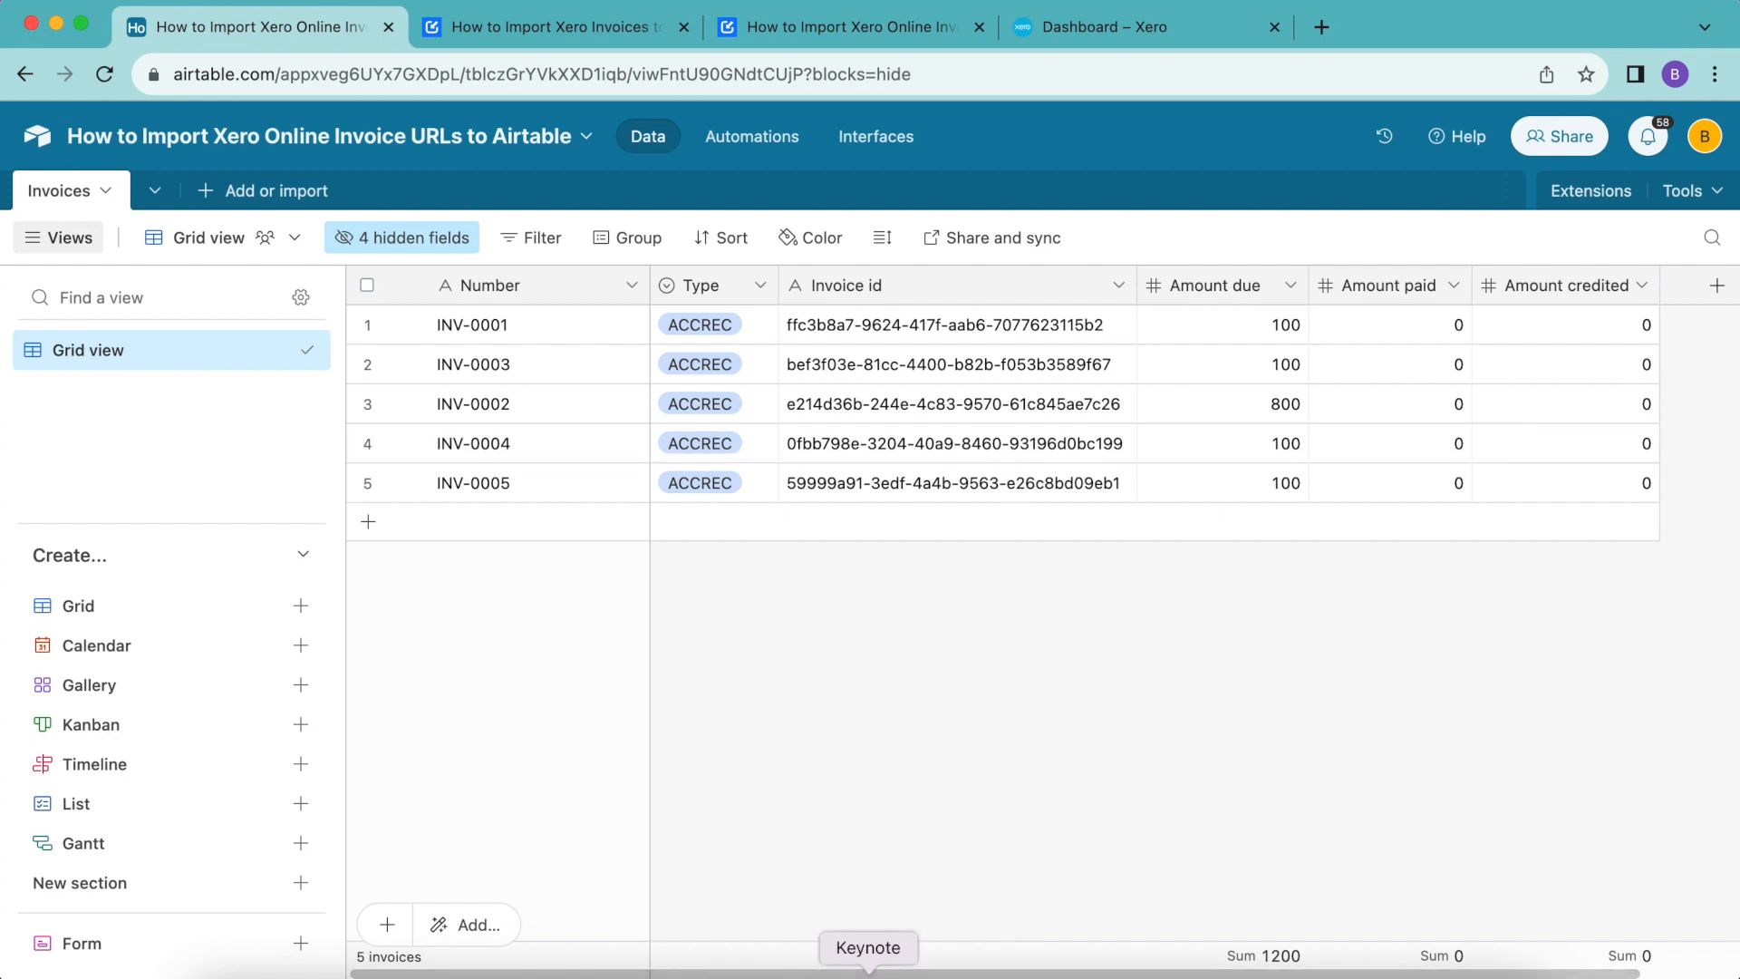
Review the Xero dashboard, the Airtable Invoices table, and the Data Fetcher guides on importing Xero invoices and online invoice URLs.
left_click(1094, 30)
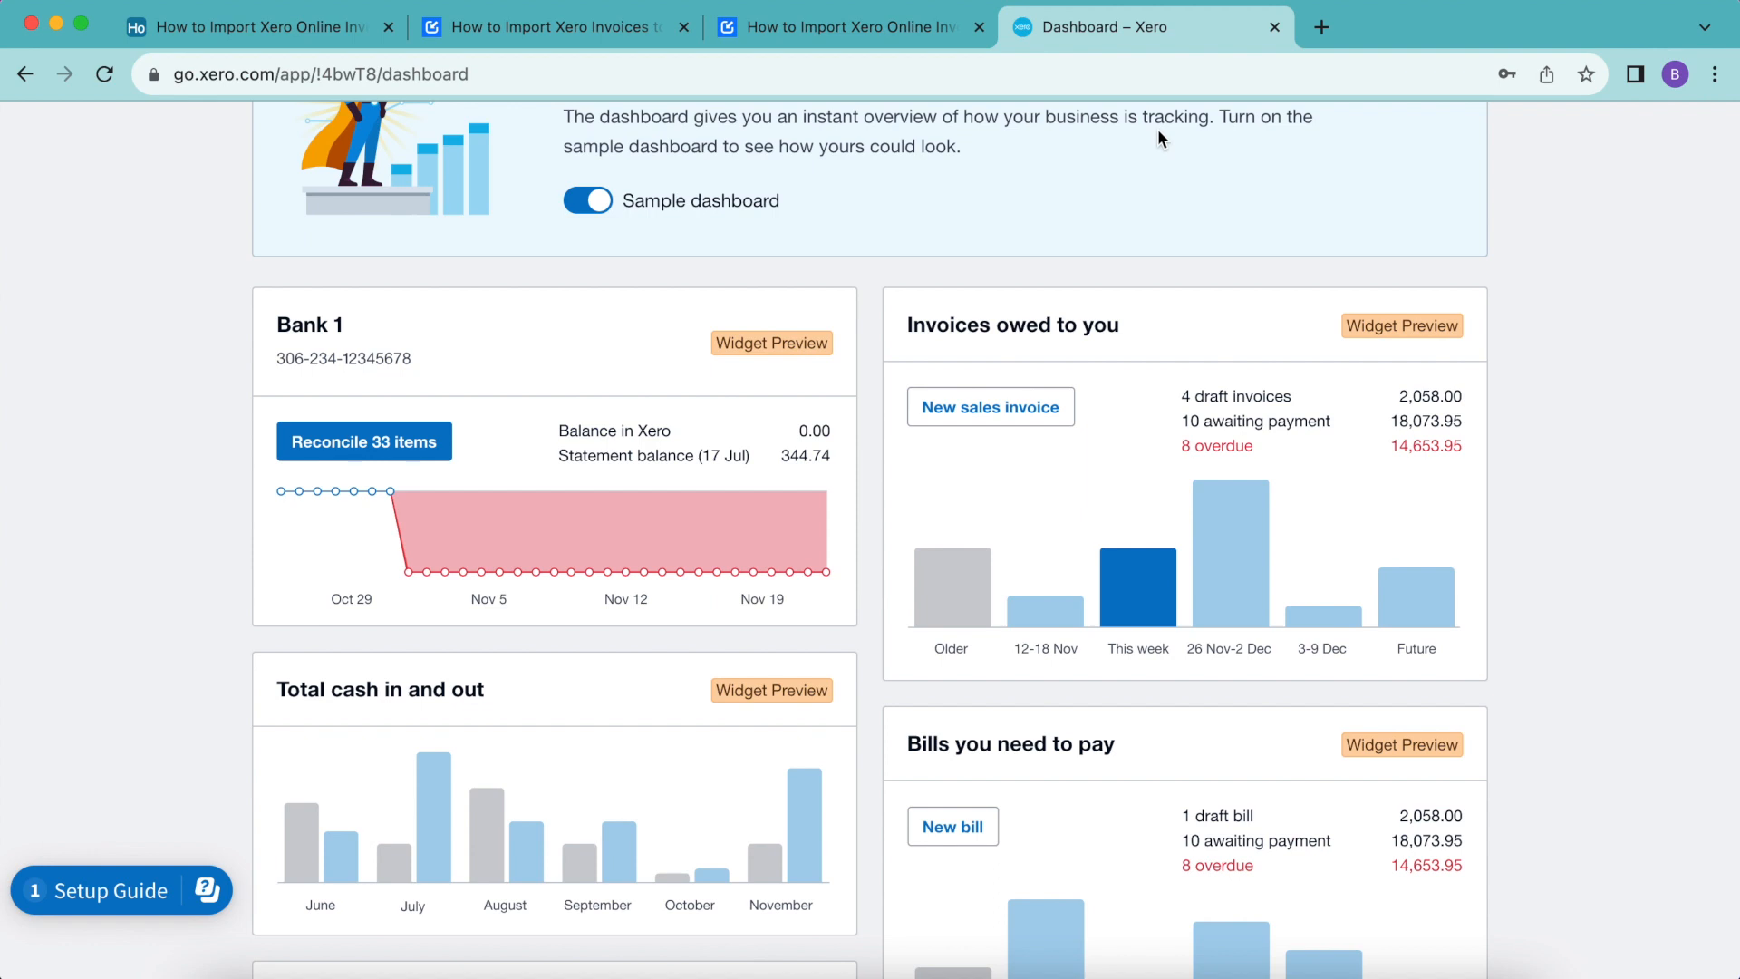
left_click(318, 26)
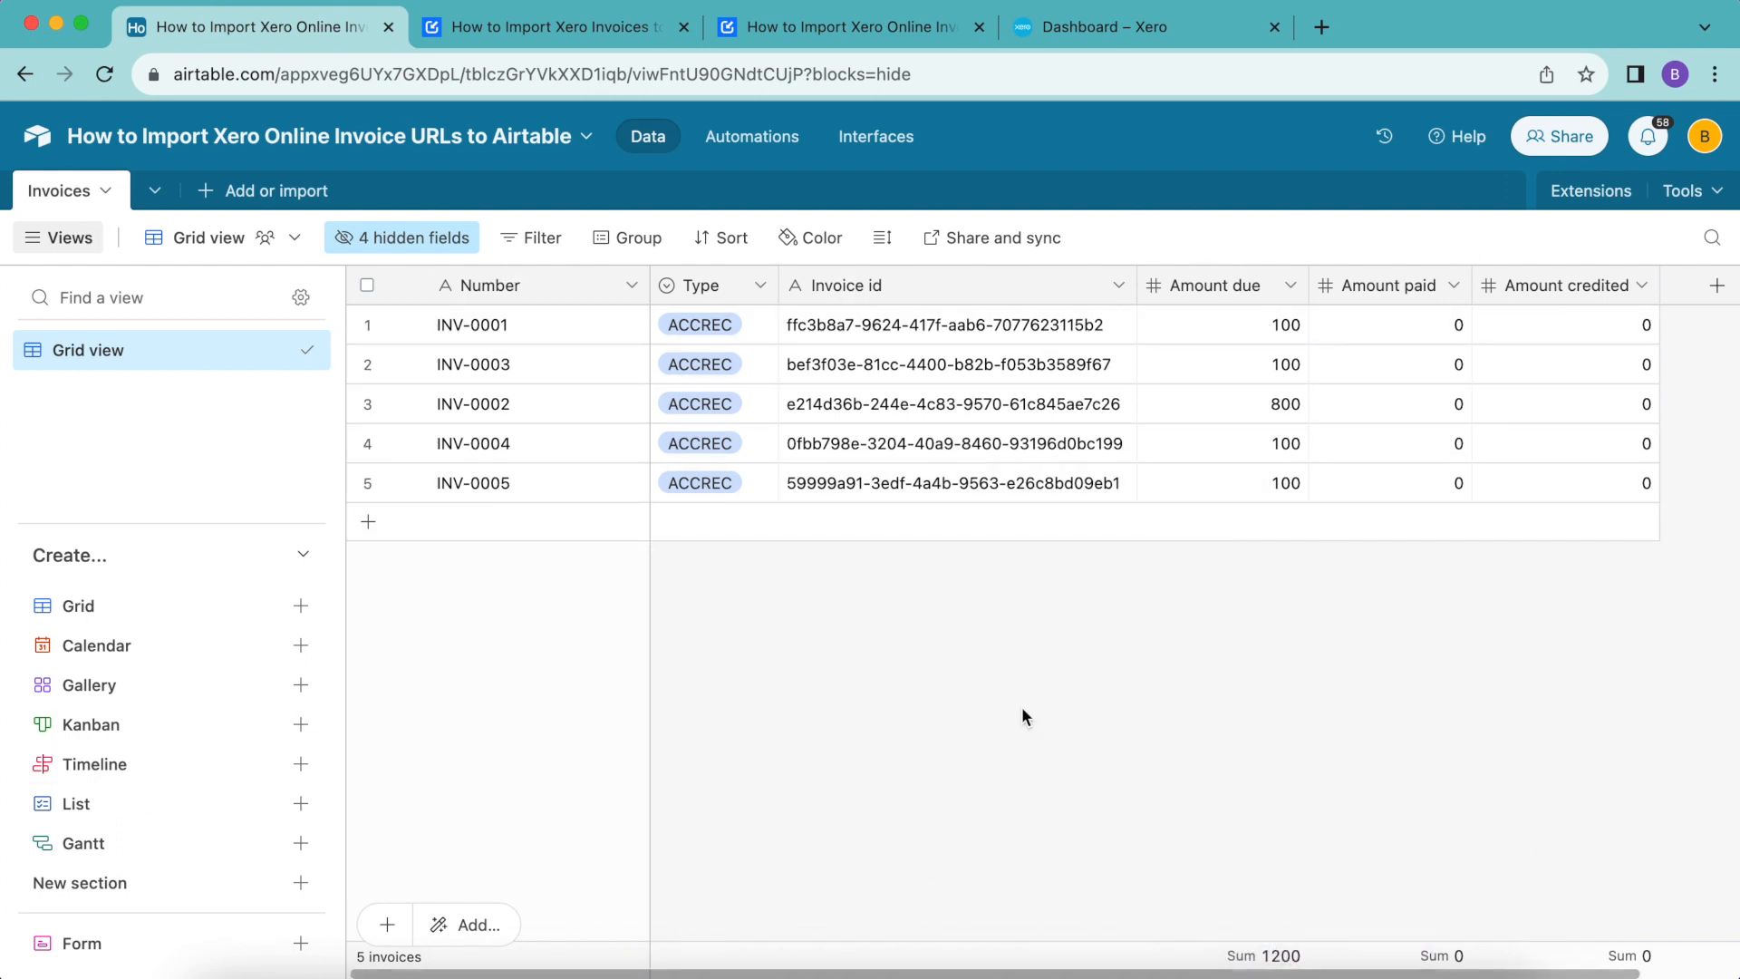
left_click(617, 30)
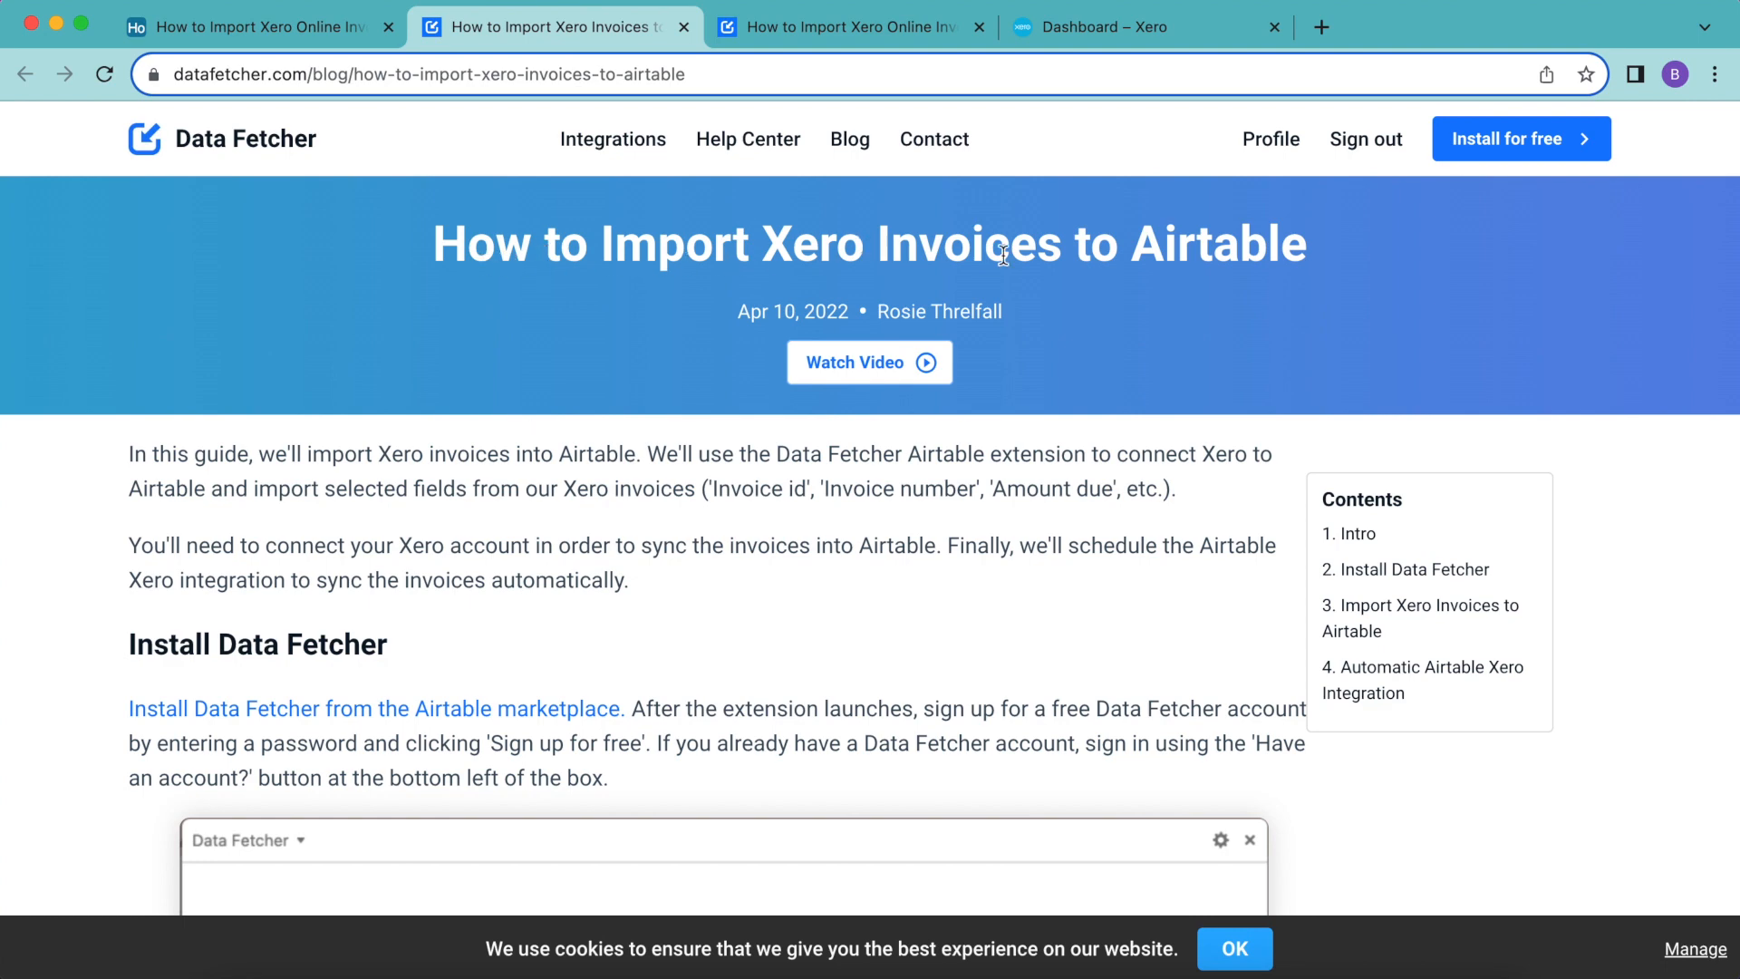
left_click(908, 31)
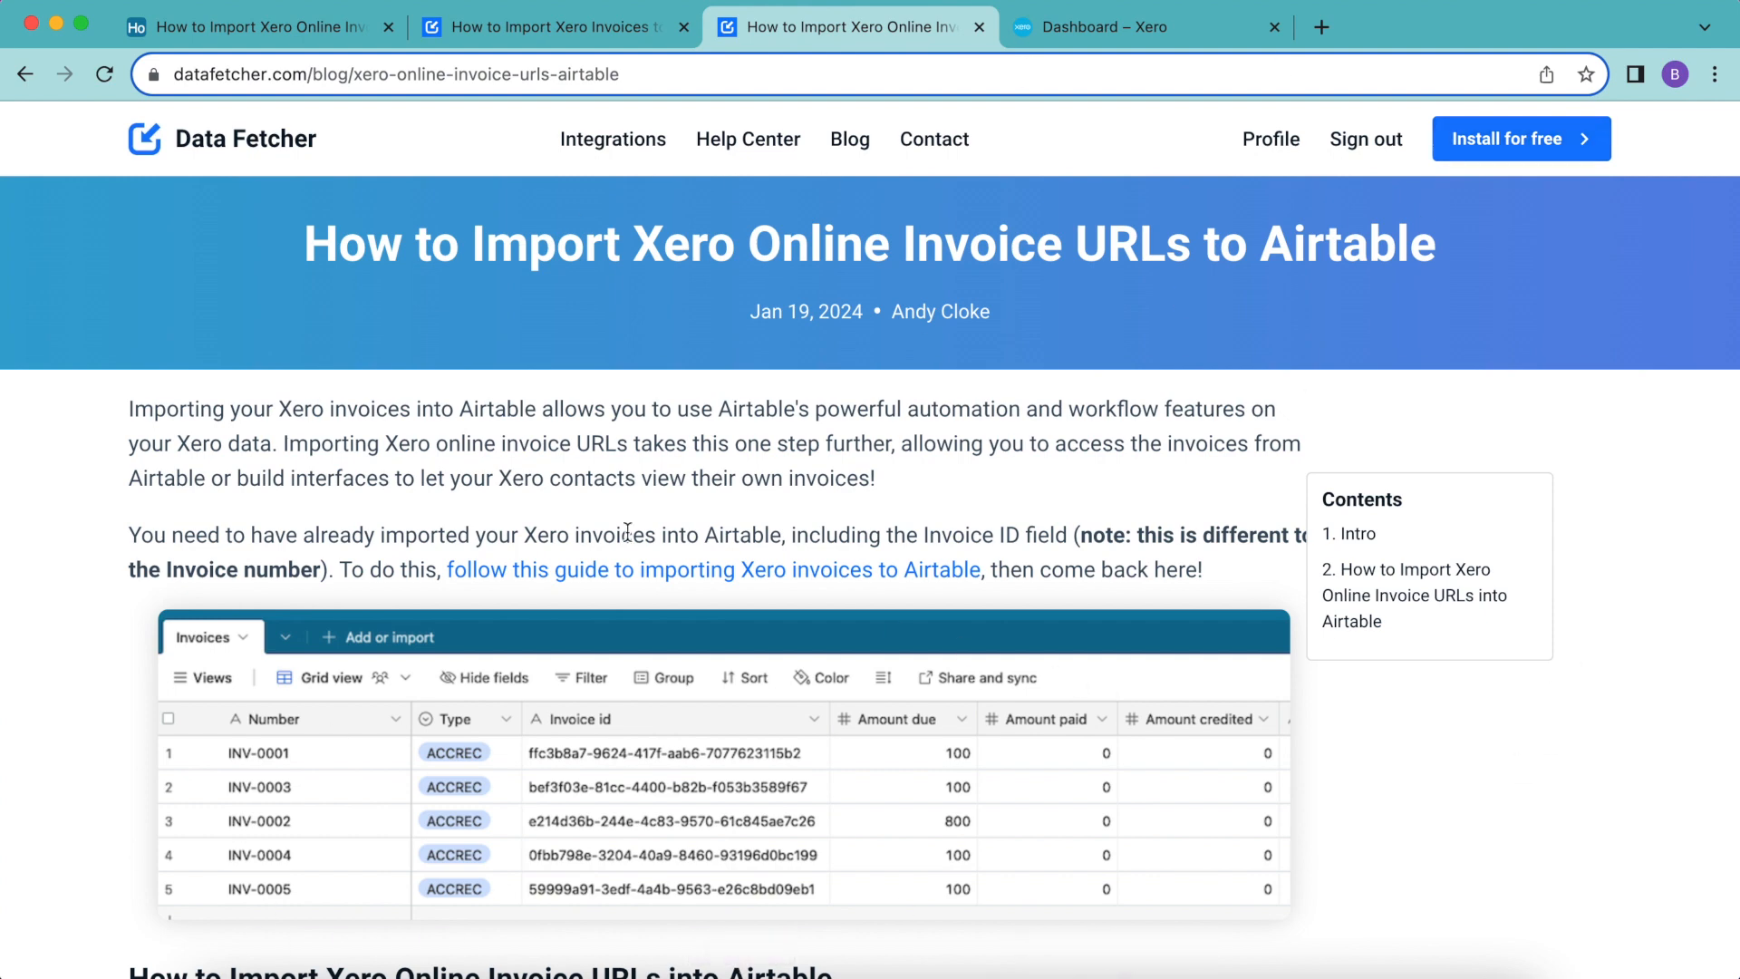
left_click_drag(337, 570, 778, 569)
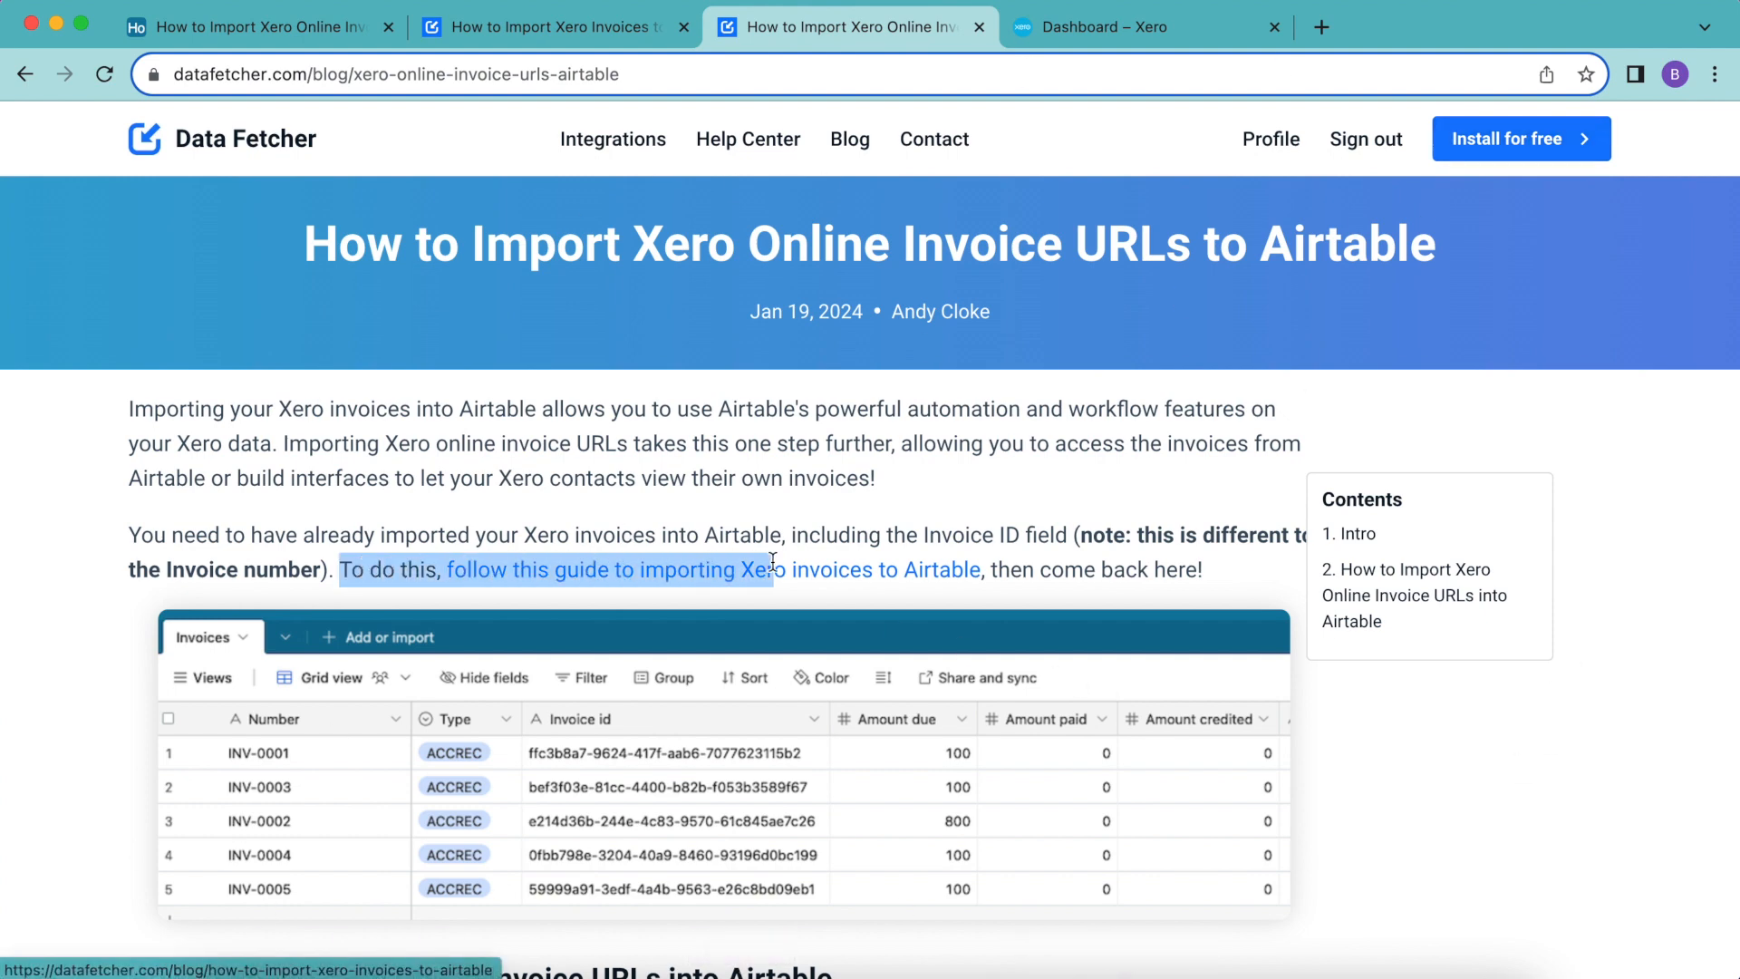
left_click(990, 569)
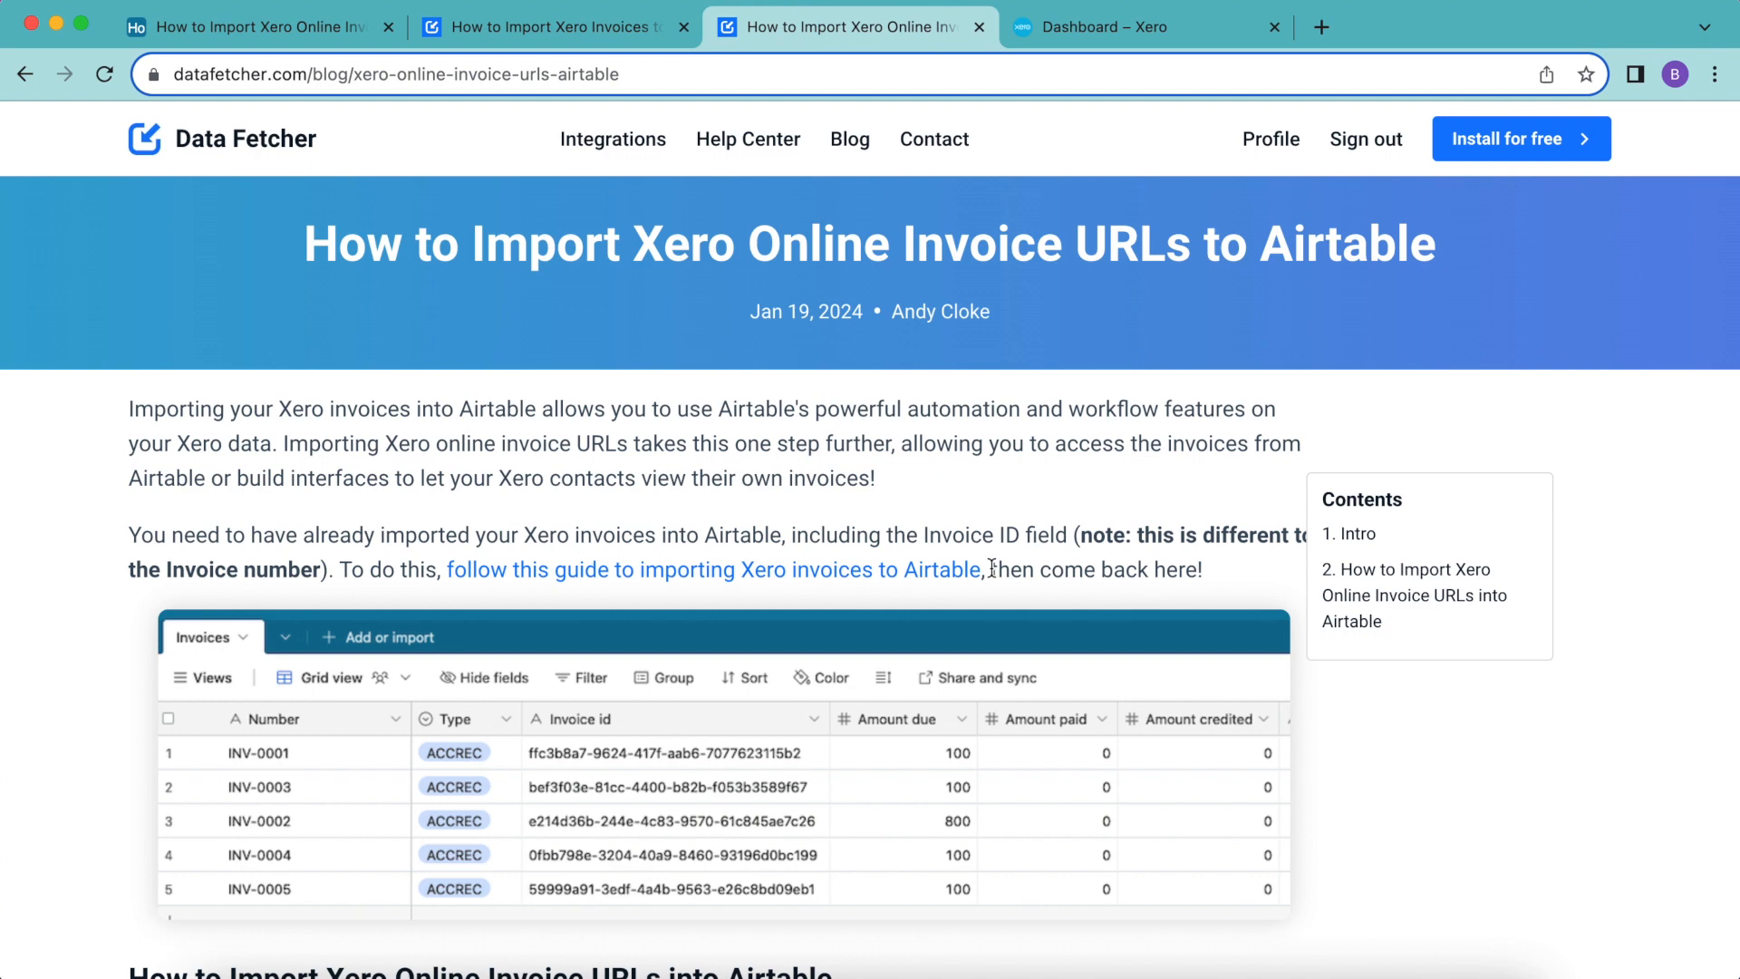
left_click(258, 21)
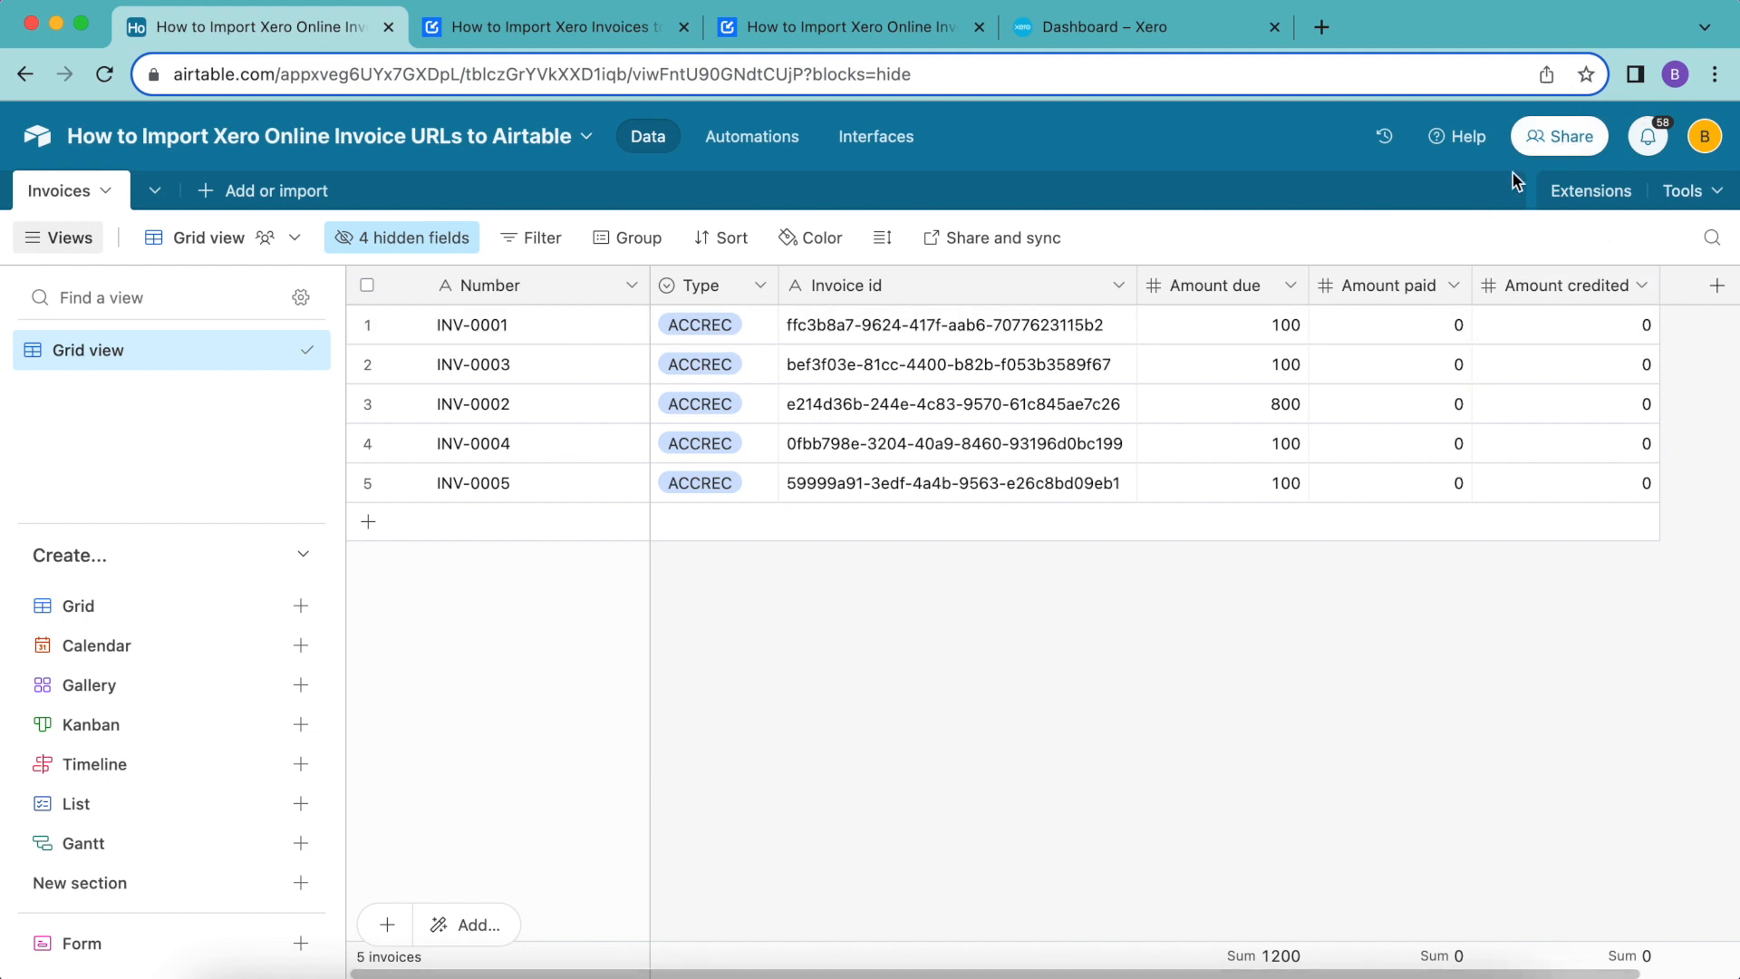
Add the Data Fetcher extension to the Airtable base from the marketplace and sign in to it with Google.
left_click(1593, 192)
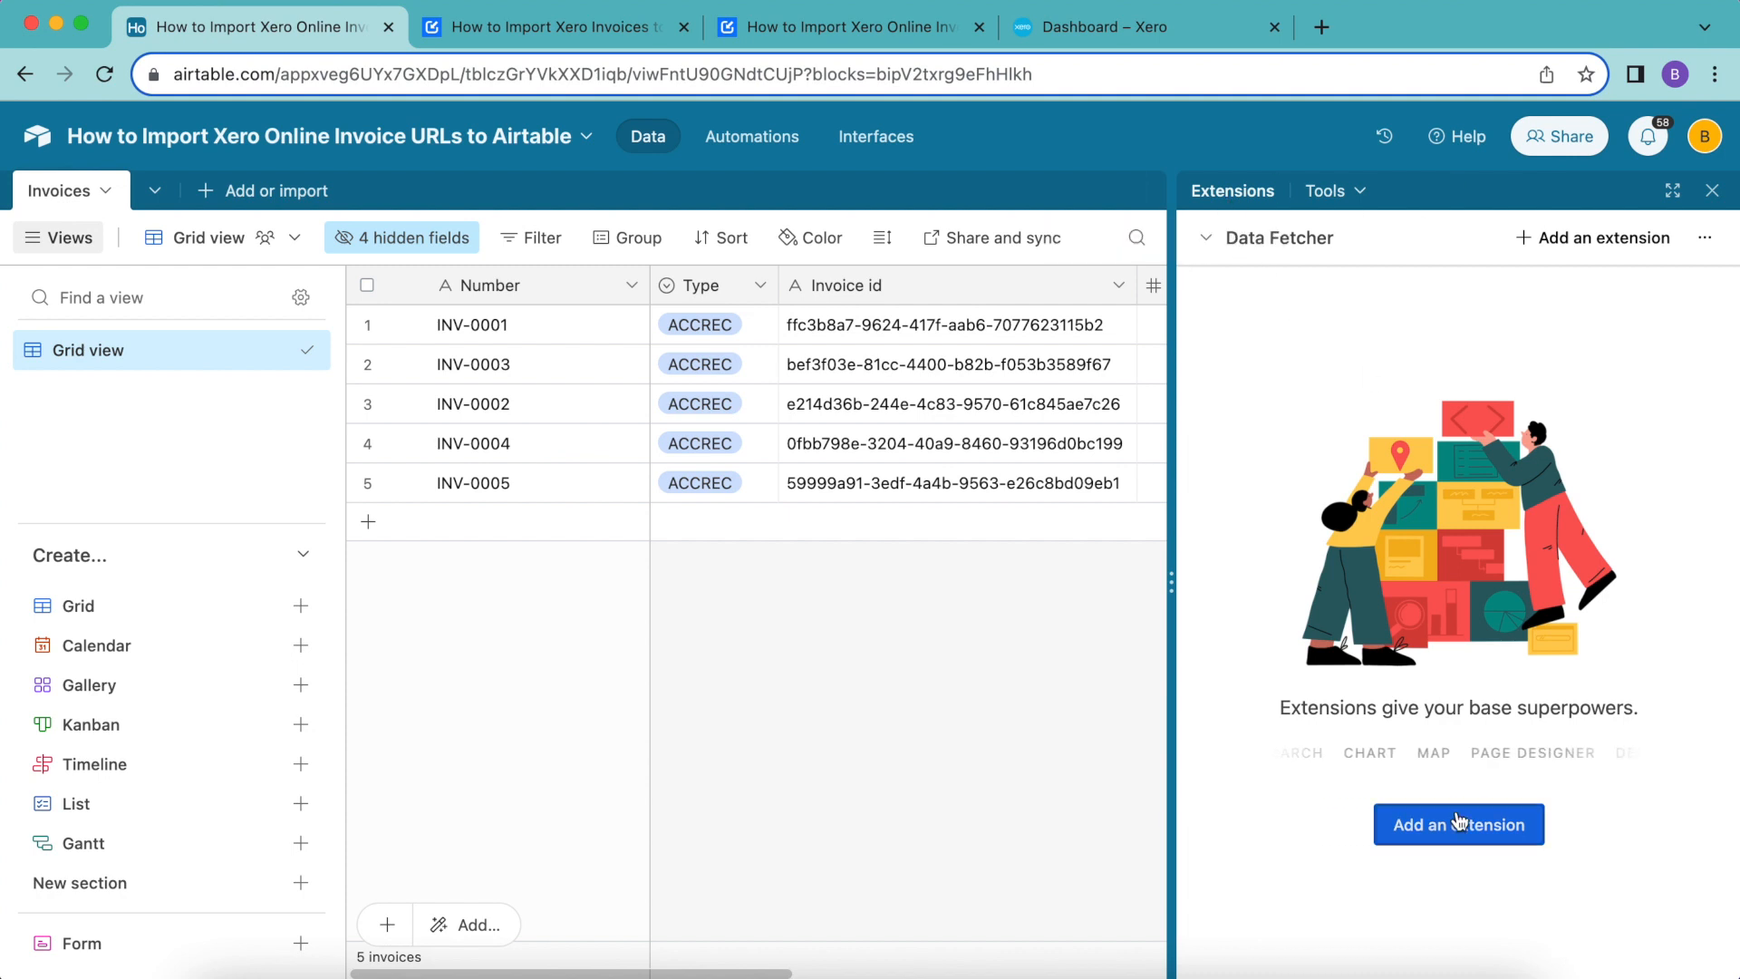
left_click(1459, 818)
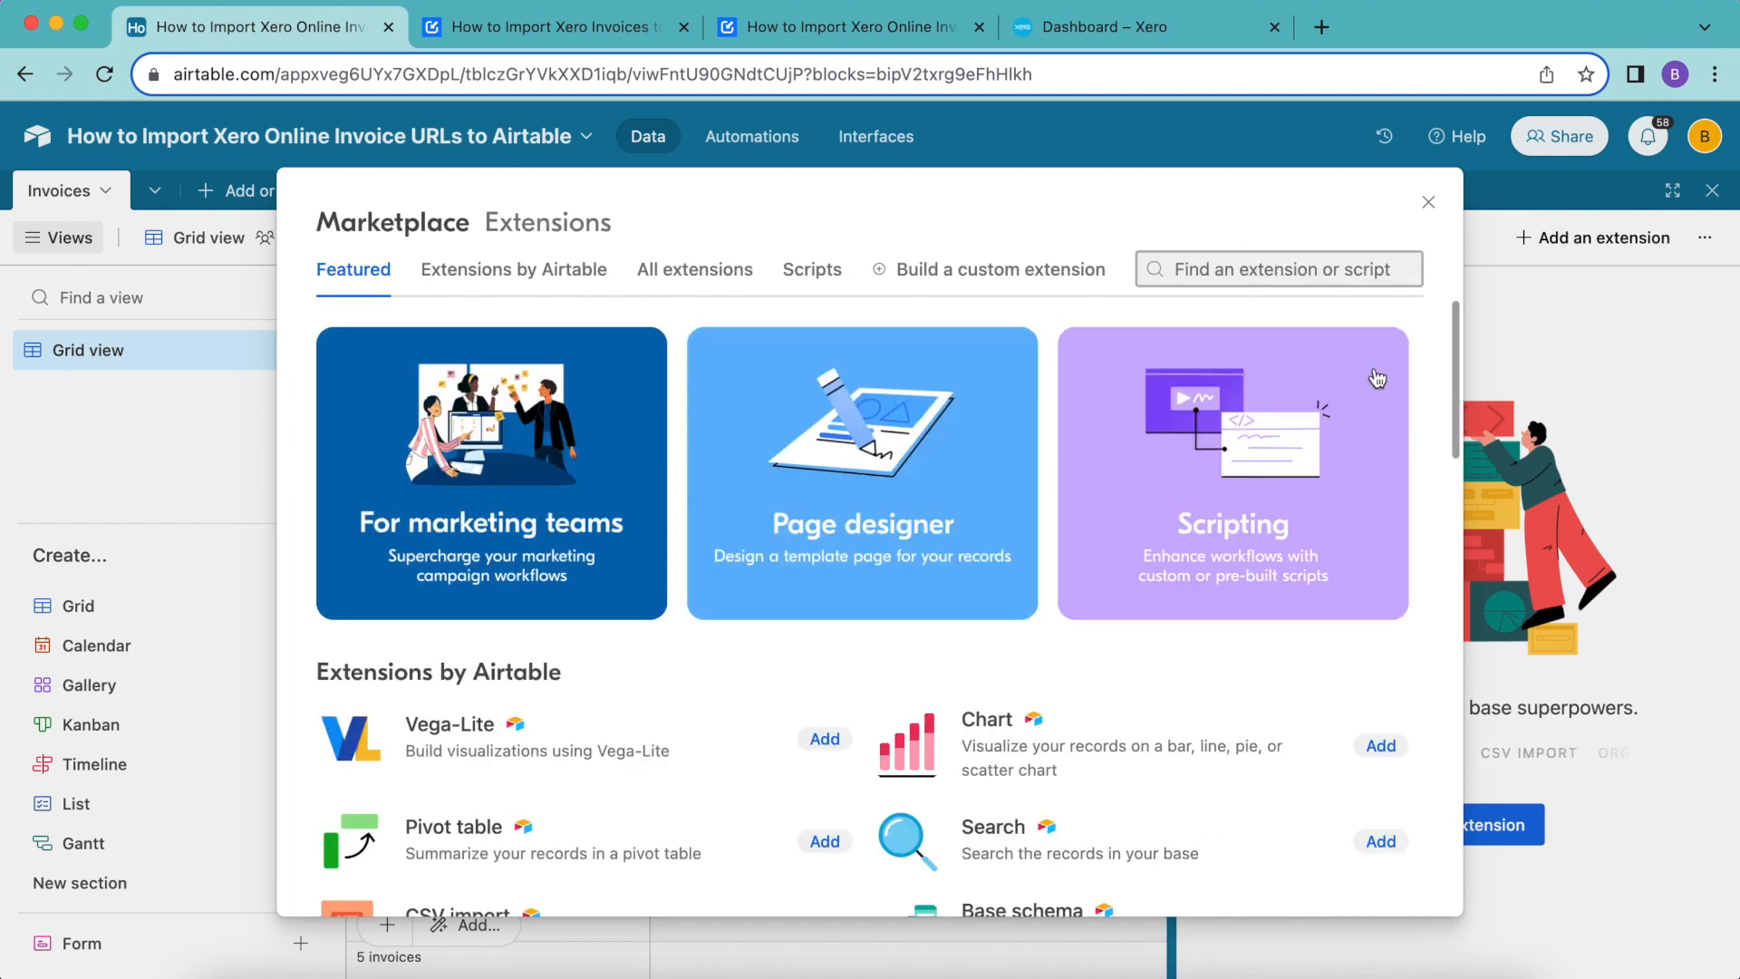
left_click(1204, 266)
type("data fet")
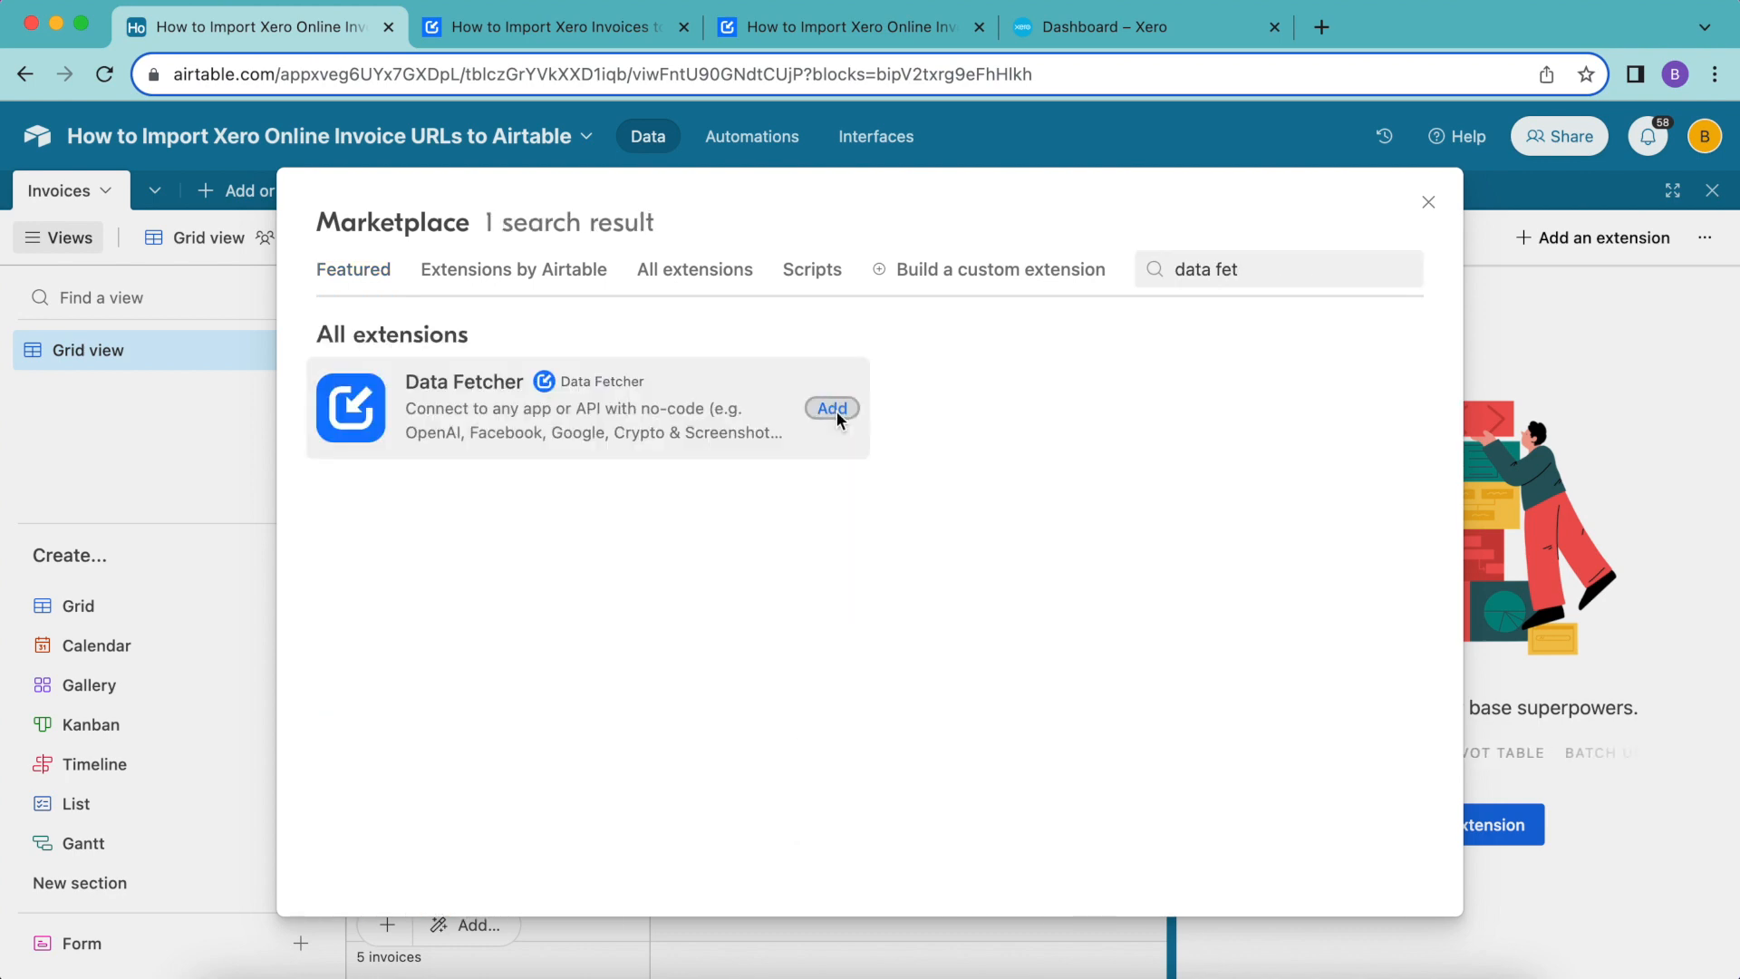
left_click(831, 413)
left_click(1051, 714)
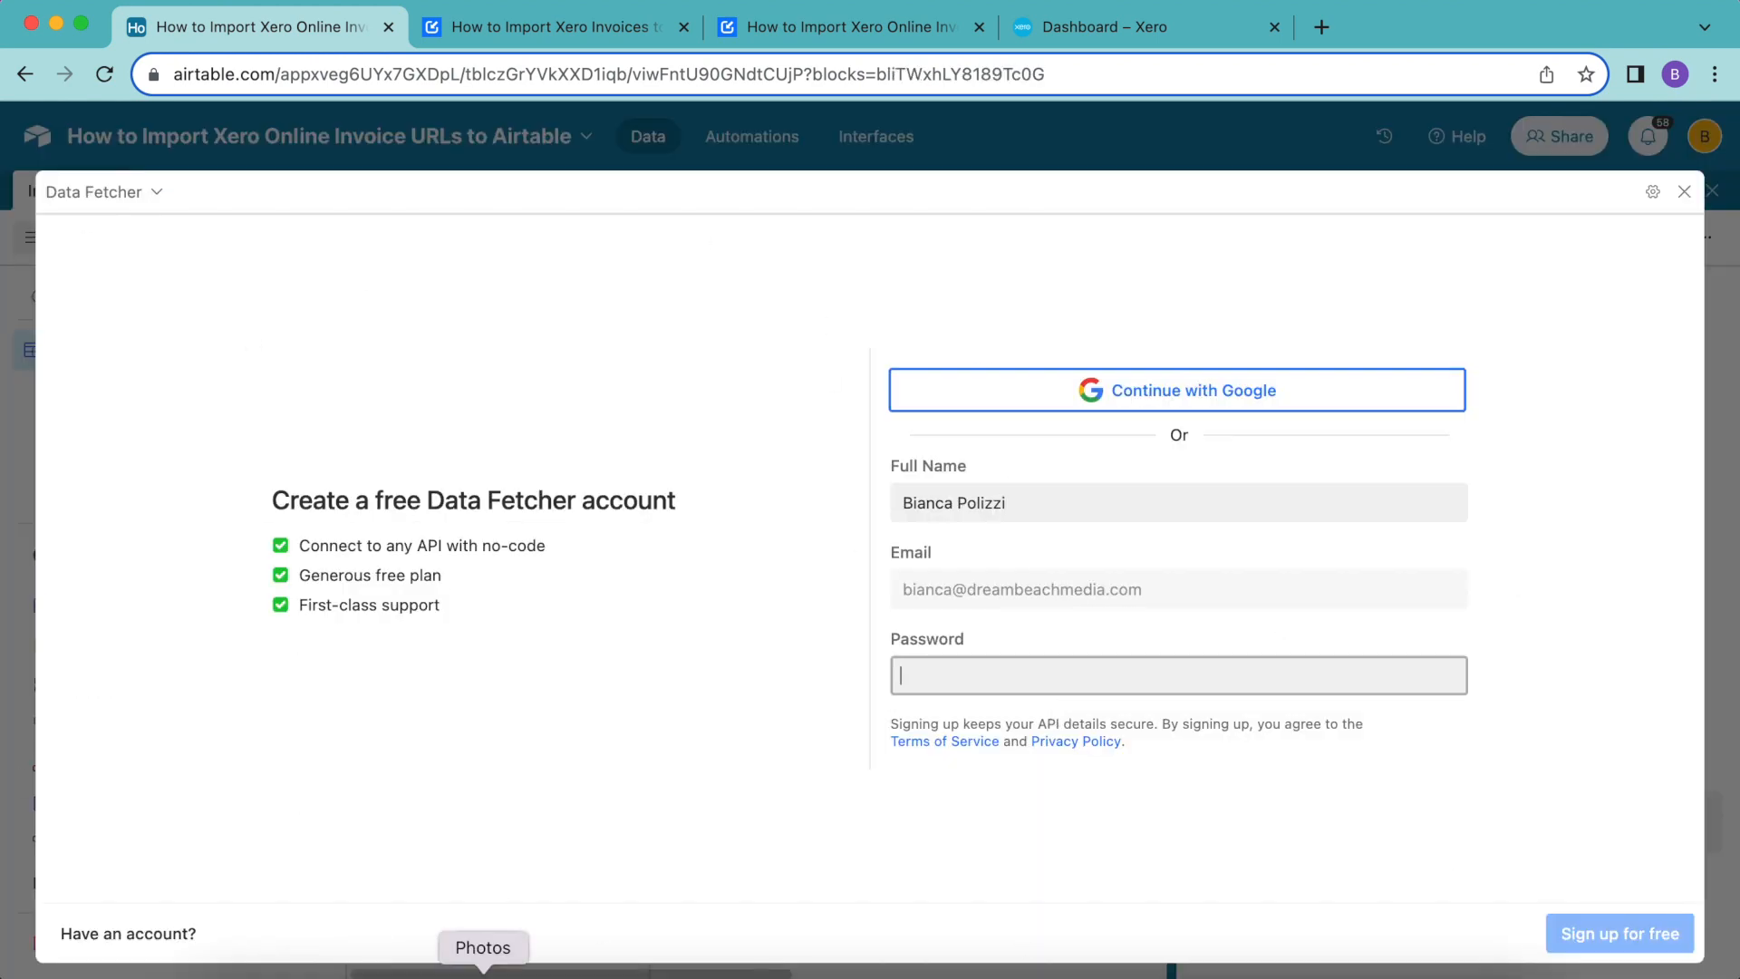
left_click(1112, 390)
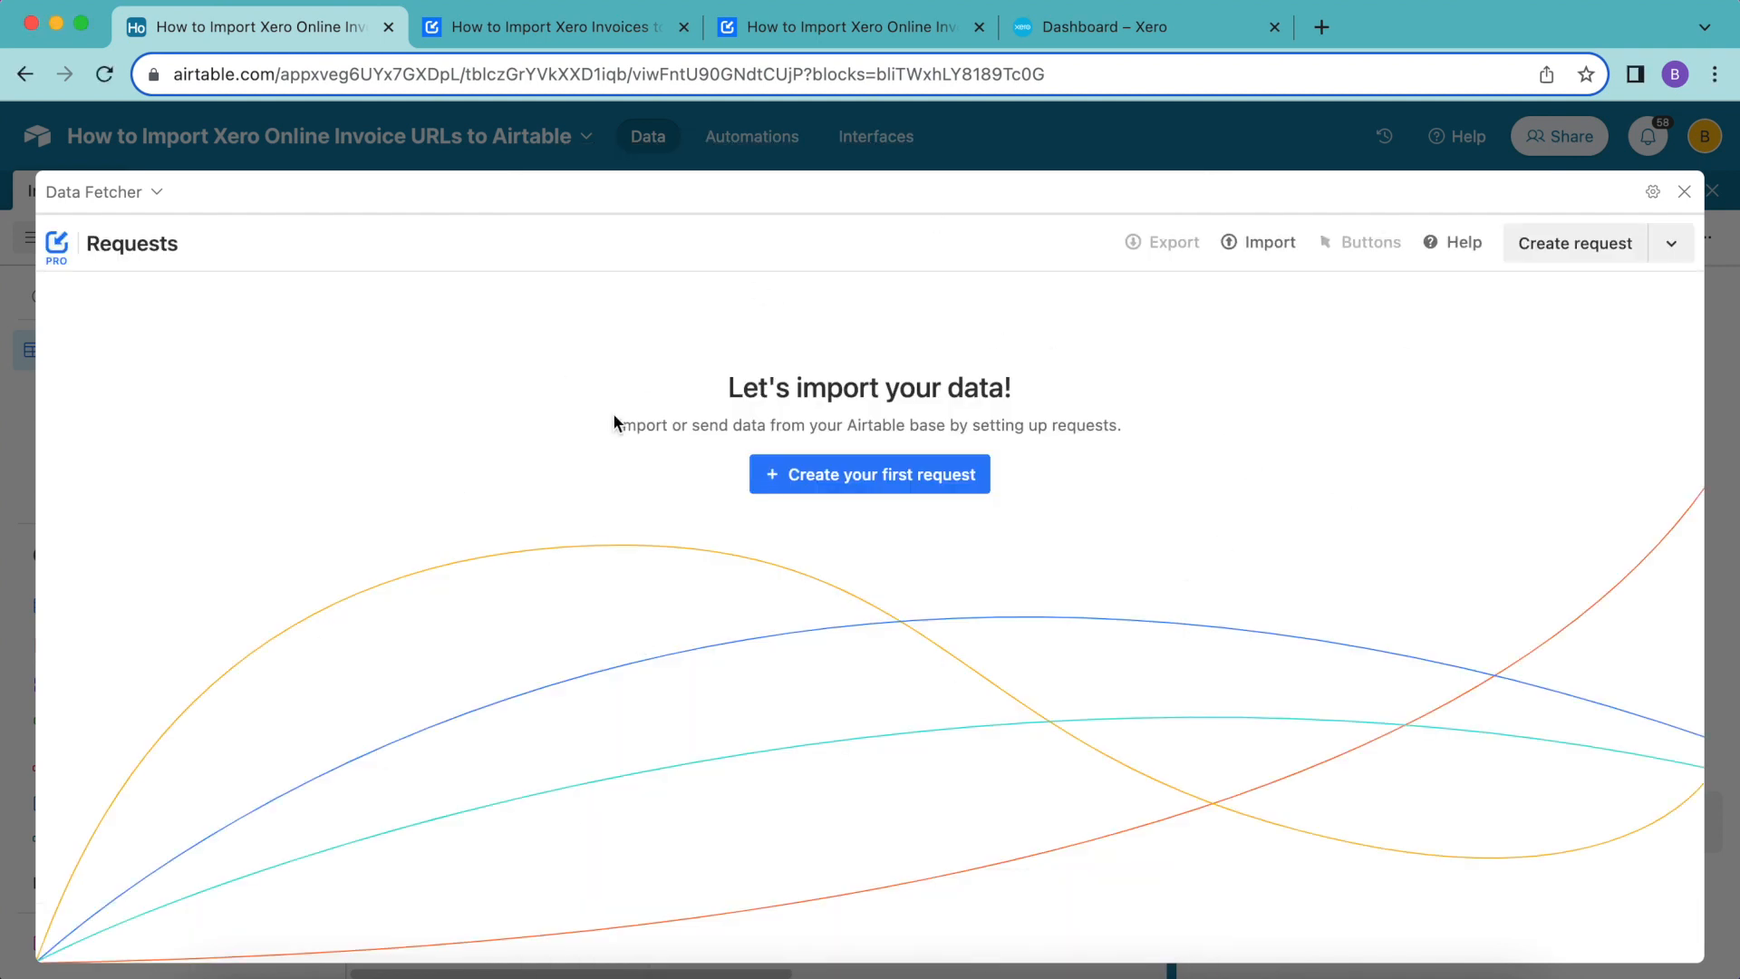
Create the first Data Fetcher request with Xero as its application.
left_click(872, 475)
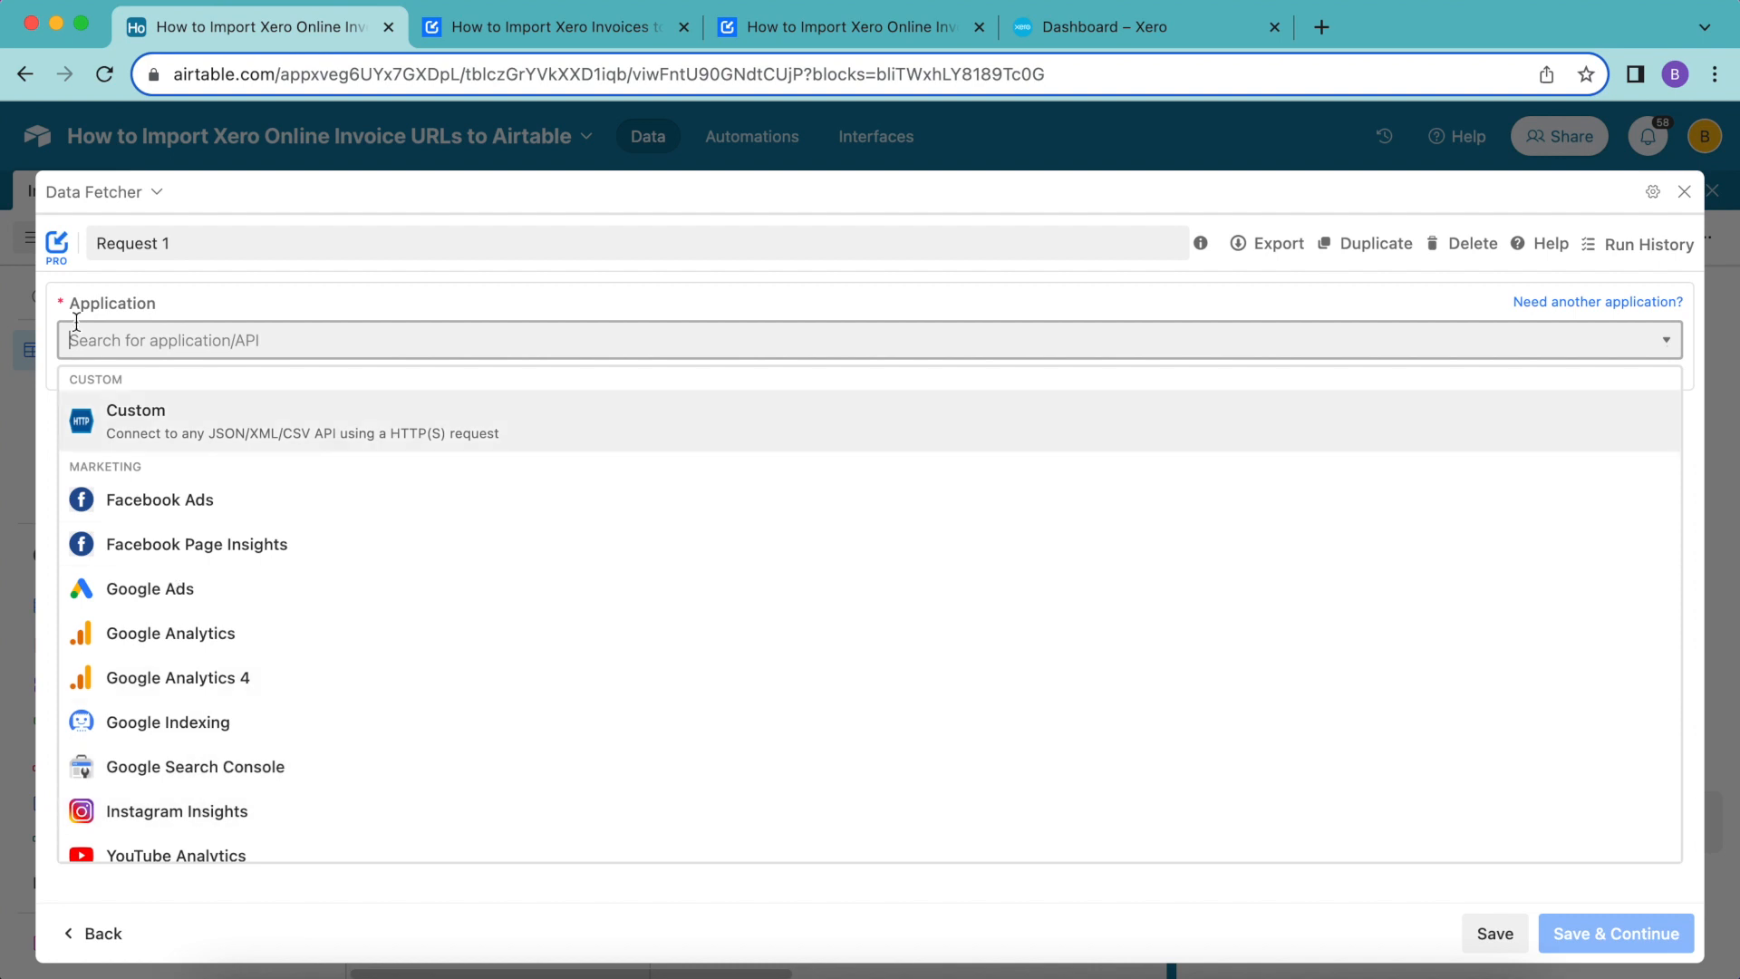
type("xer")
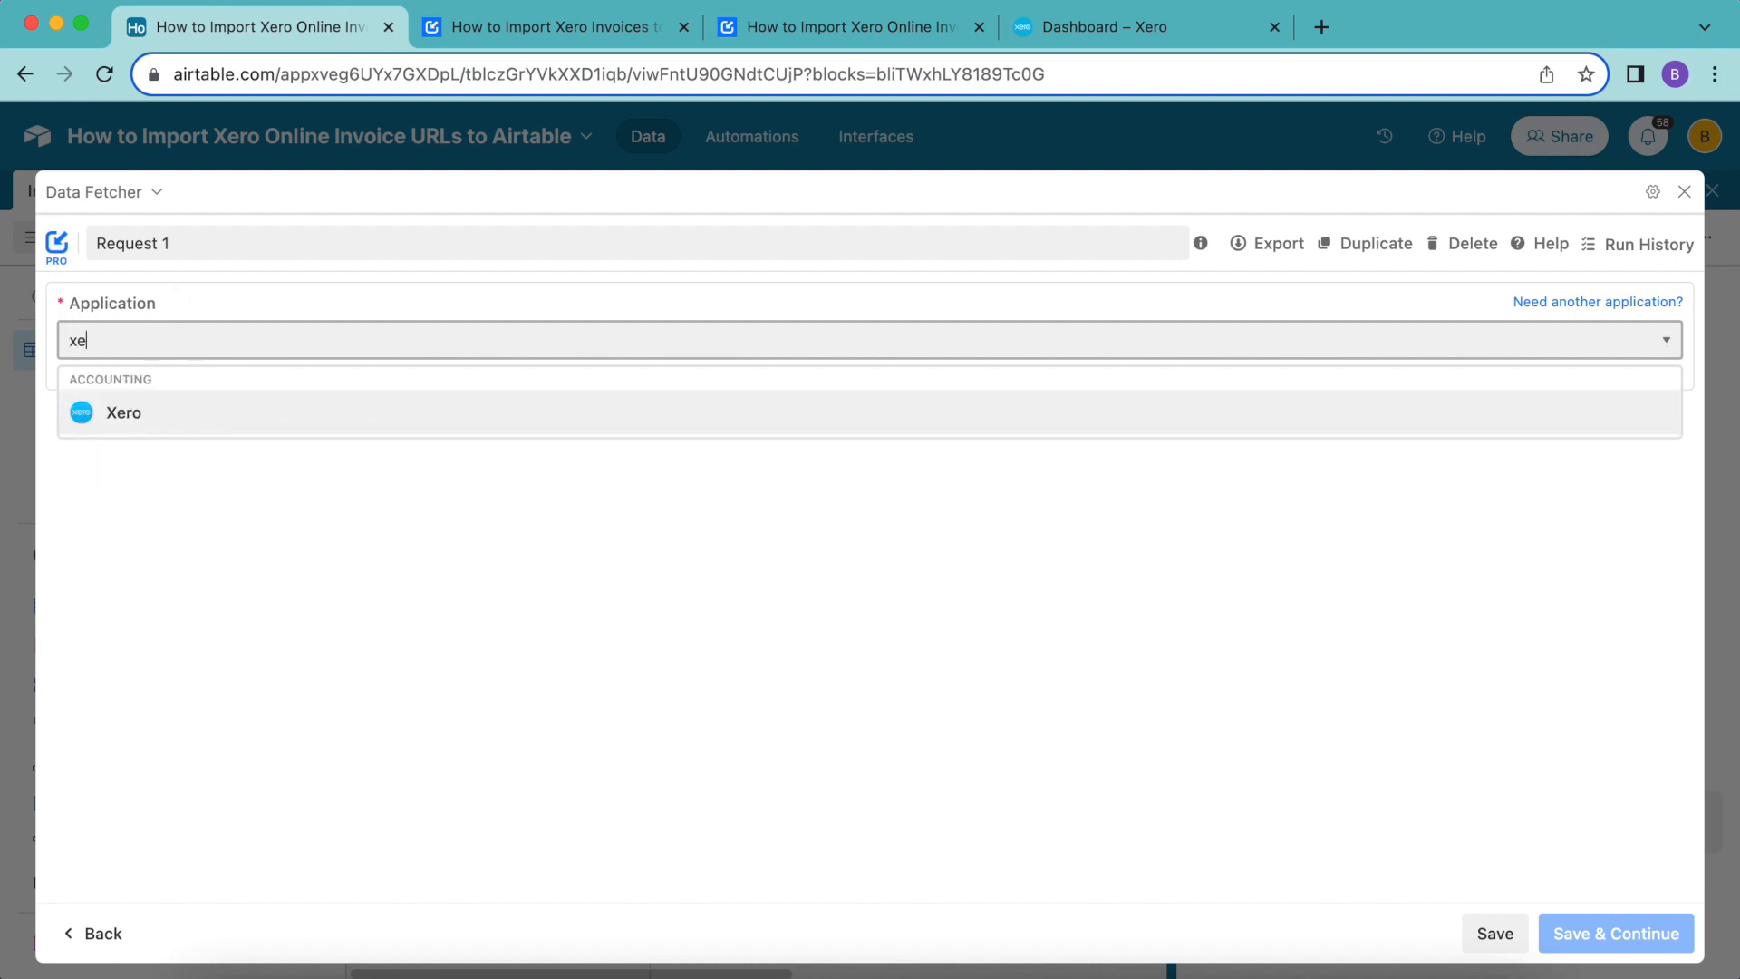
left_click(156, 426)
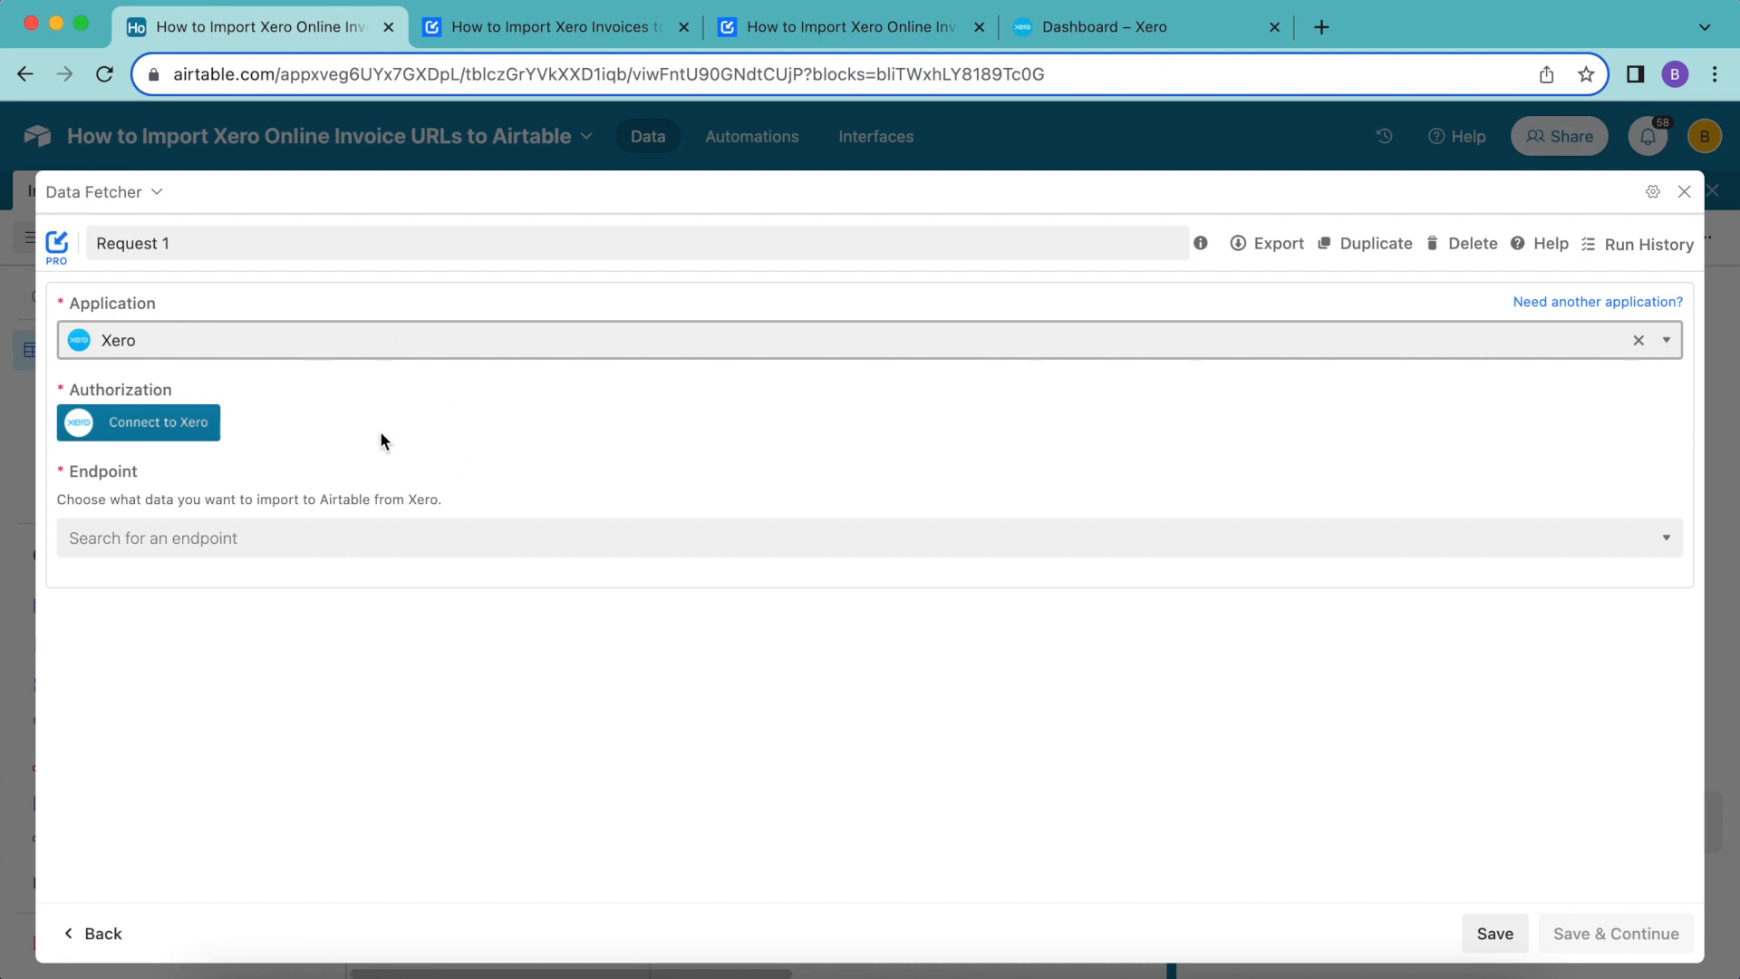
Connect the request to Xero and allow Data Fetcher access to the organisation's data.
left_click(166, 428)
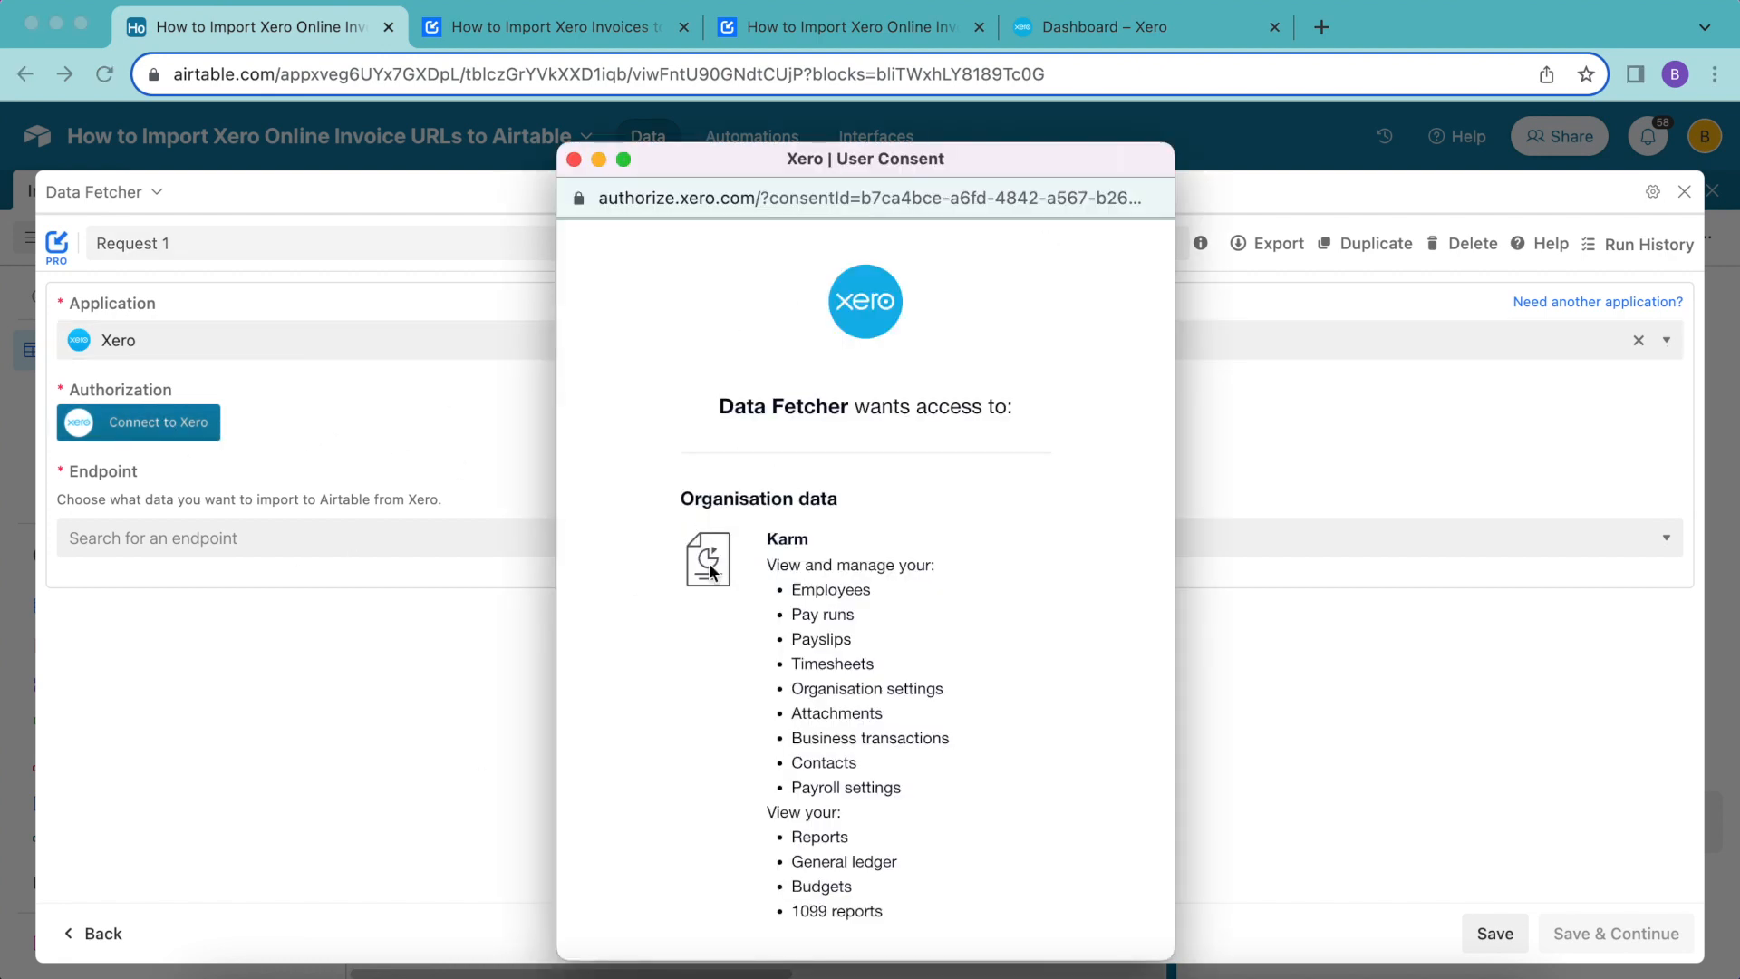
scroll(835, 594, "down", 1)
scroll(835, 595, "down", 5)
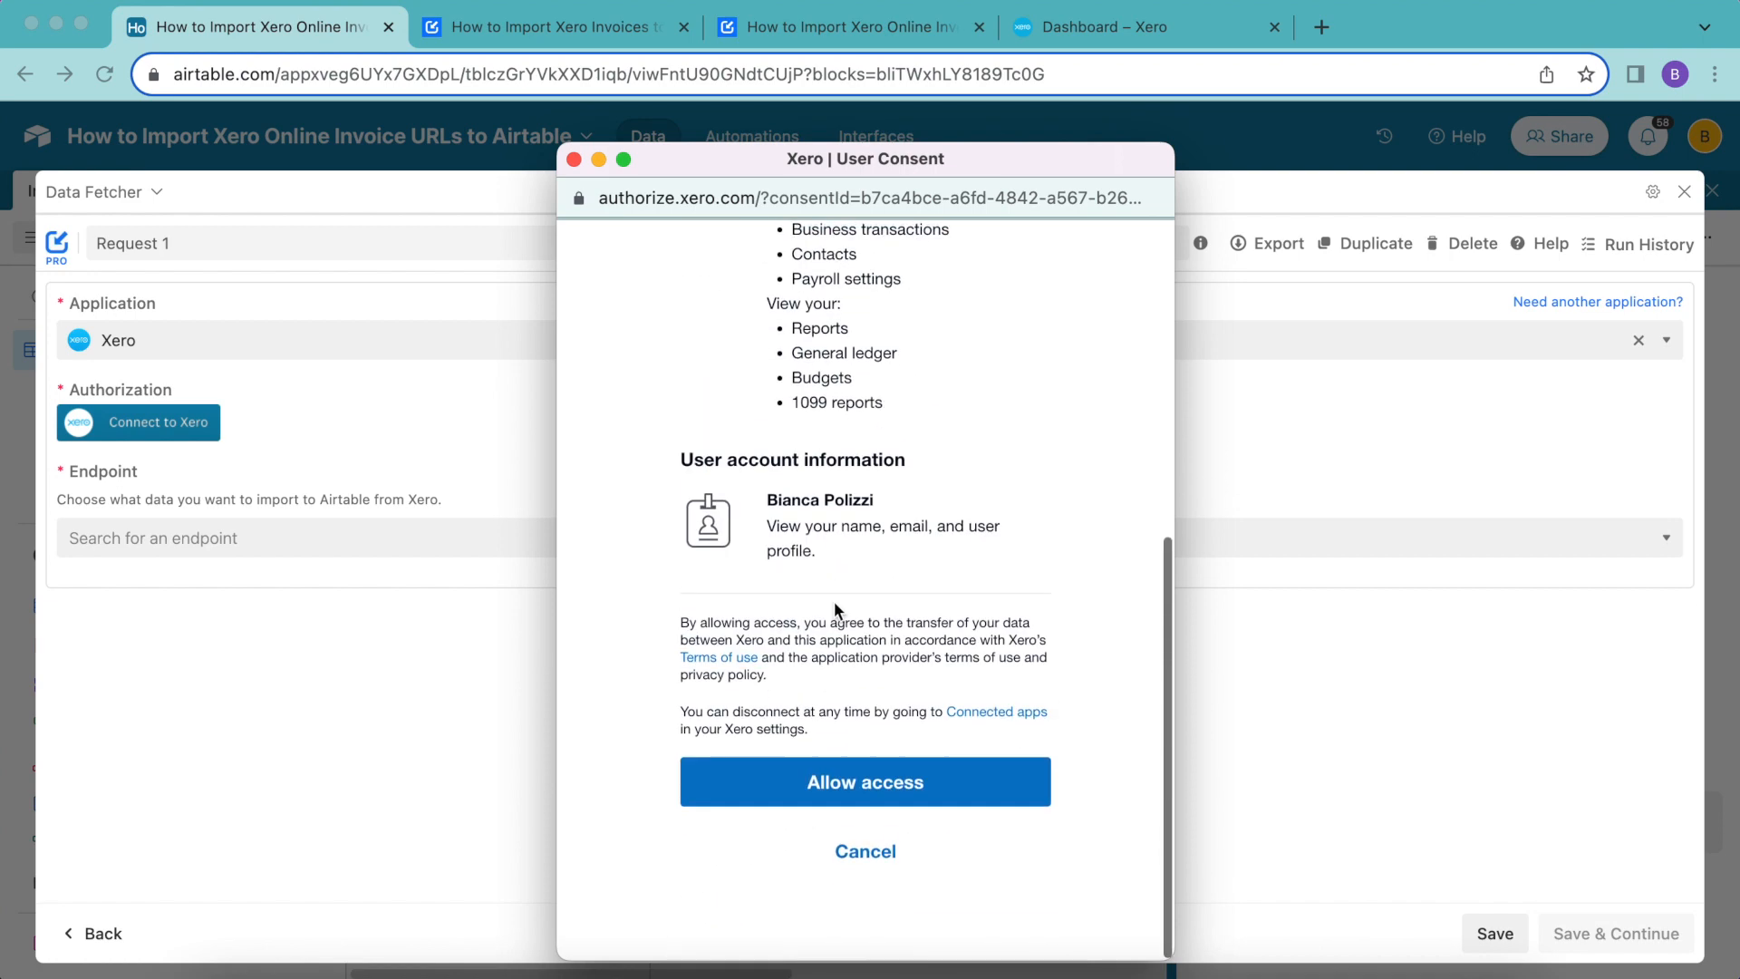
left_click(830, 792)
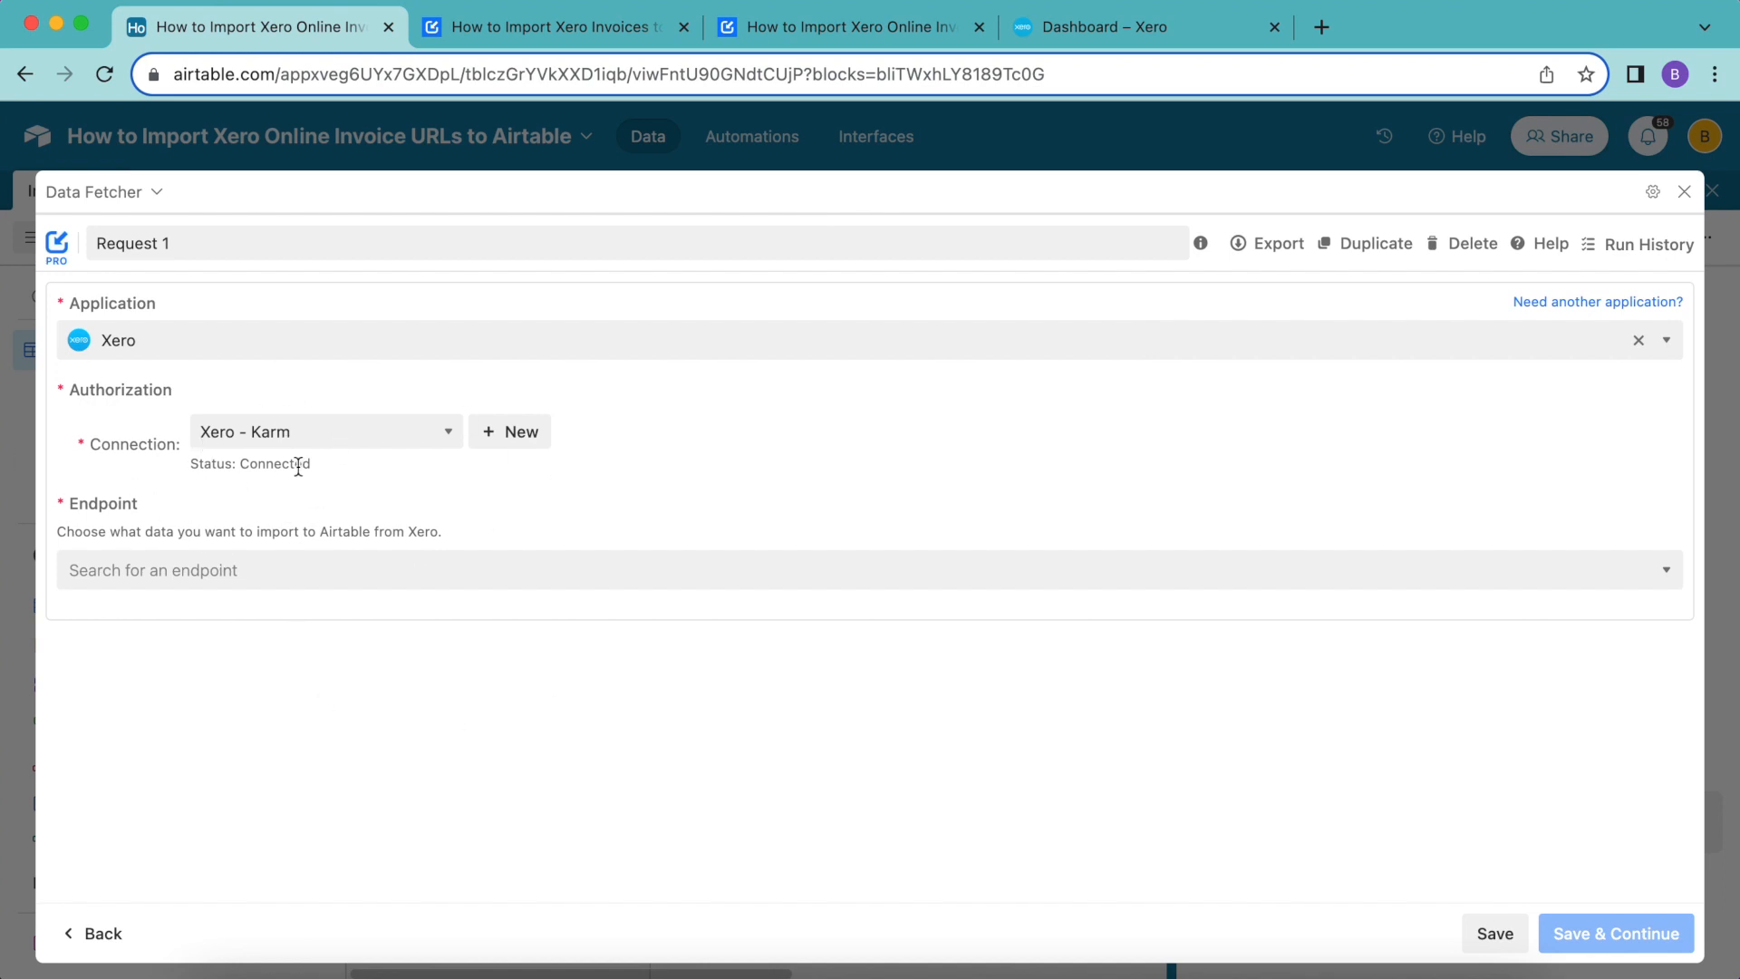
Set the endpoint to Online invoice, name the request "Fetch Online Xero Invoices", and save it to continue to its settings.
left_click(325, 557)
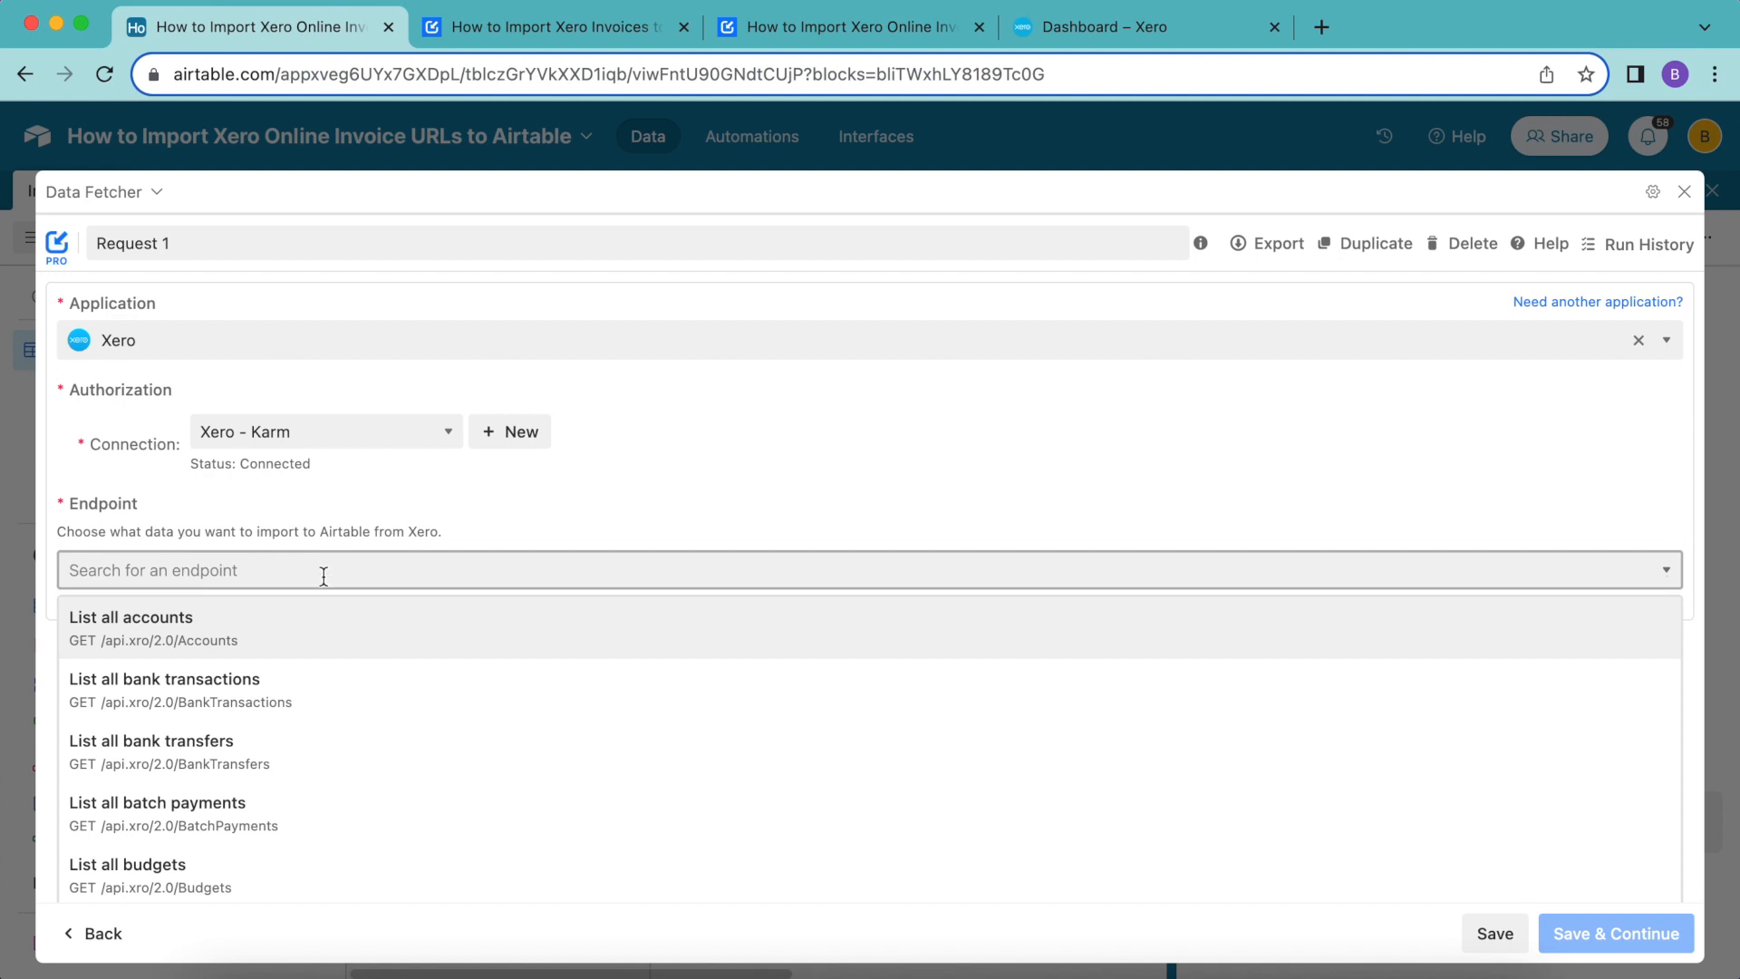
type("onli")
left_click(288, 622)
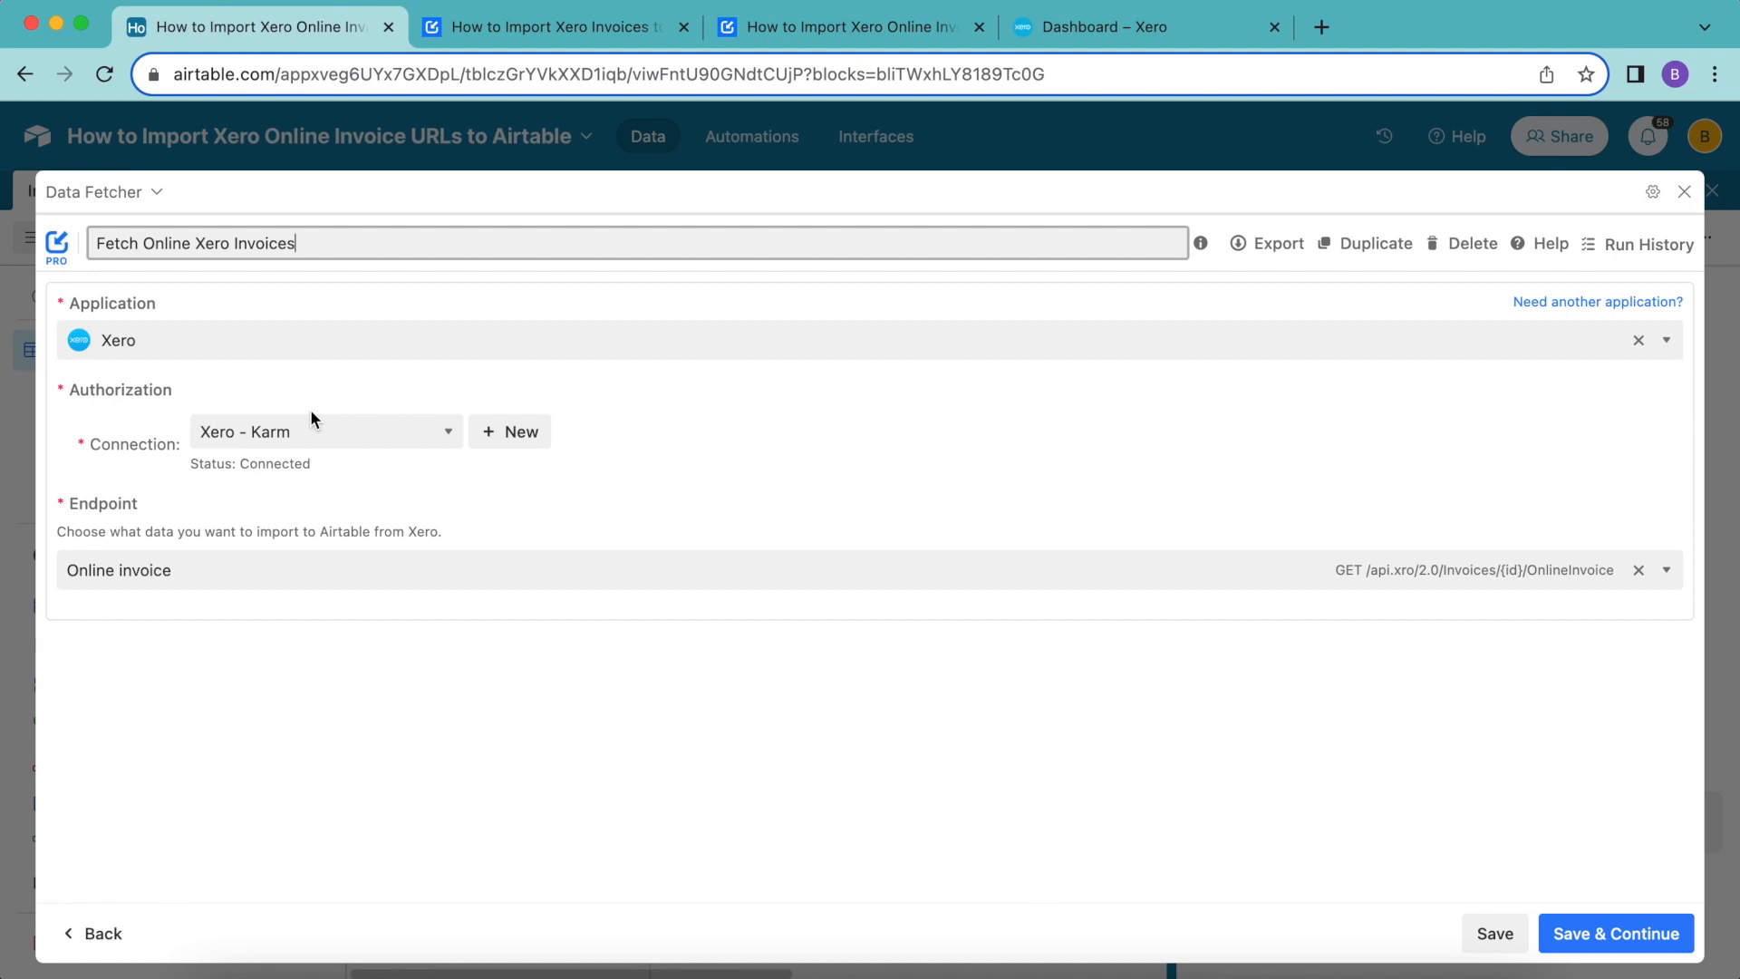
left_click(1649, 942)
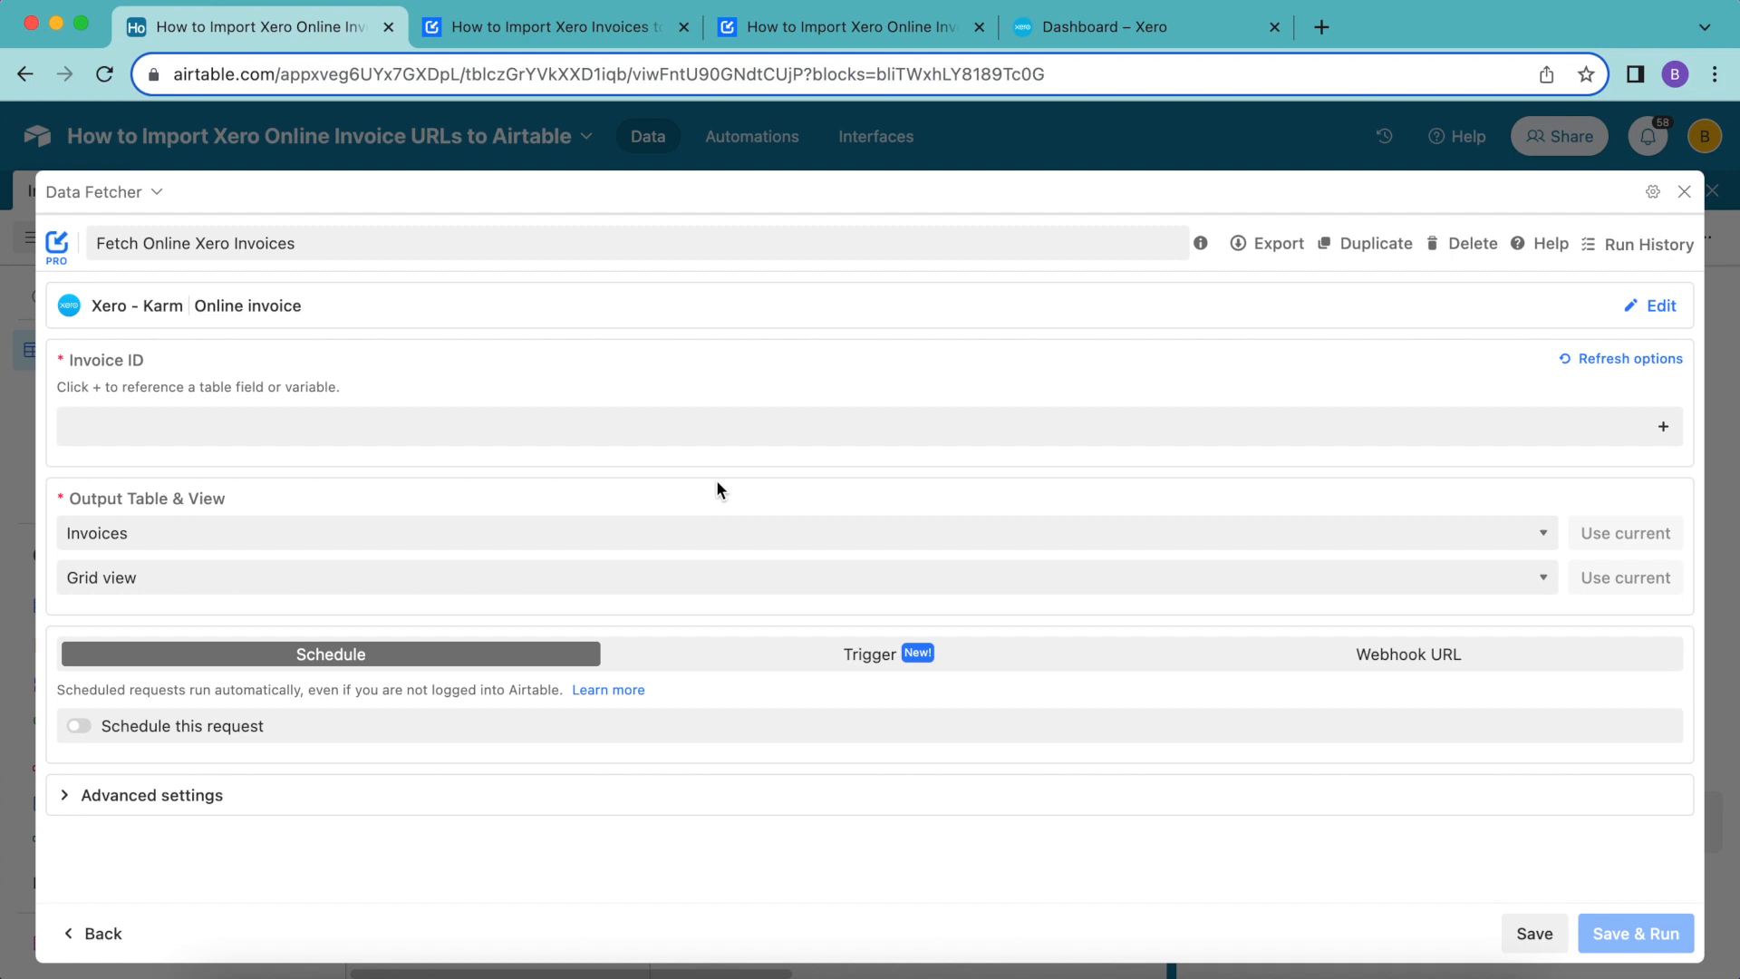
Fill the request's Invoice ID with a reference to the Invoice id field of the Invoices table, for every record in Grid view.
left_click_drag(71, 359, 112, 363)
left_click(1665, 429)
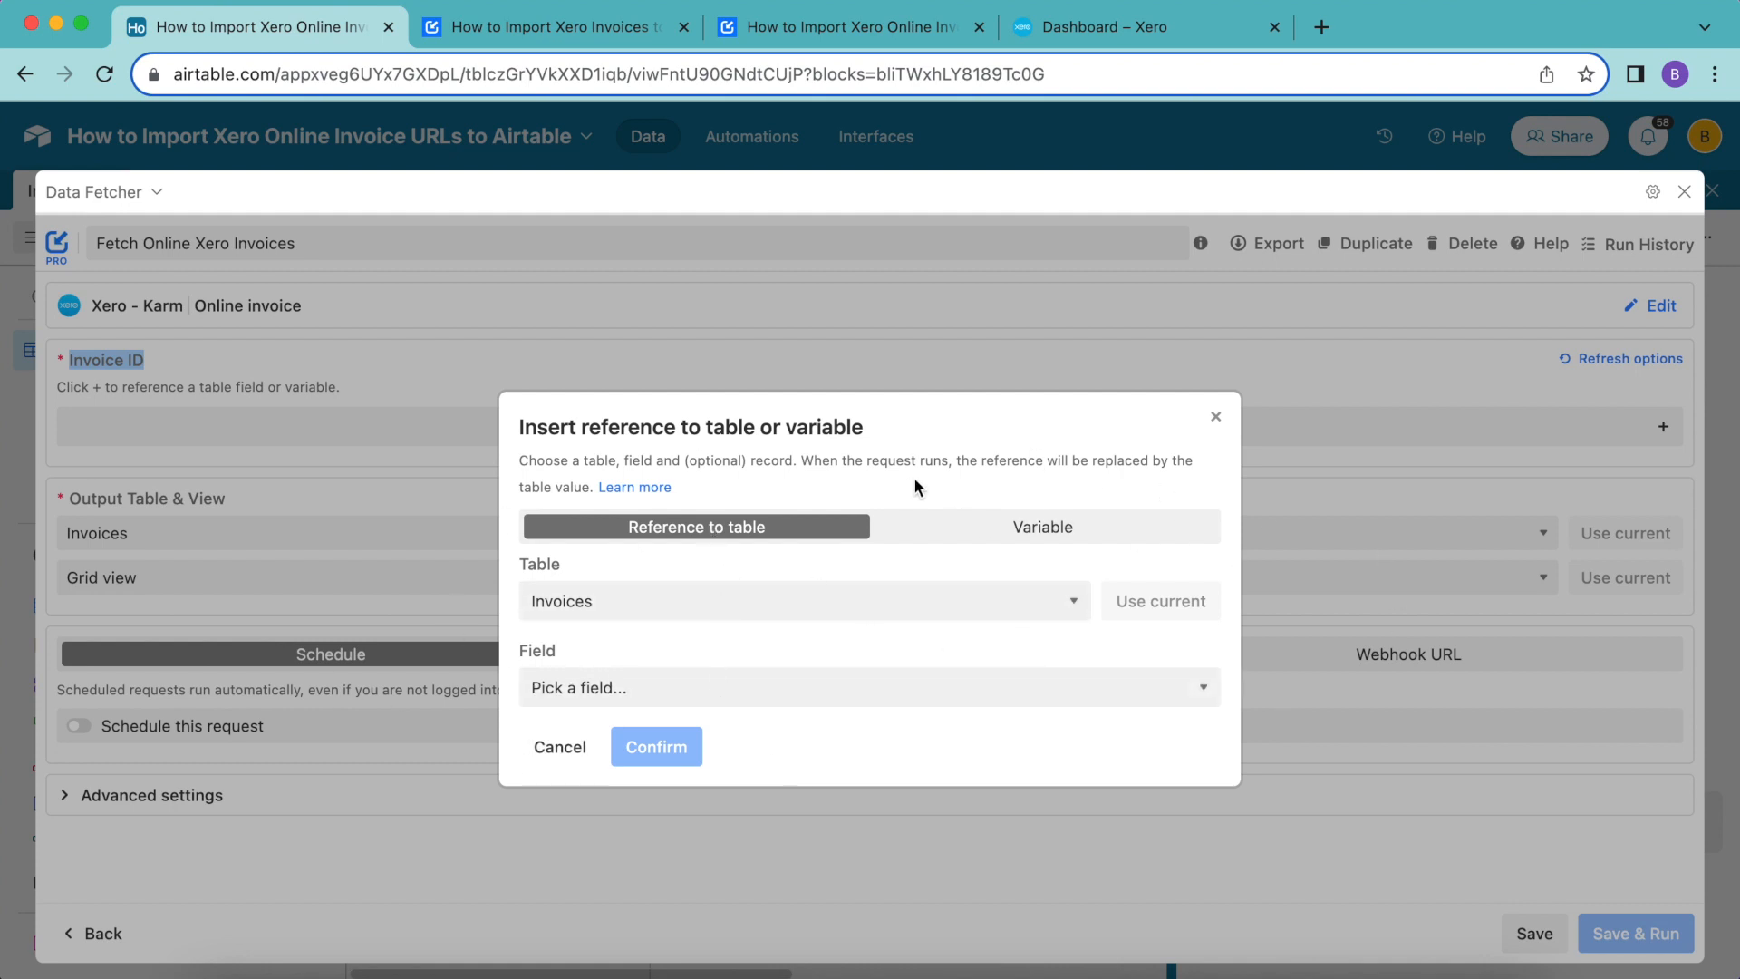
left_click(700, 689)
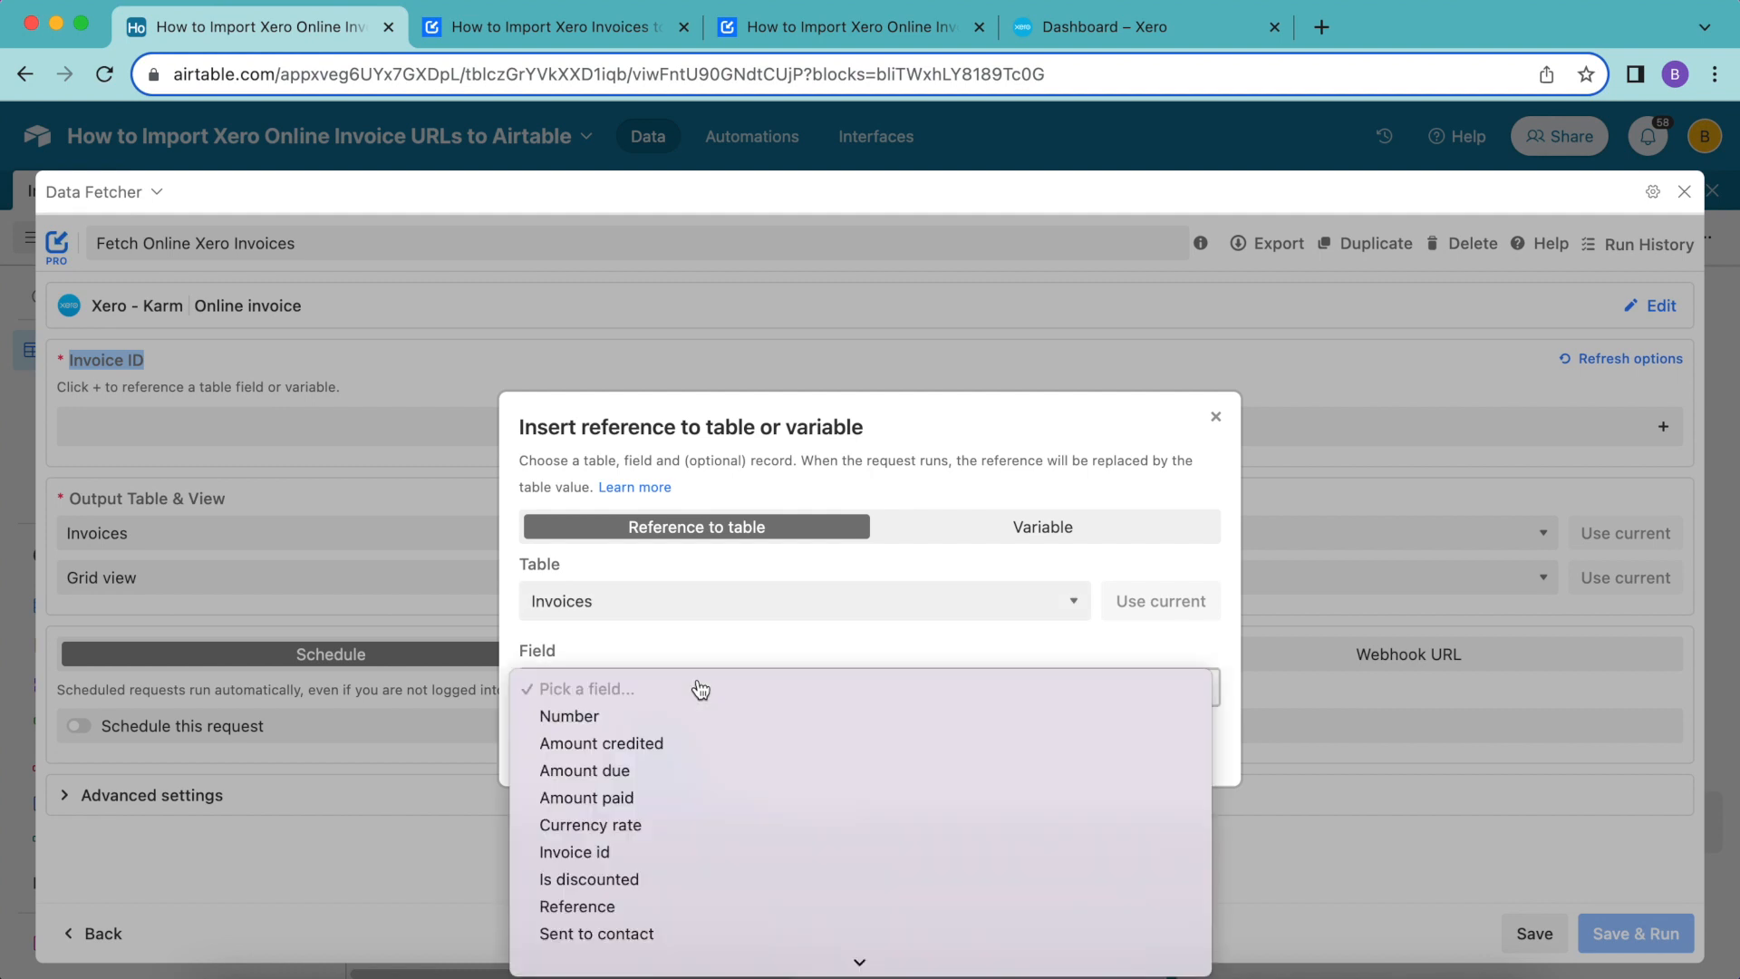
left_click(605, 849)
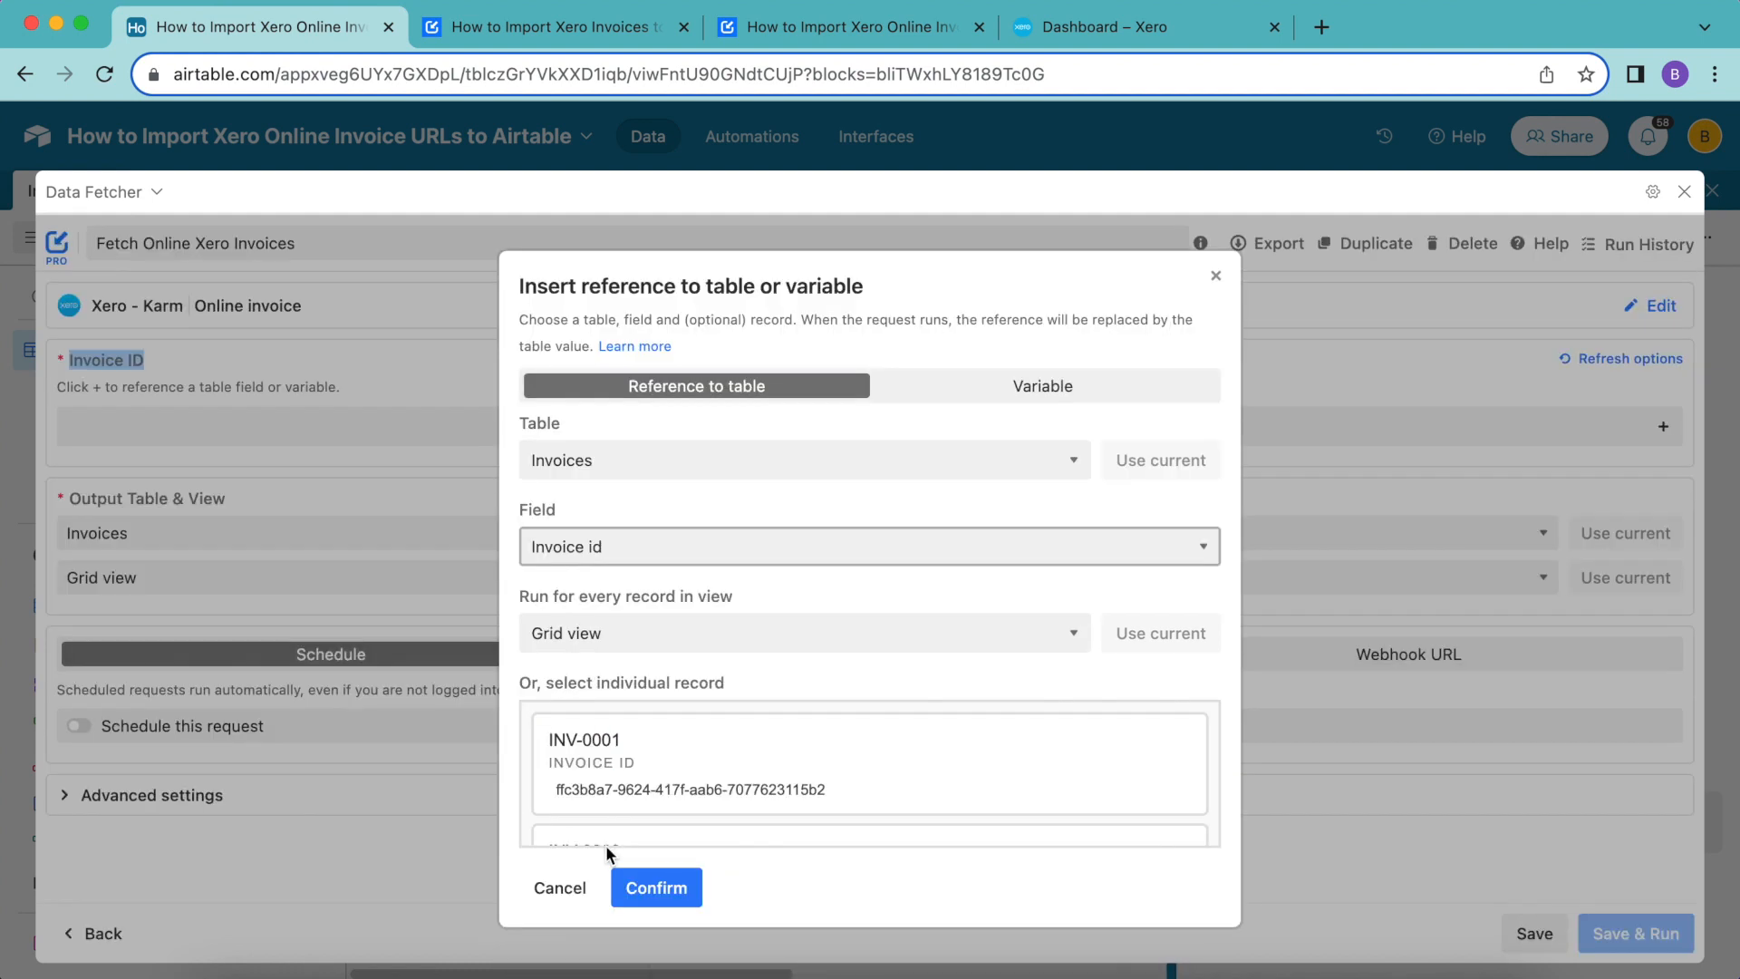
scroll(763, 792, "down", 5)
scroll(763, 803, "down", 3)
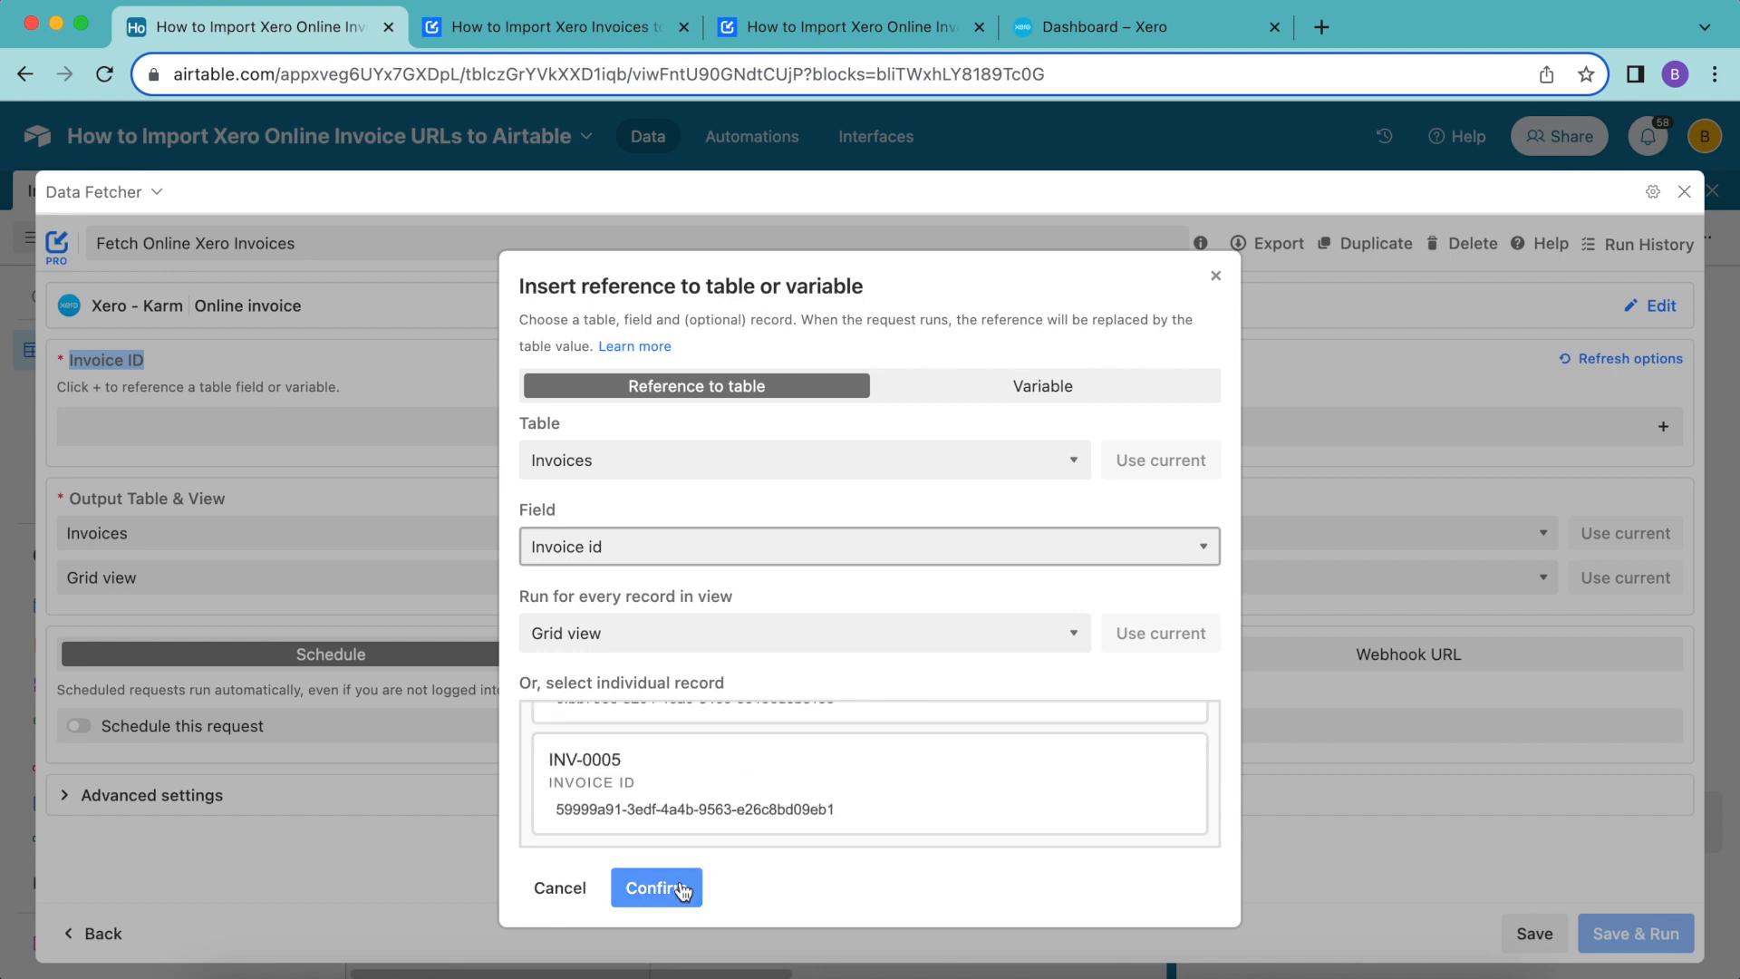
left_click(681, 888)
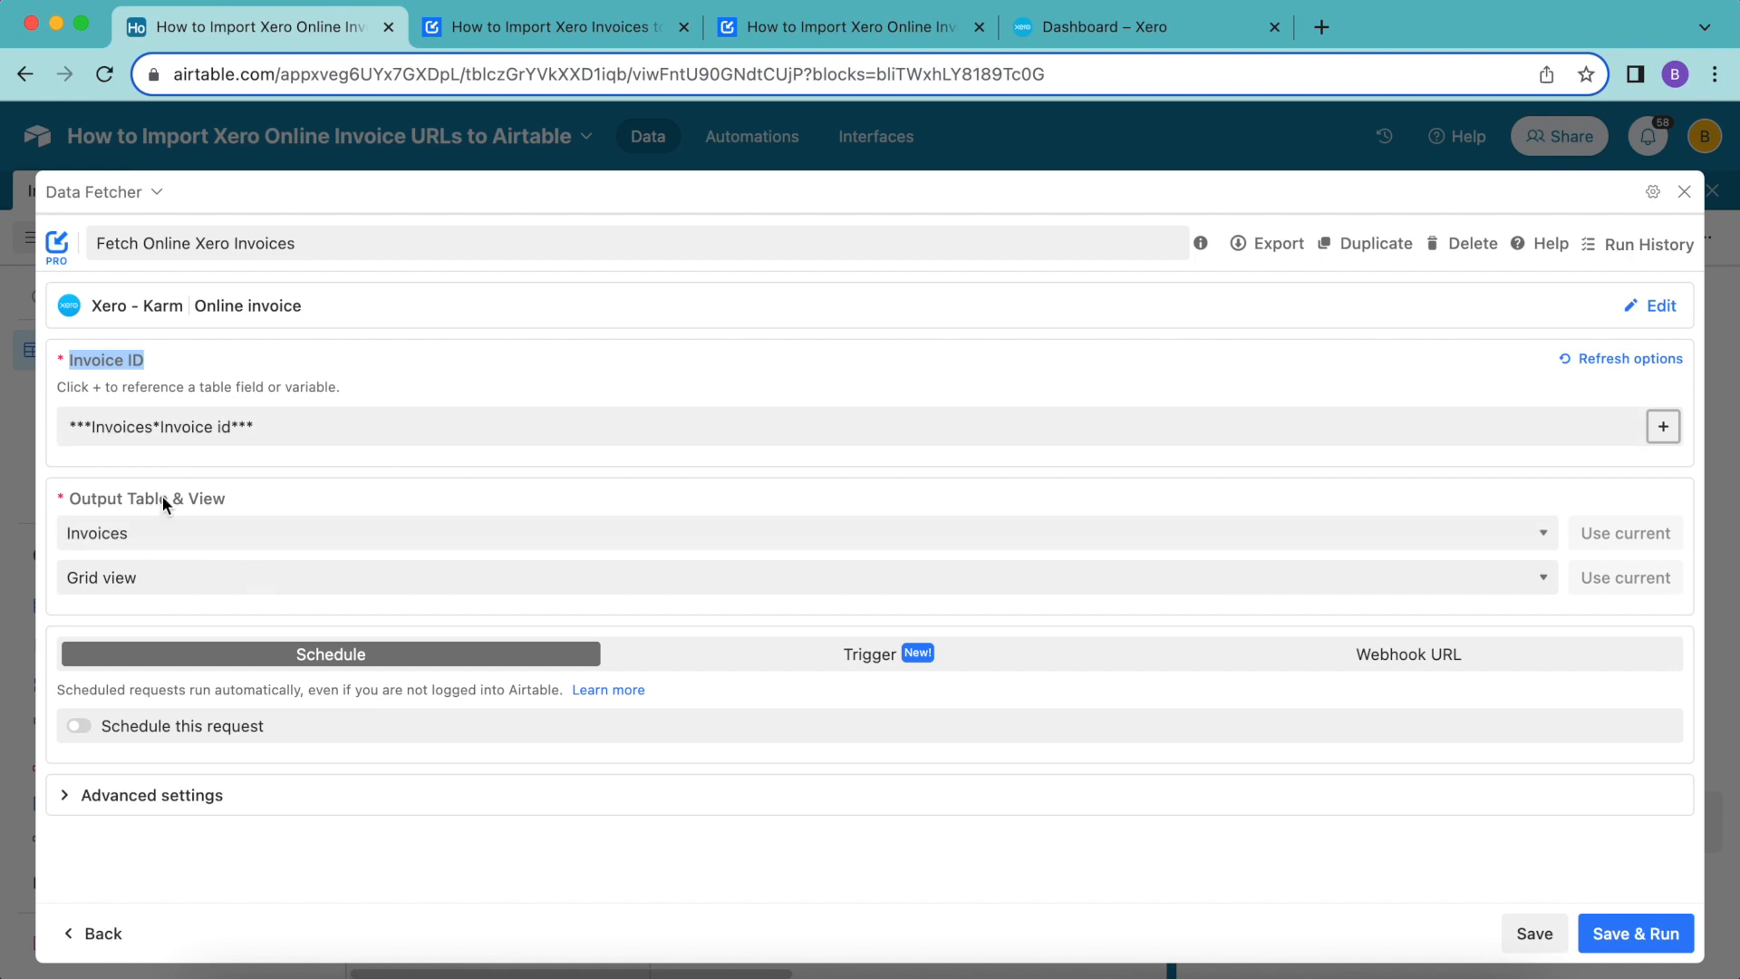
left_click(362, 426)
Save and run the request, mapping Online invoice url to a new field, and show the output table.
left_click(1613, 936)
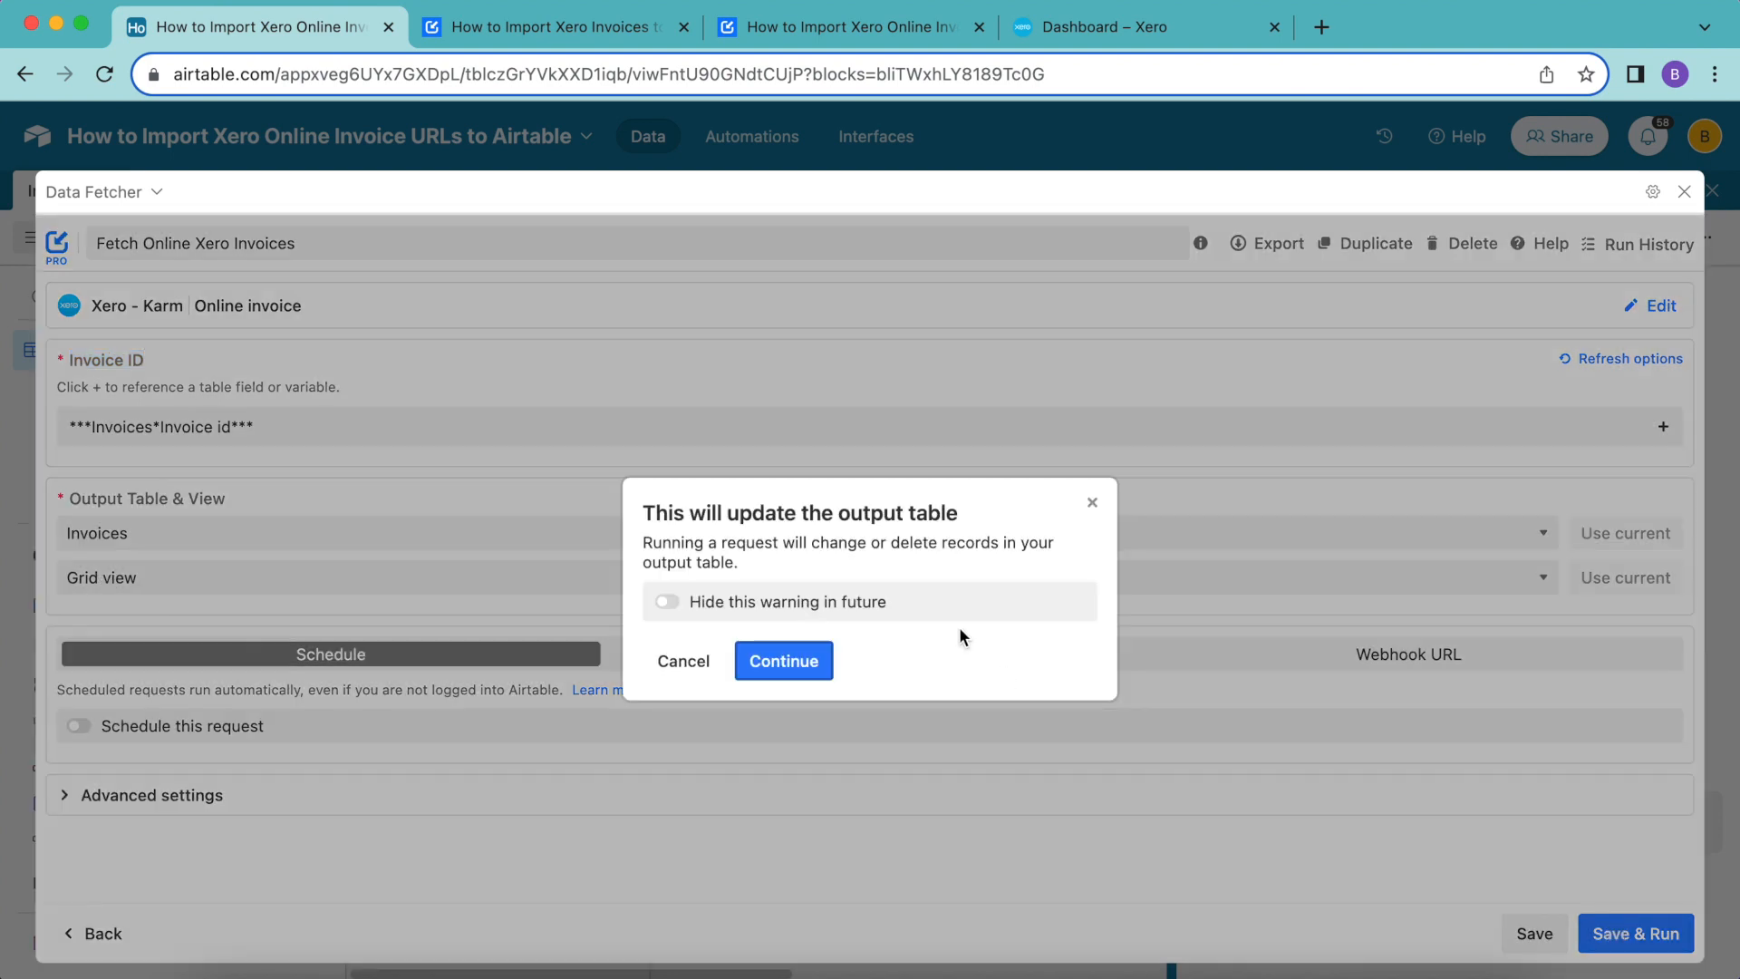
left_click(786, 666)
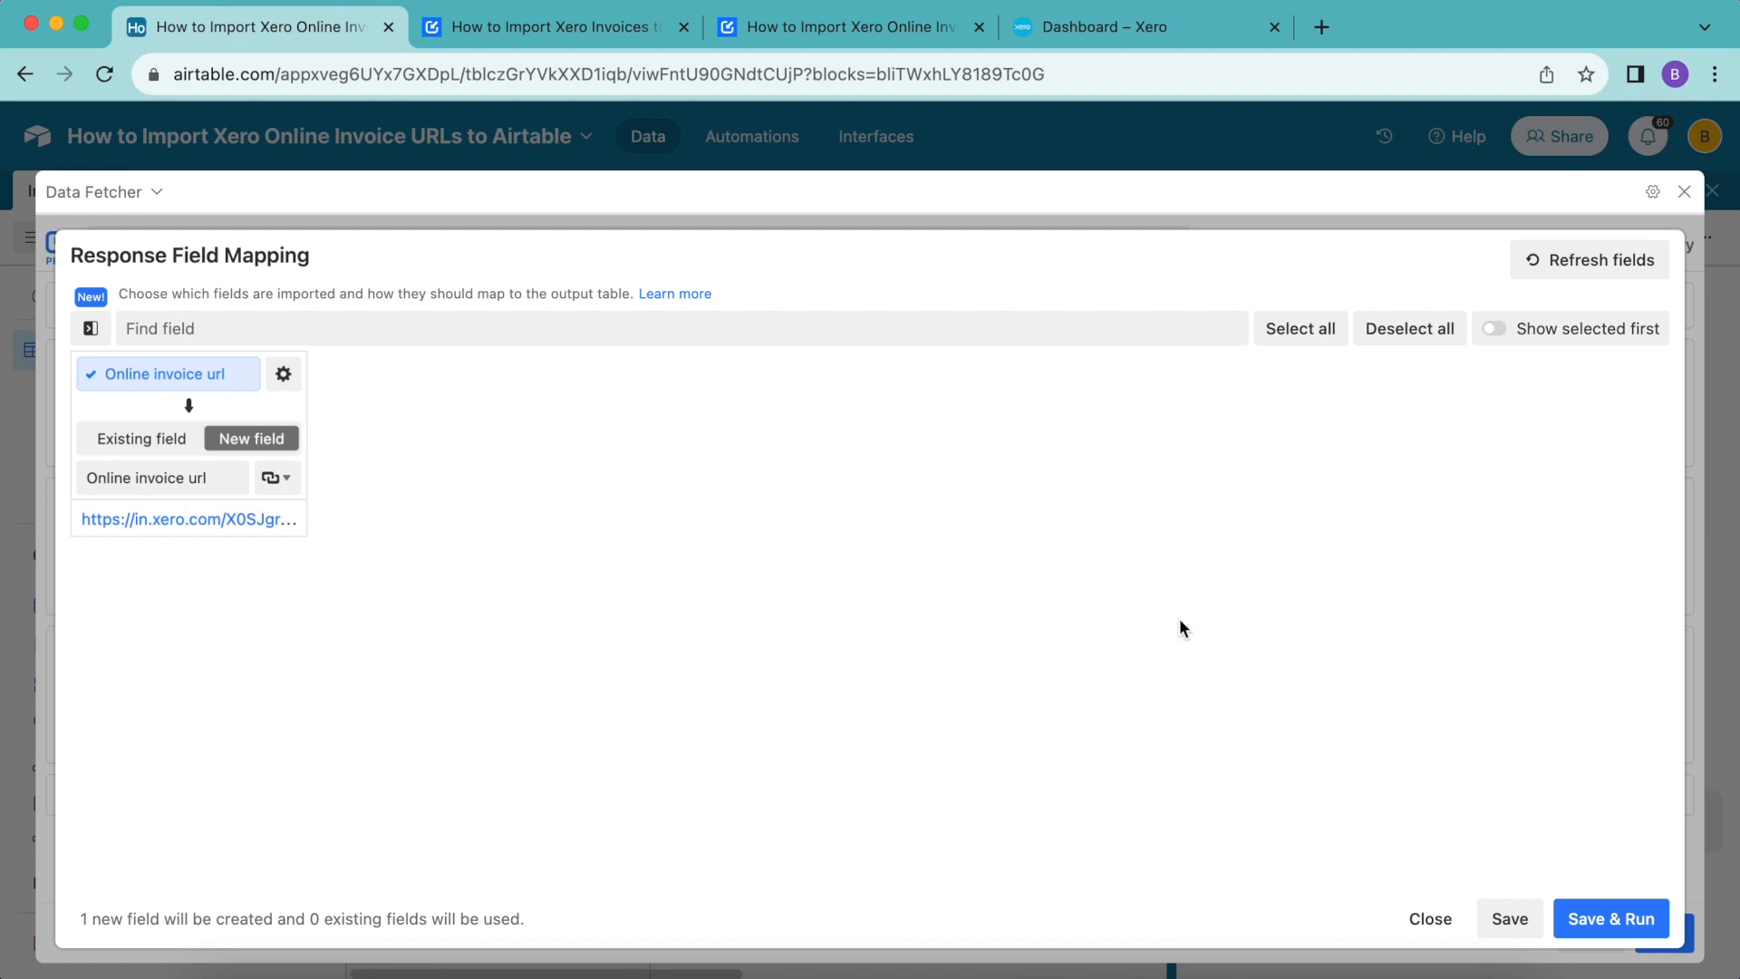
left_click(1628, 923)
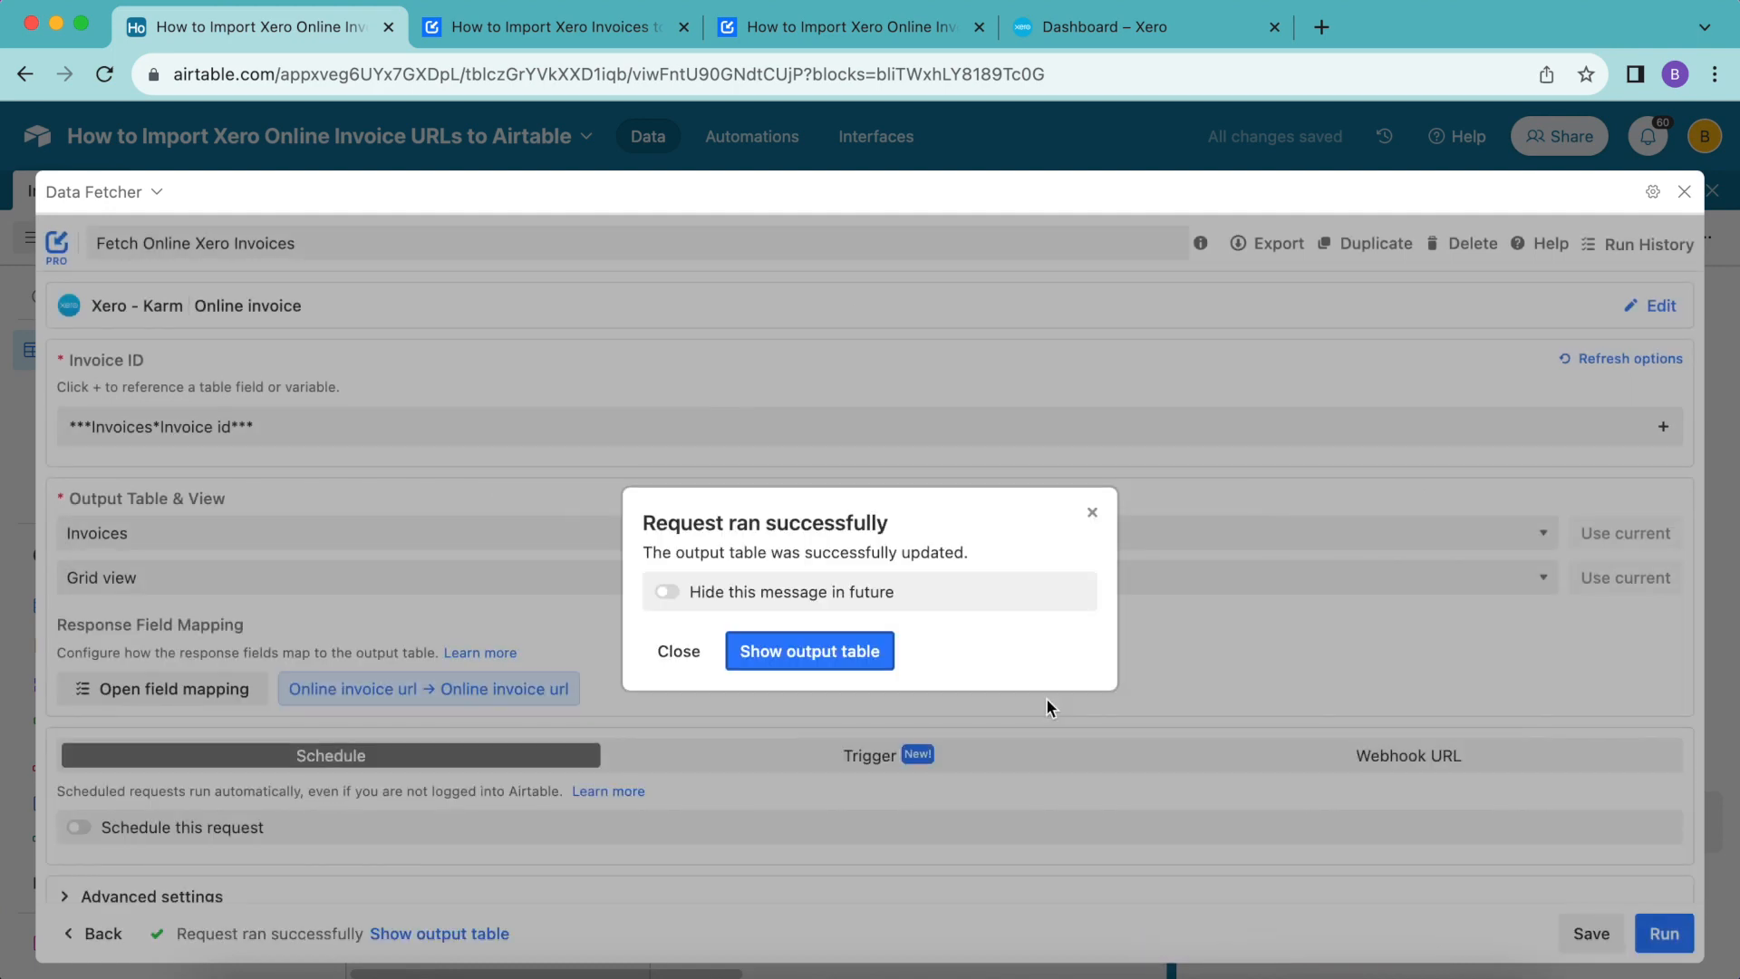
left_click(857, 658)
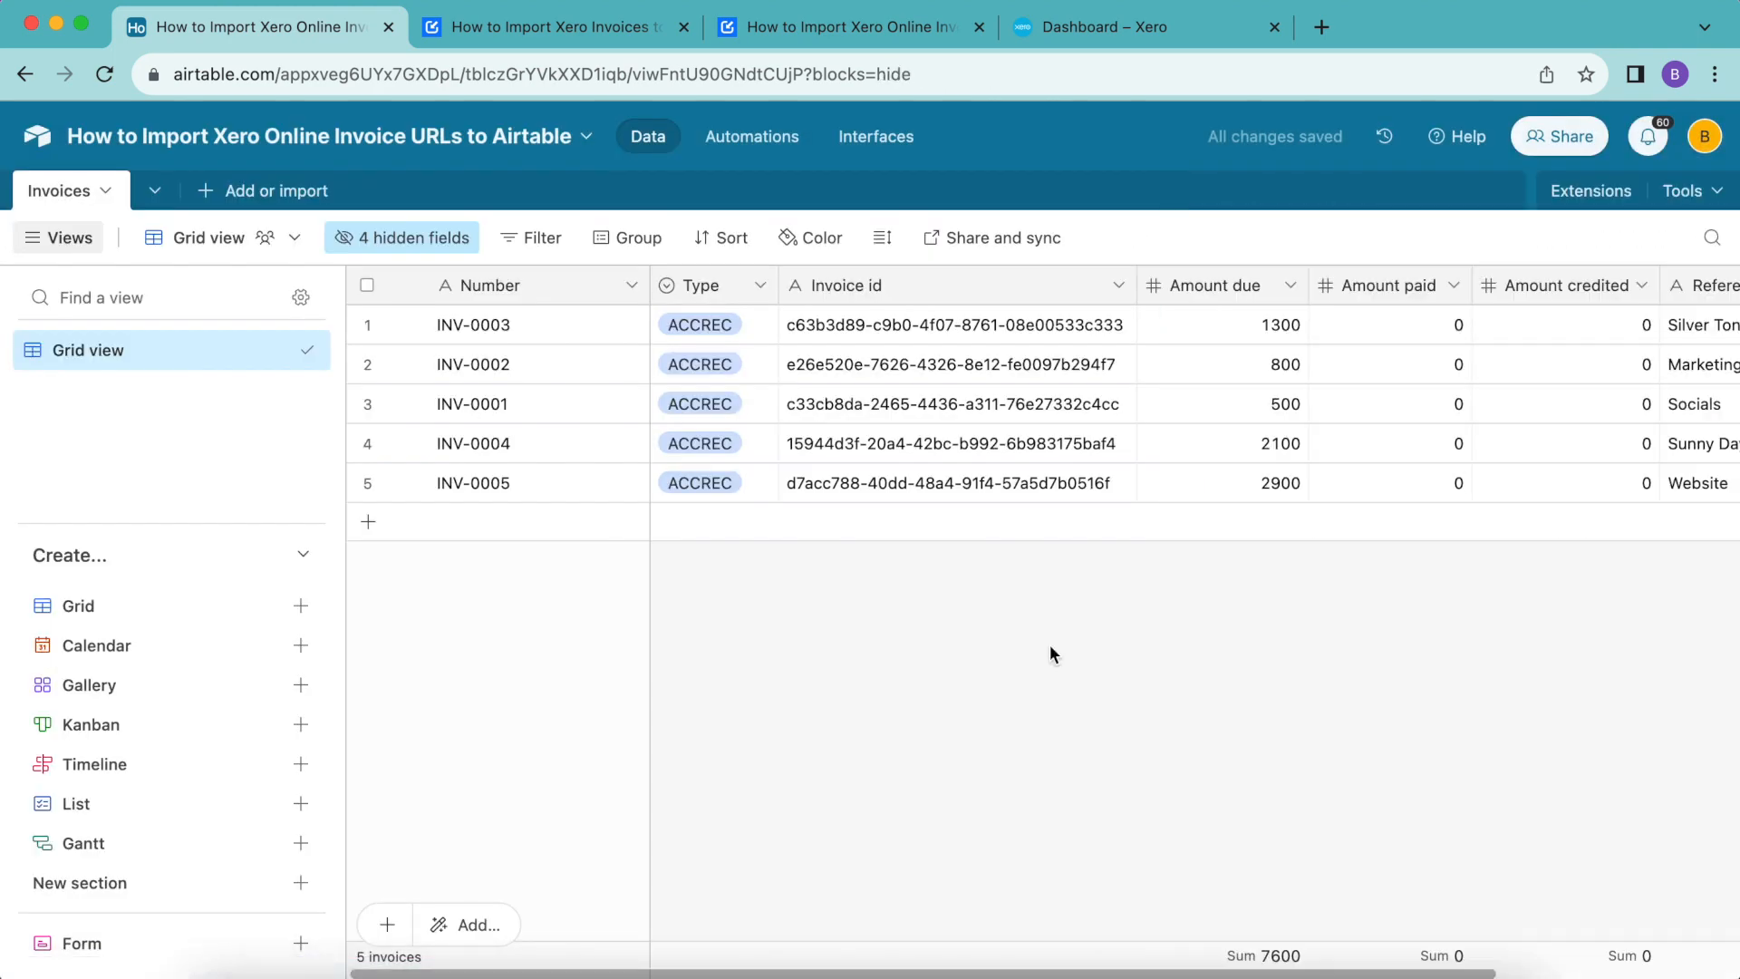
Unhide the Online invoice url field in the Invoices grid view and bring its column into view.
scroll(1050, 644, "right", 5)
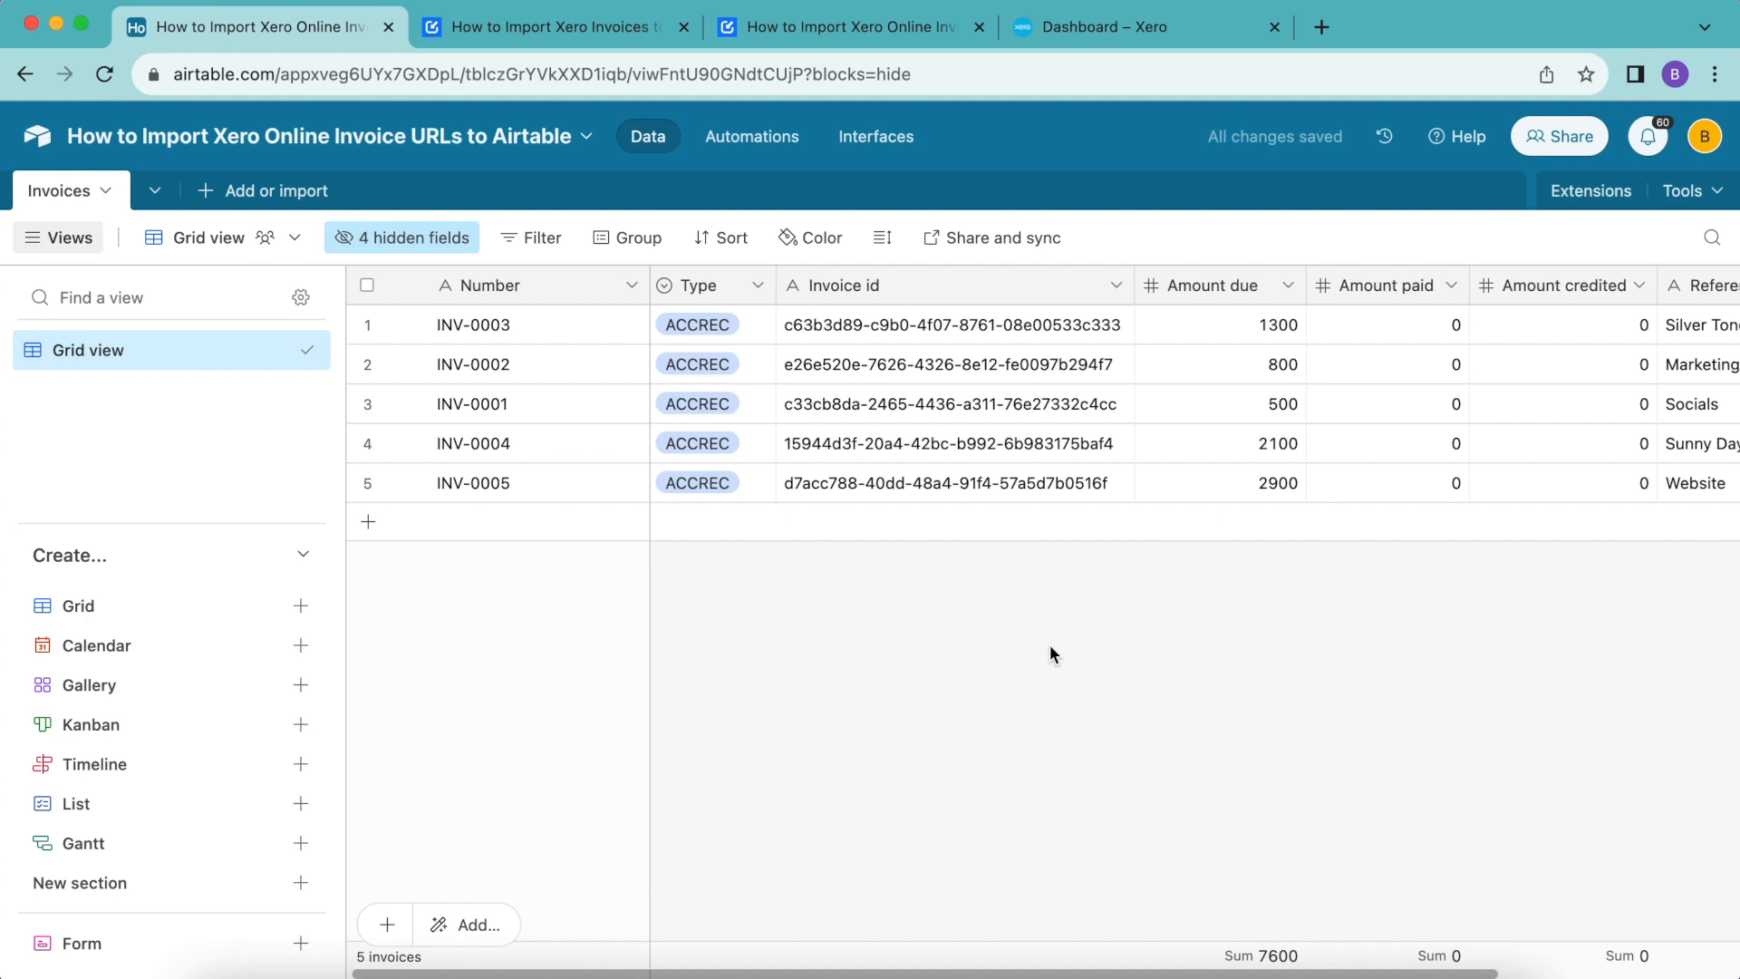
scroll(1050, 645, "right", 1)
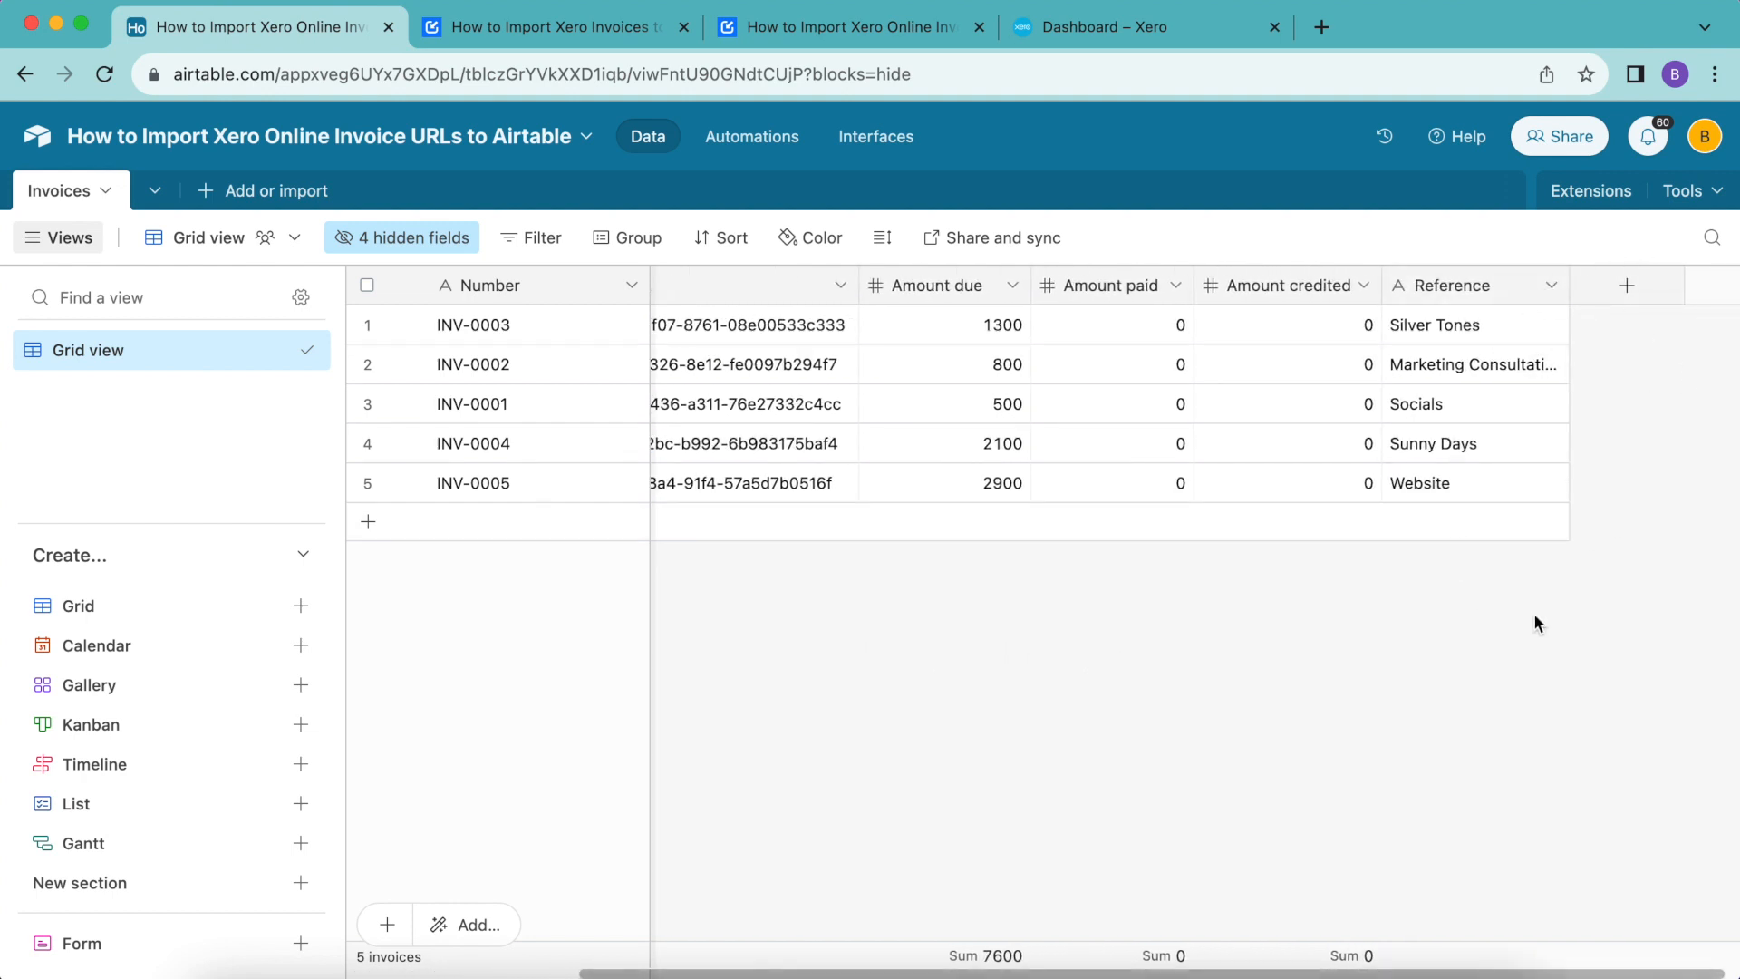
left_click(365, 239)
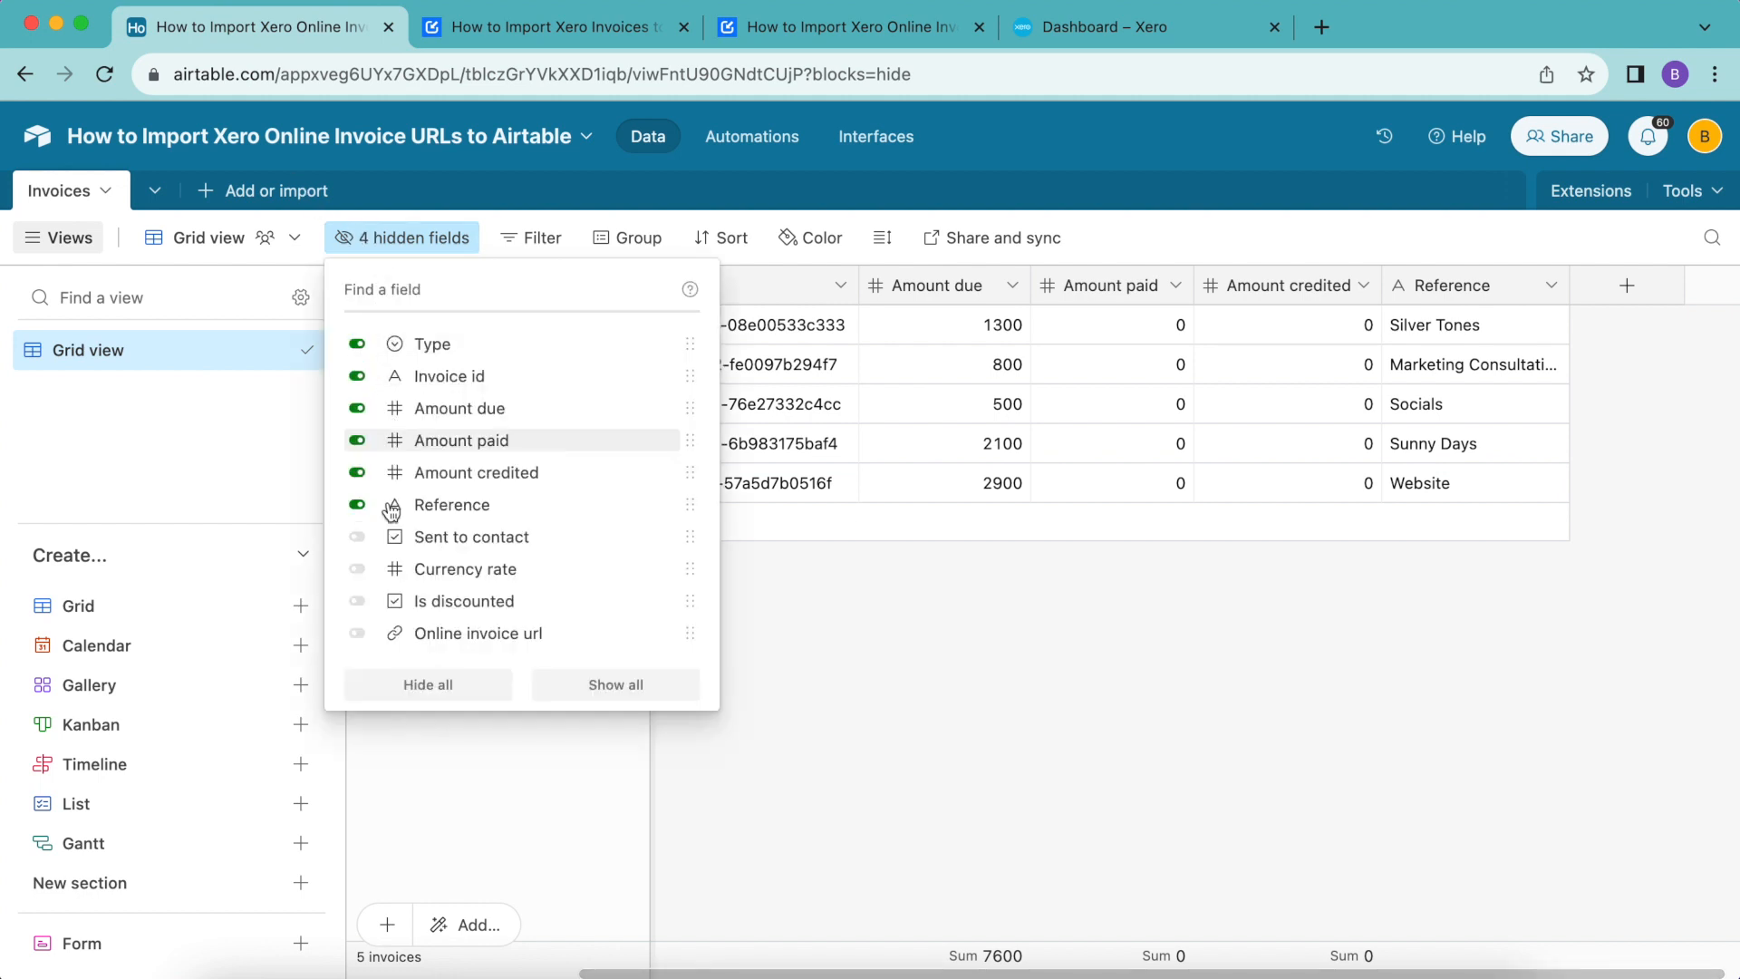
left_click(359, 633)
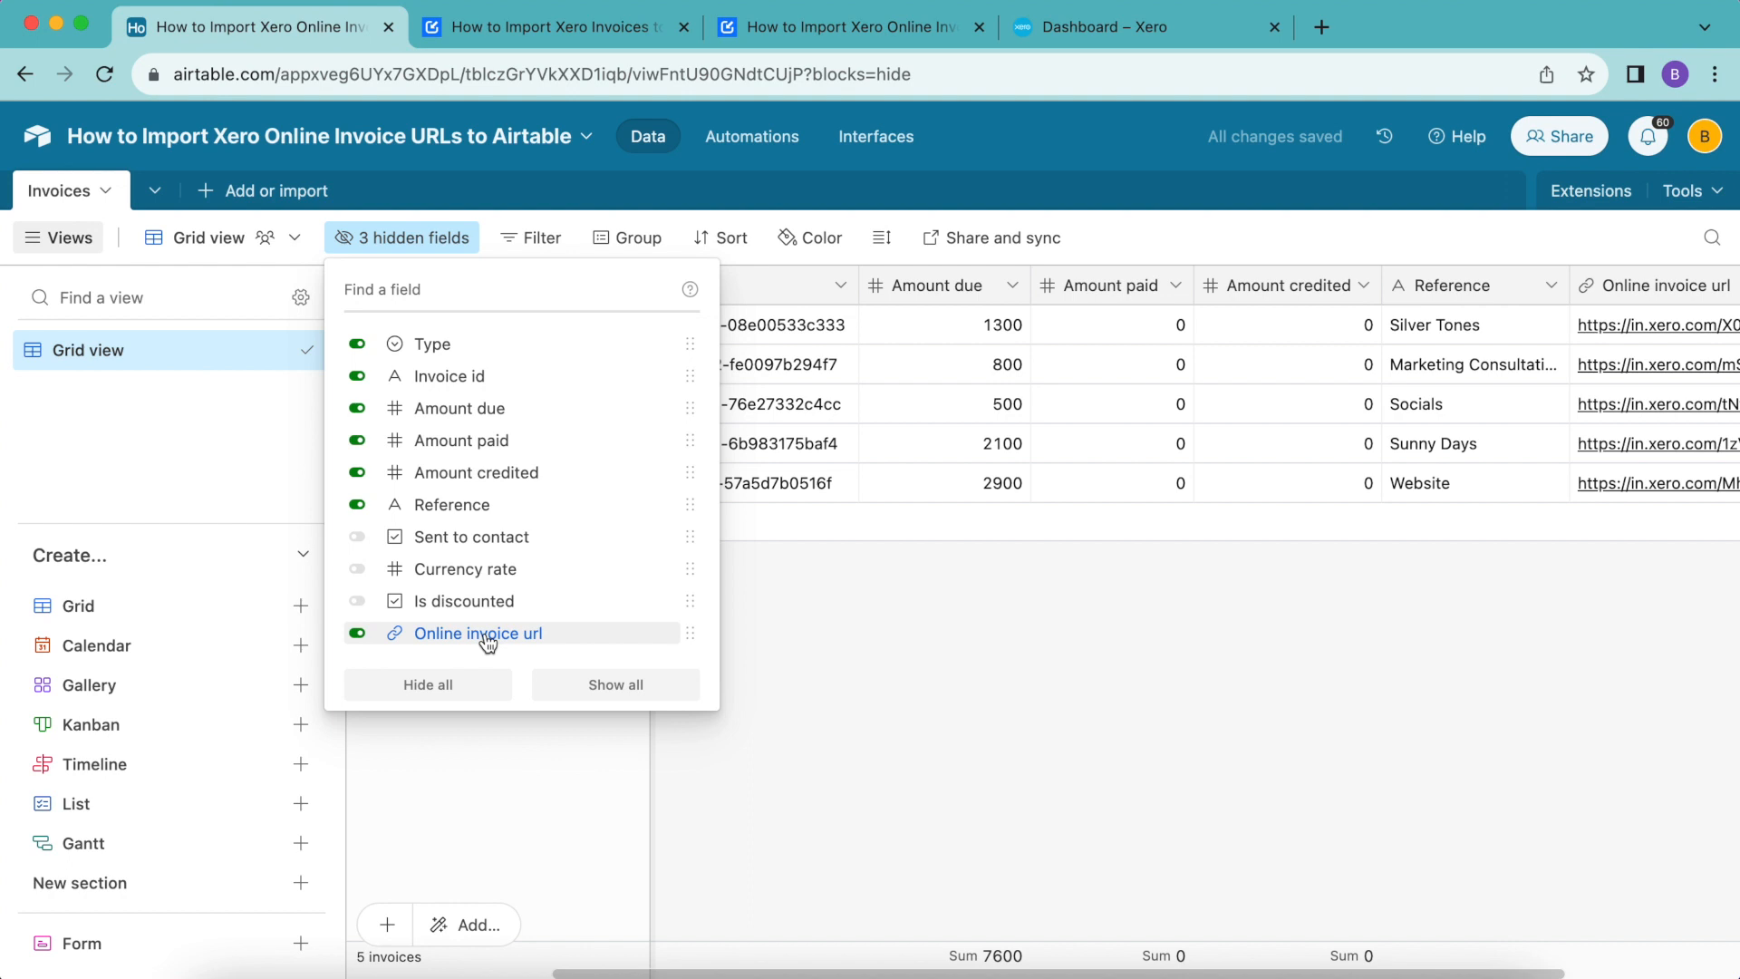
left_click(1157, 598)
scroll(1268, 589, "right", 5)
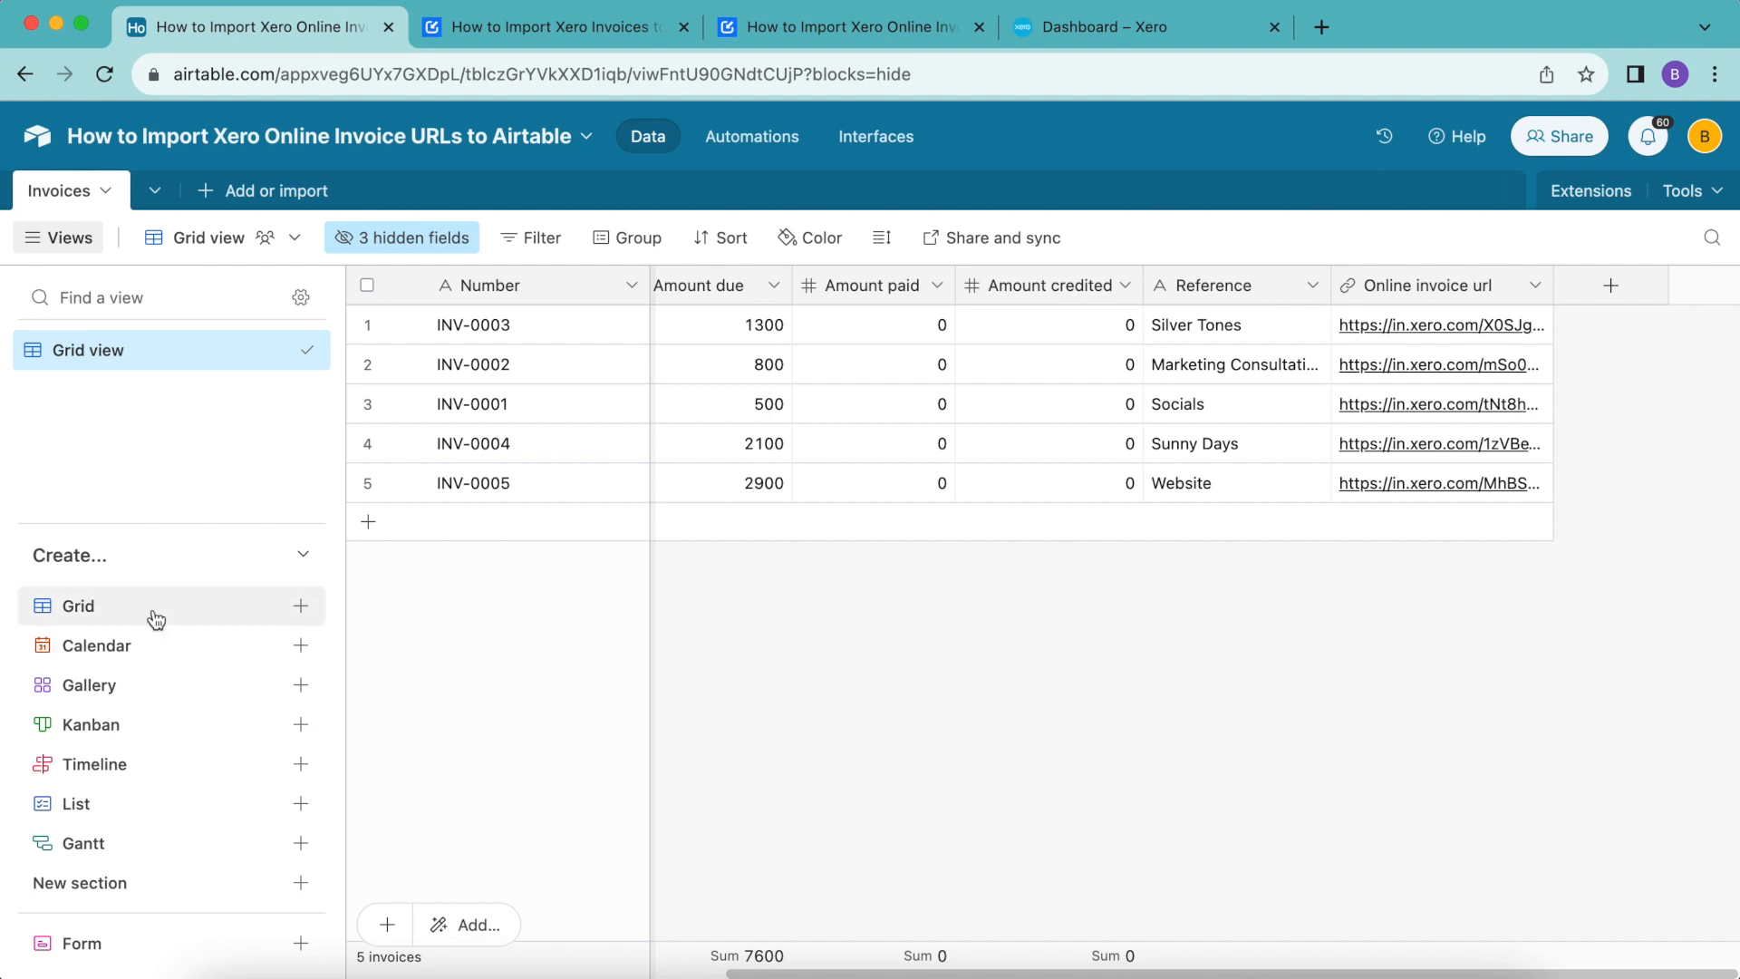
Create a collaborative grid view named "Data Fetcher - Needs invoice URL" in the Invoices table.
left_click(302, 606)
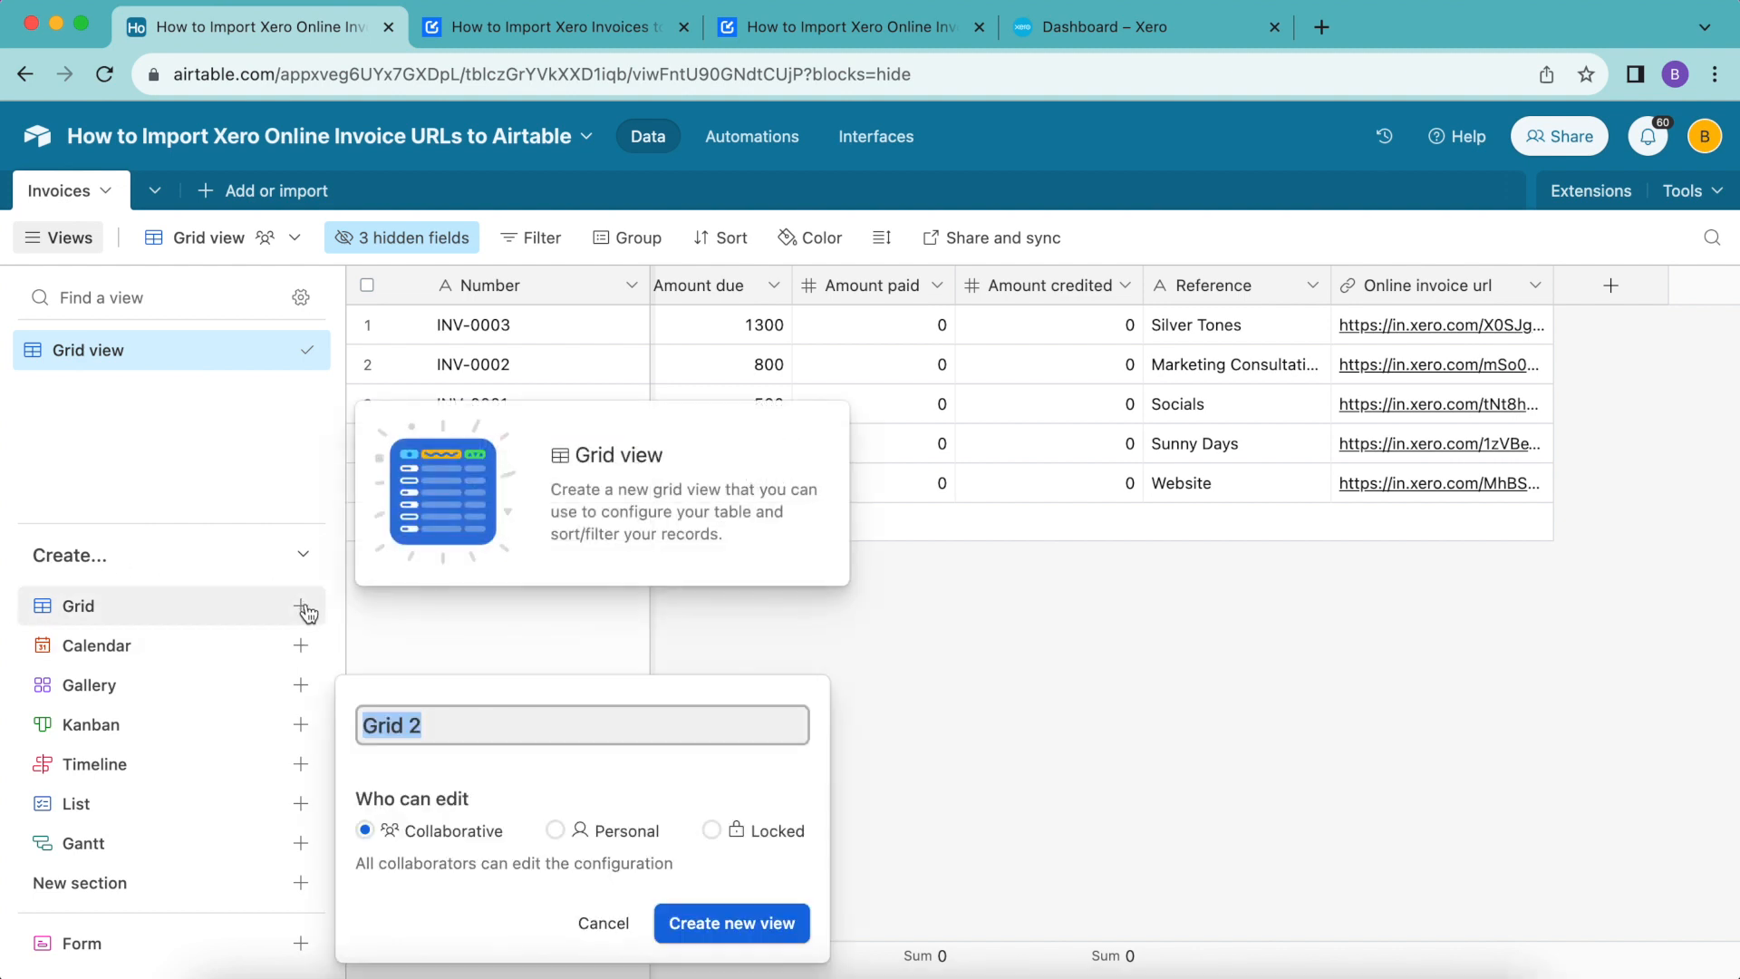
type("Data Fetcher - Needs invoice URL")
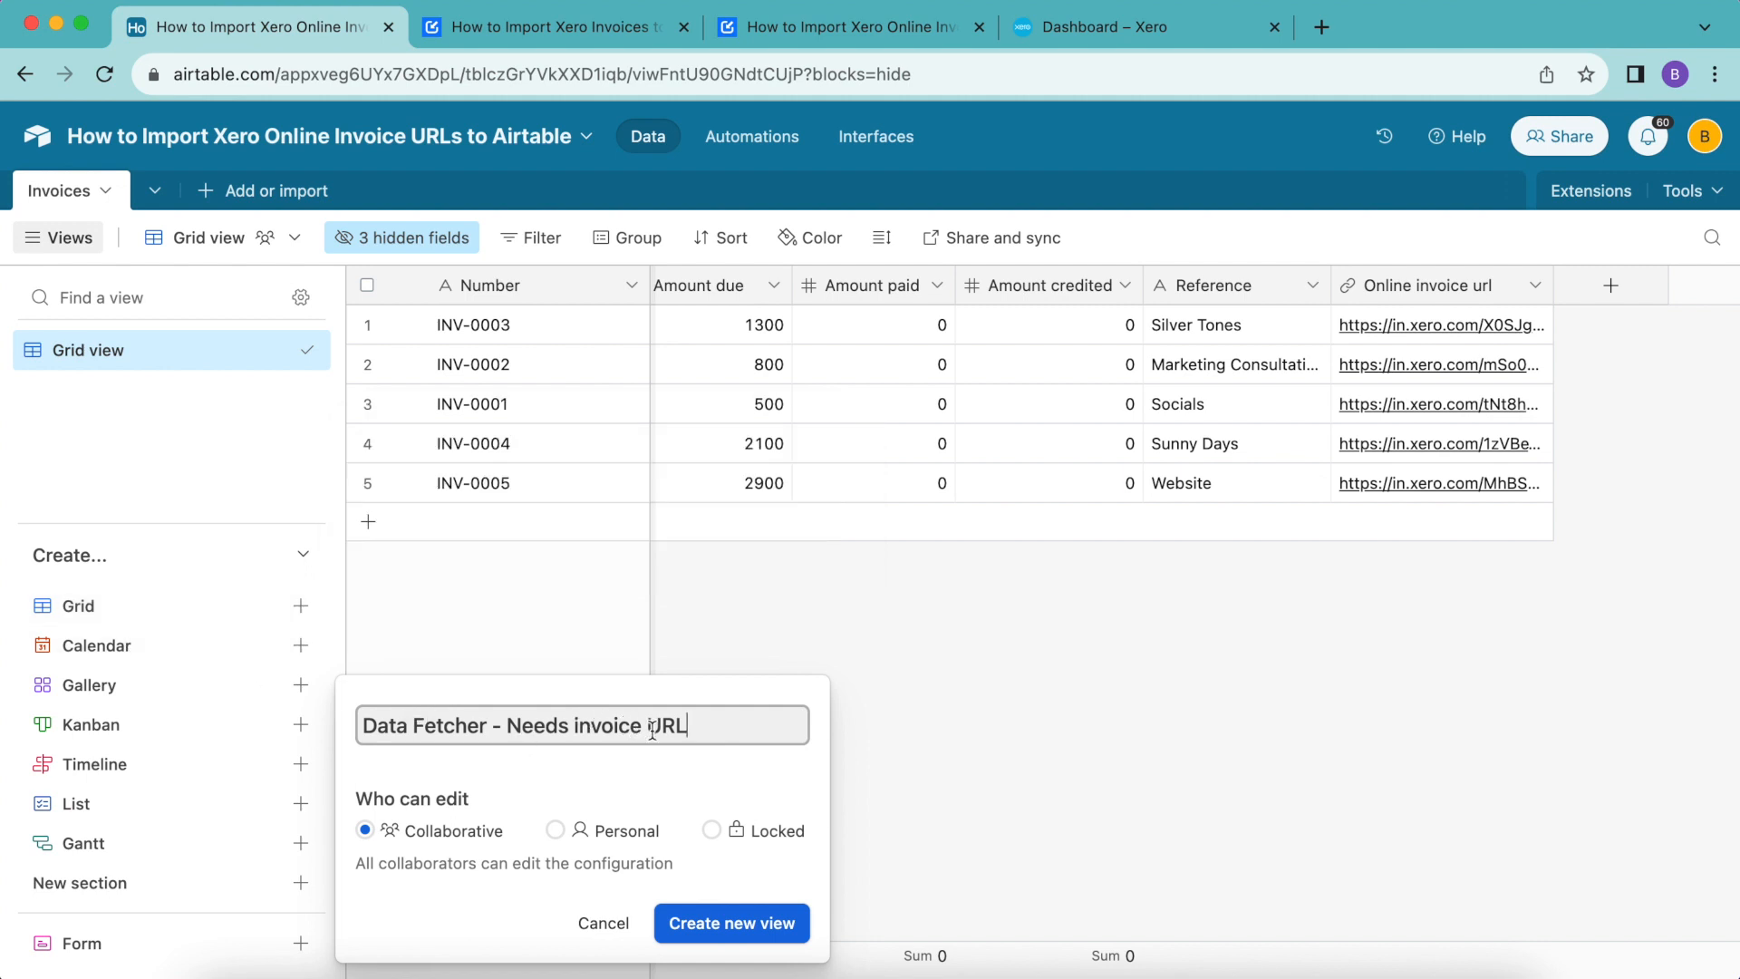
left_click(755, 921)
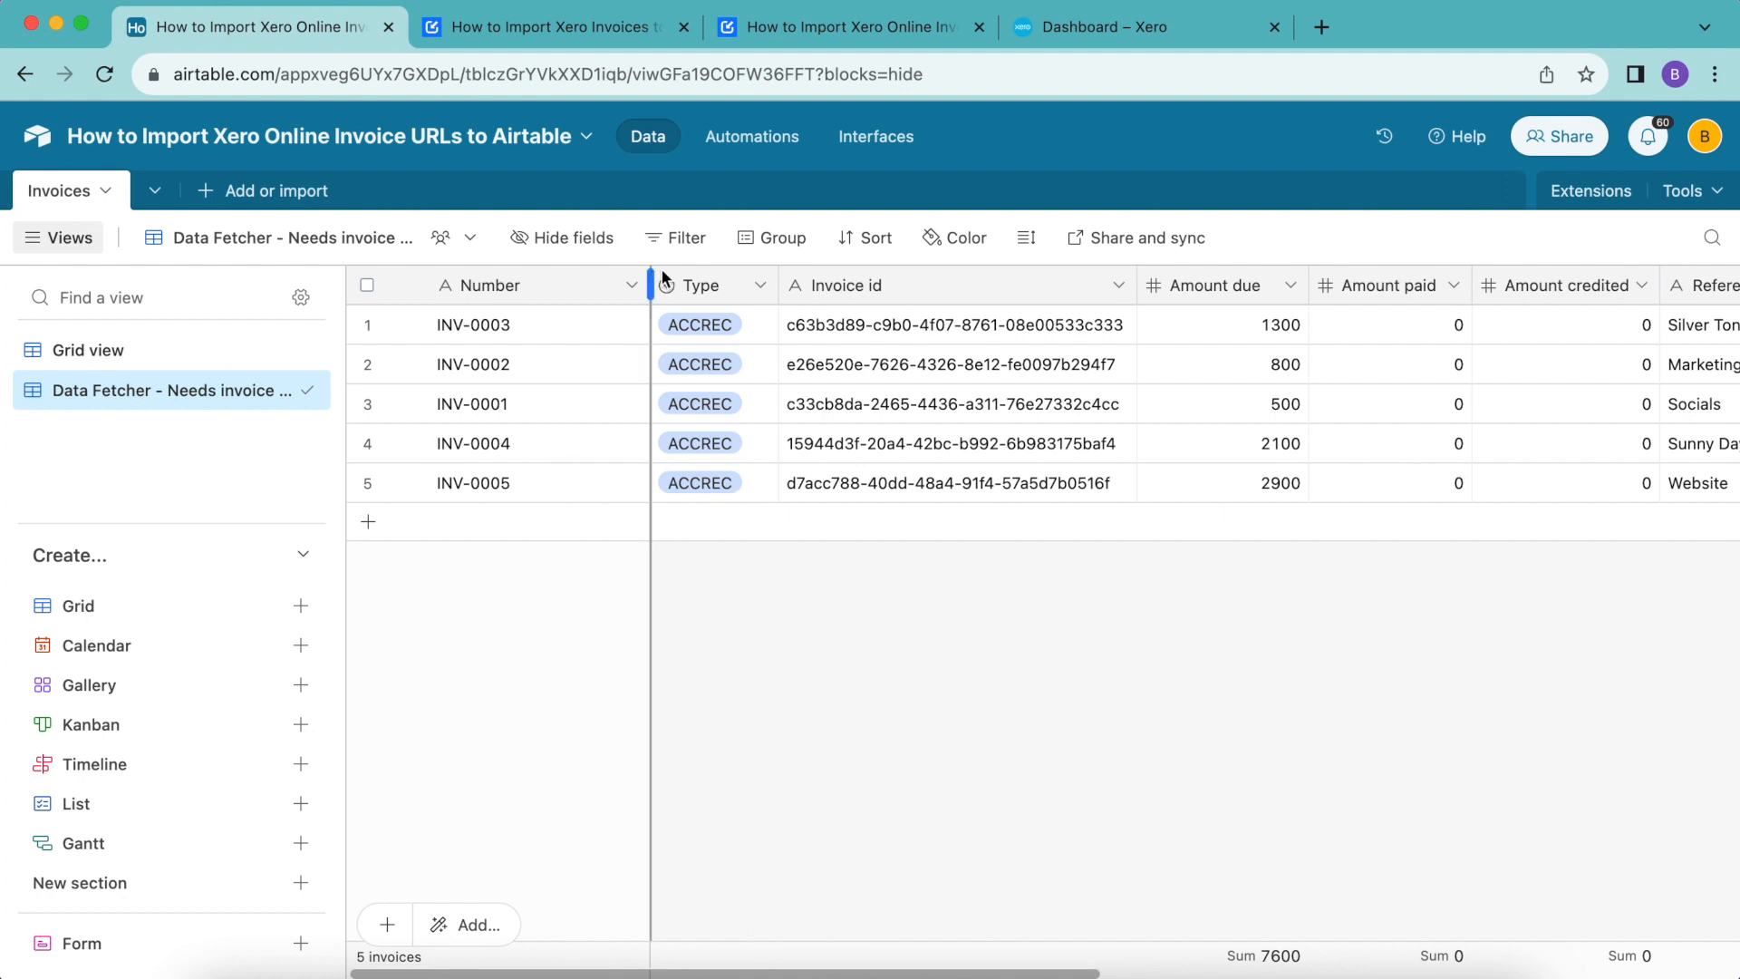
Filter the new view to show invoices where Invoice id is not empty.
left_click(671, 246)
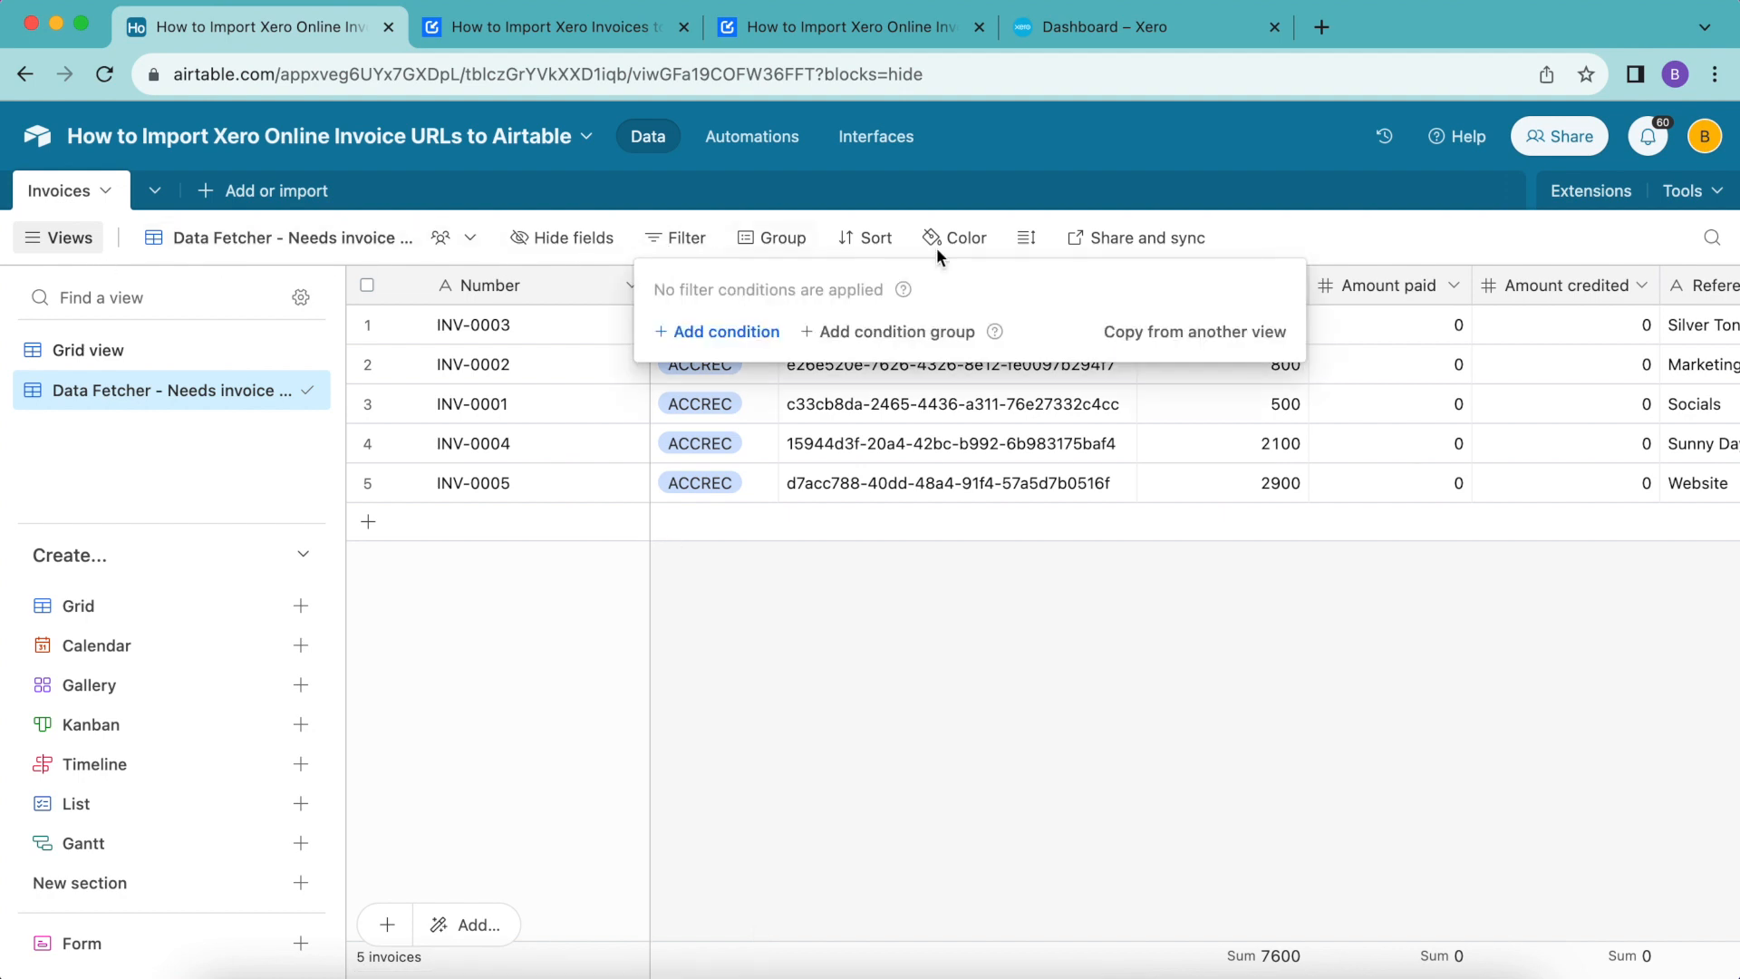
left_click(745, 335)
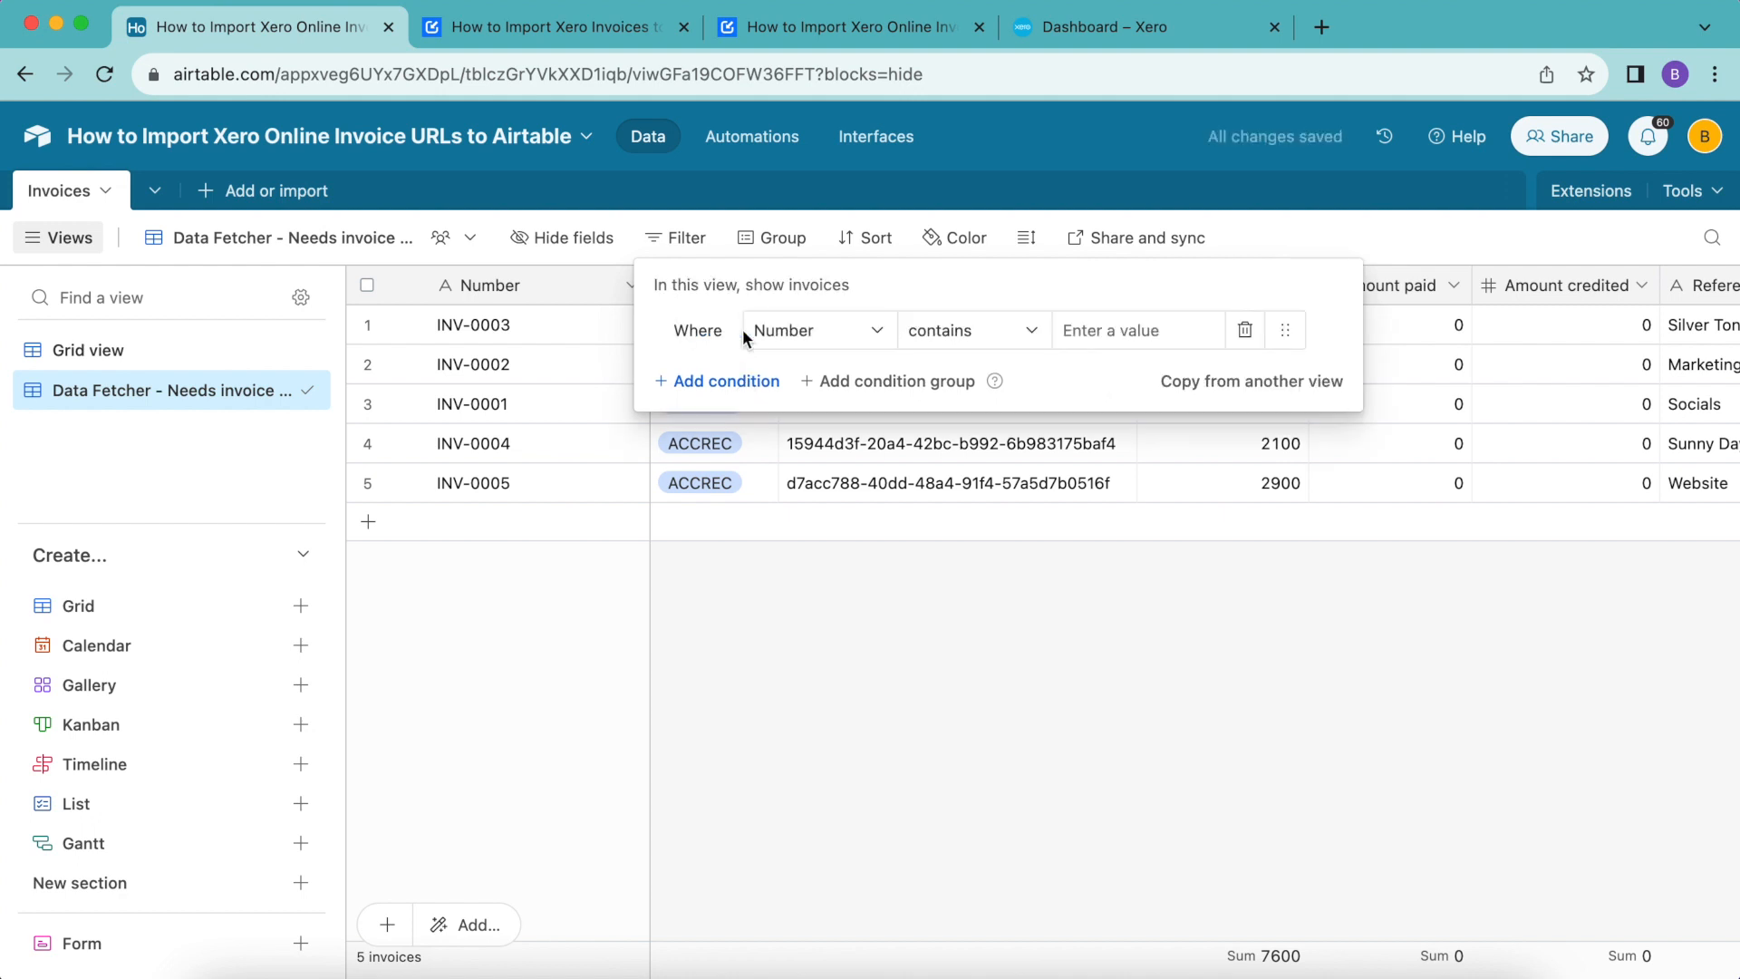
left_click(797, 332)
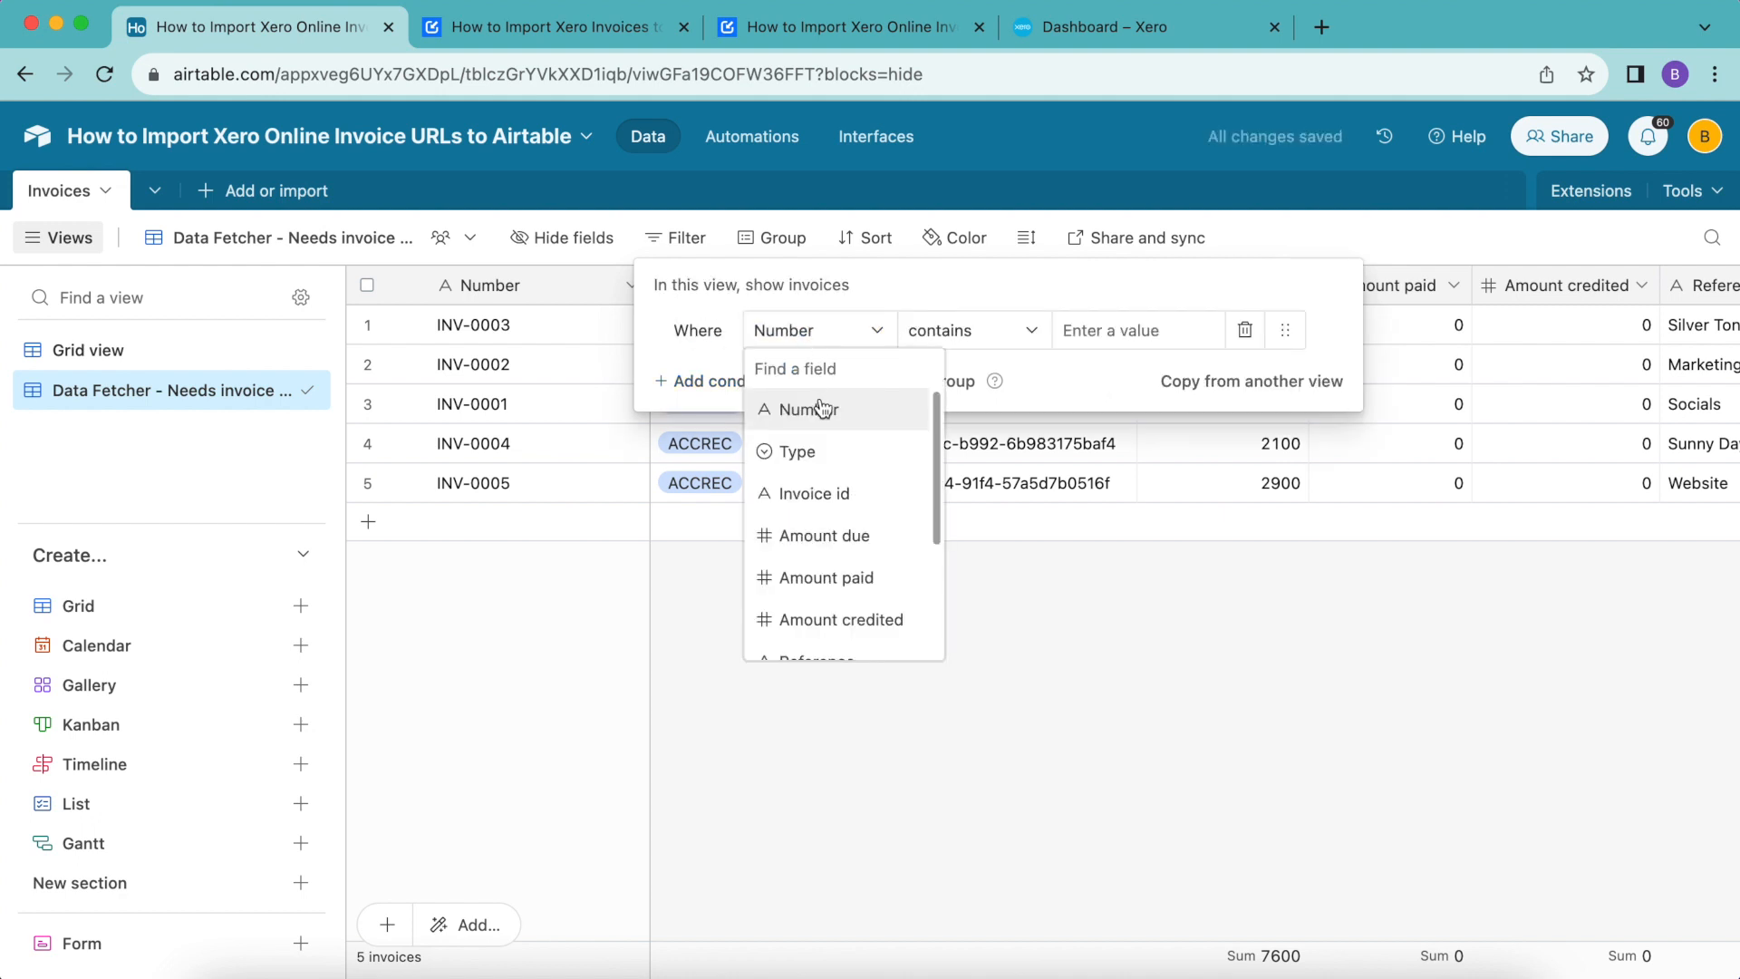
left_click(821, 495)
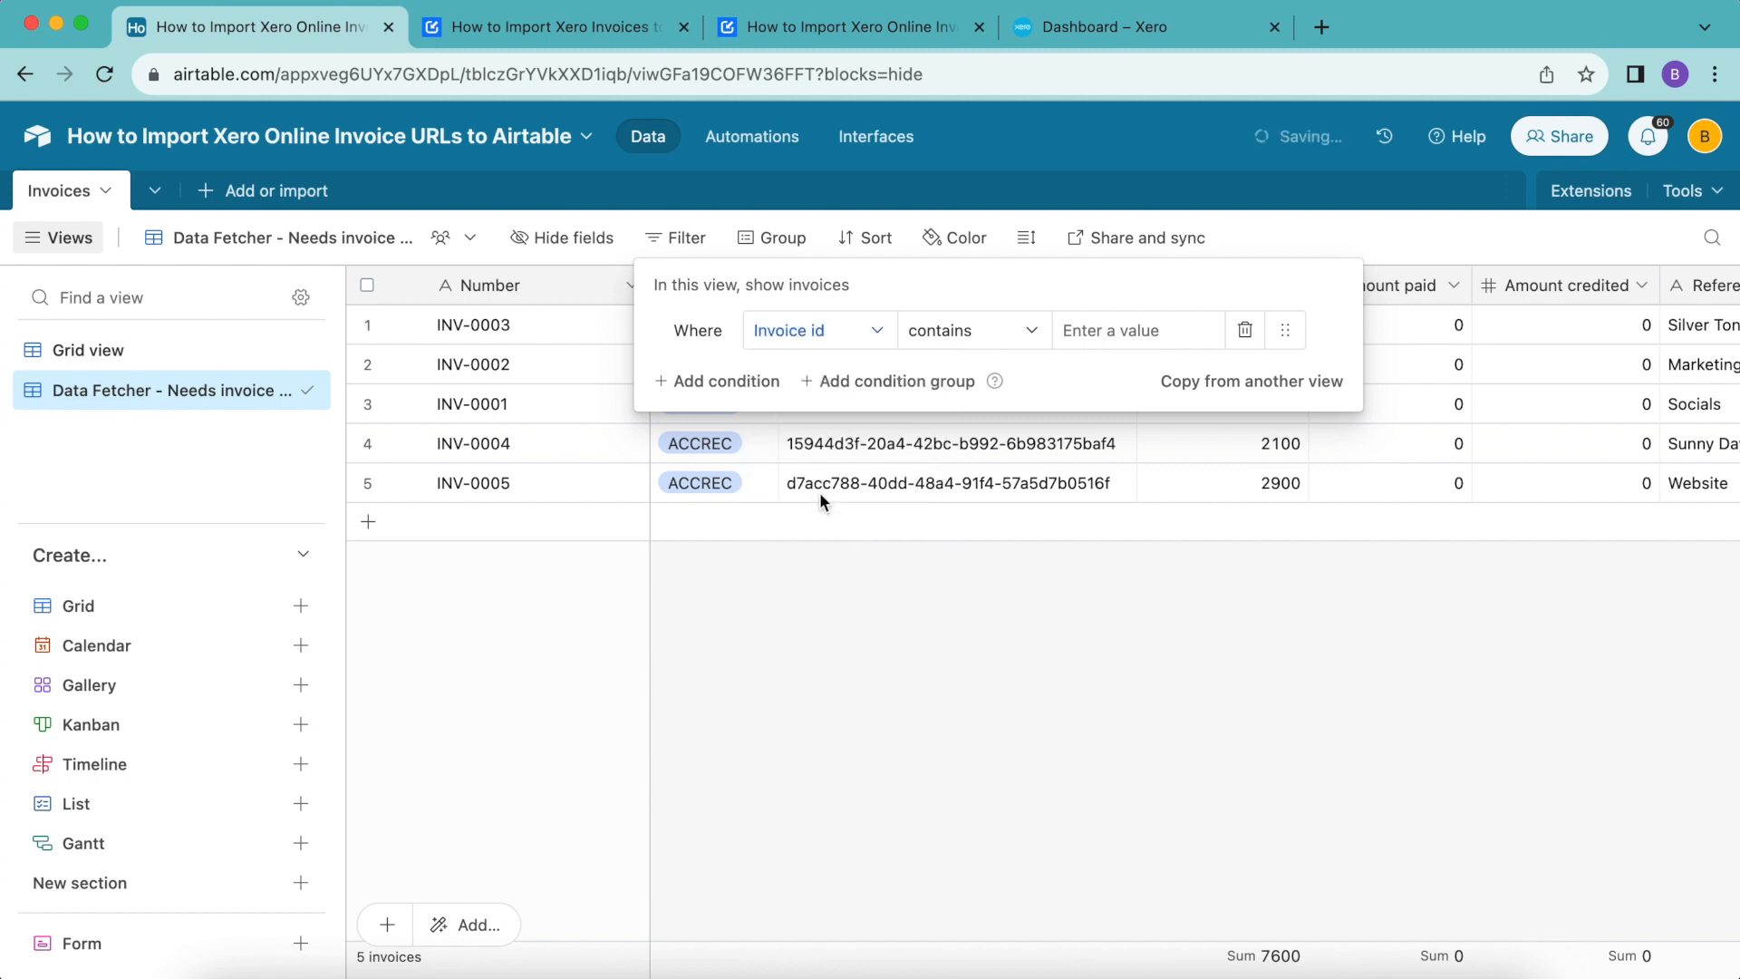
left_click(965, 333)
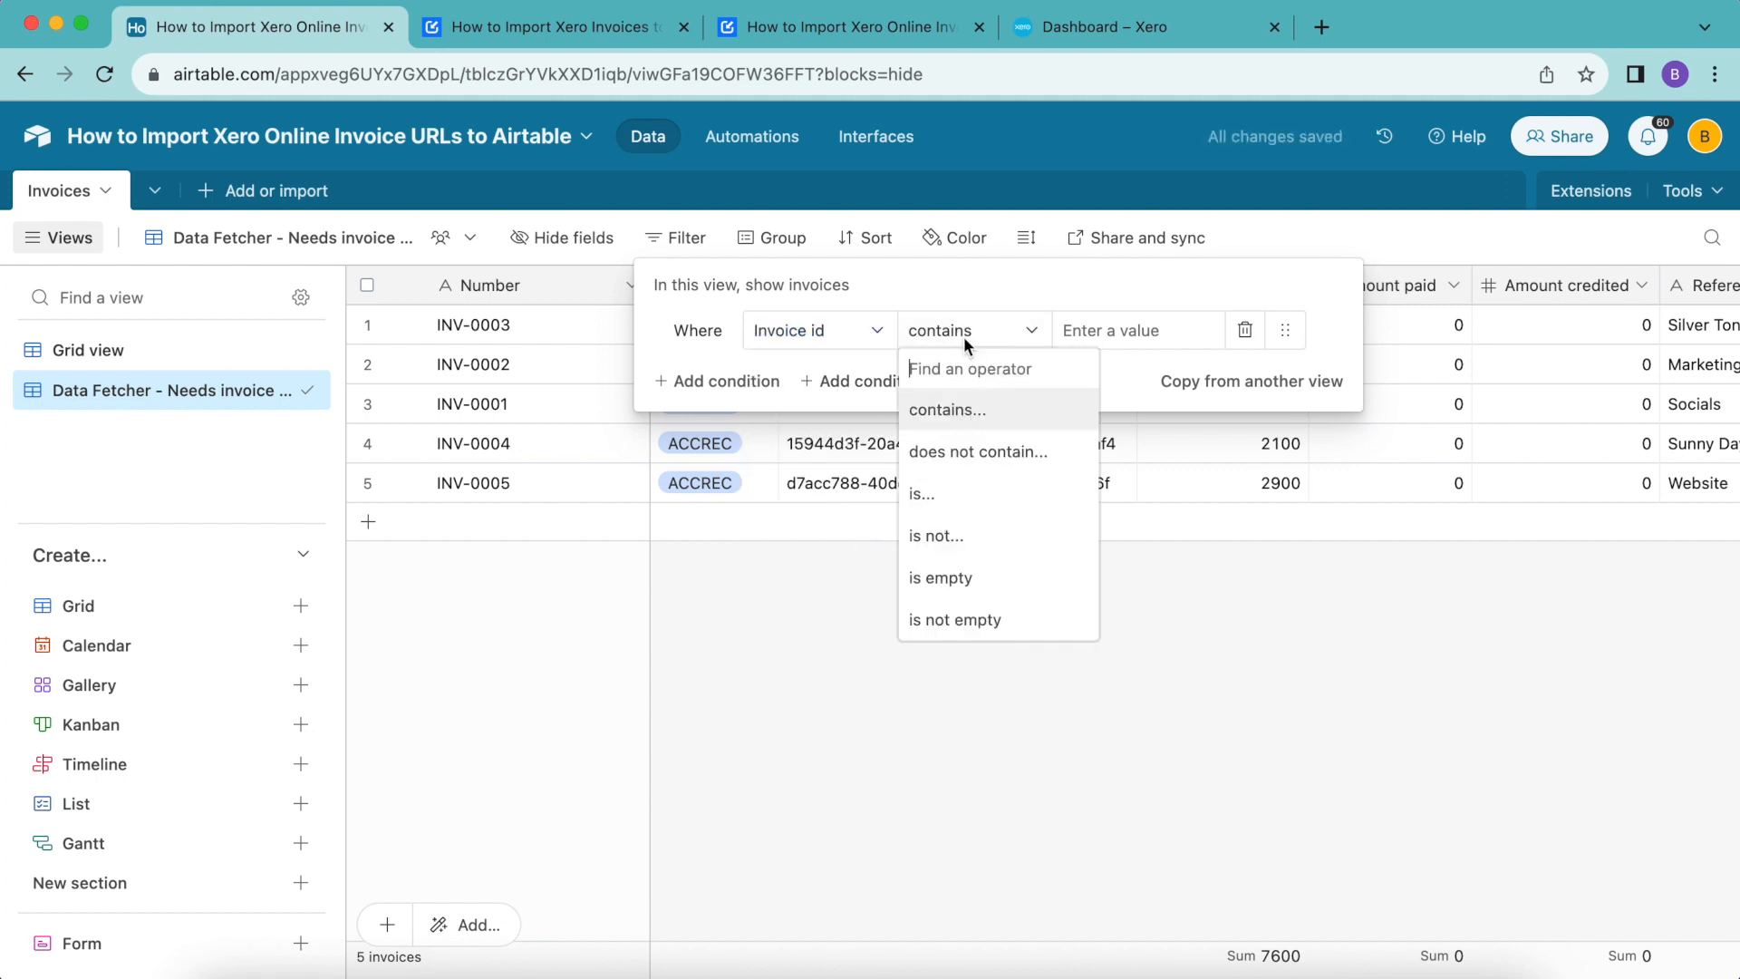
left_click(945, 619)
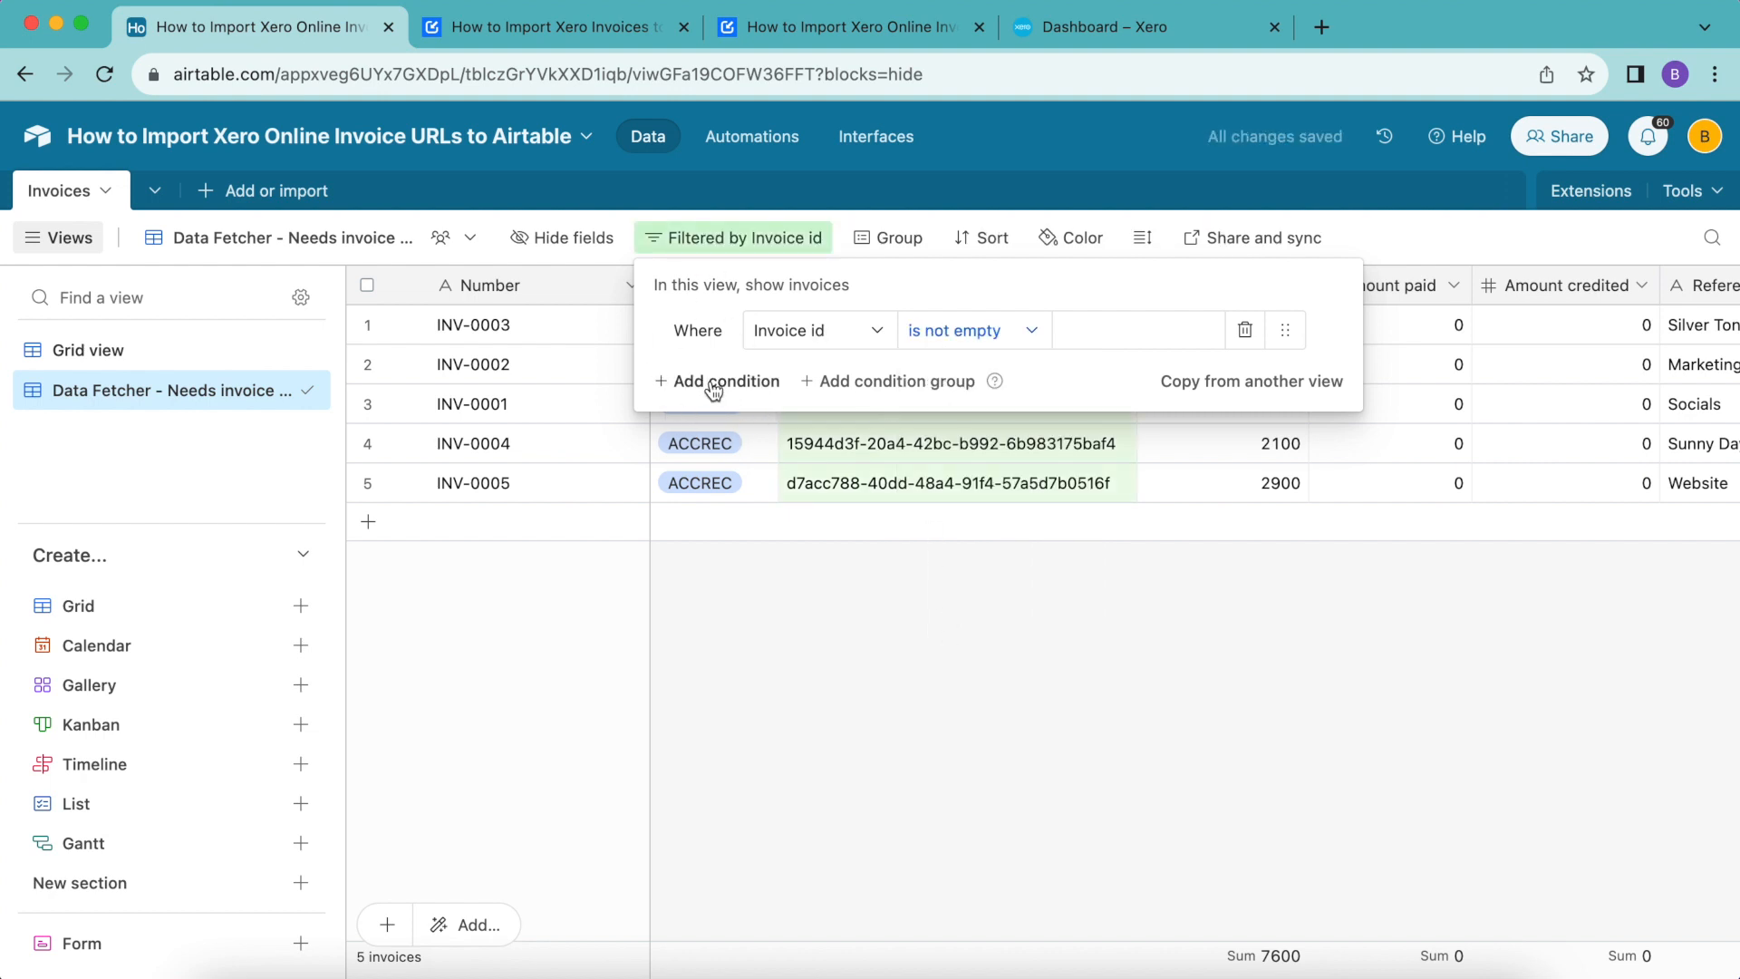
Add a second filter condition requiring Online invoice url to be empty, and close the filter settings.
left_click(714, 381)
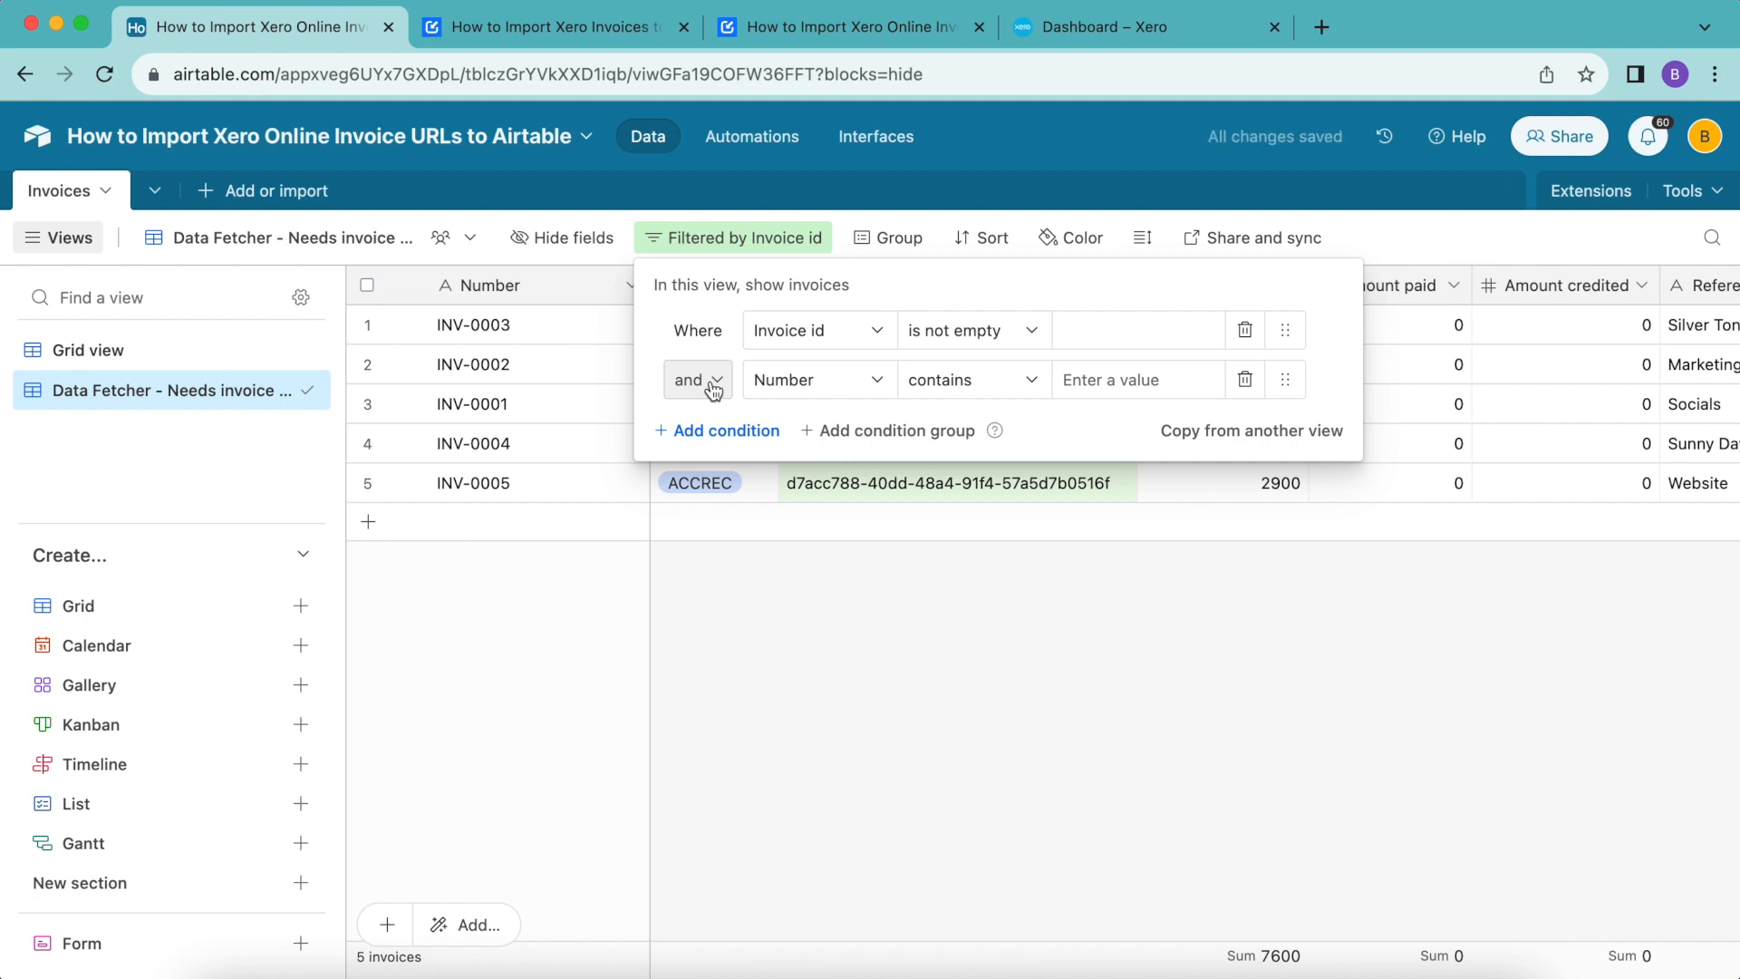
left_click(798, 384)
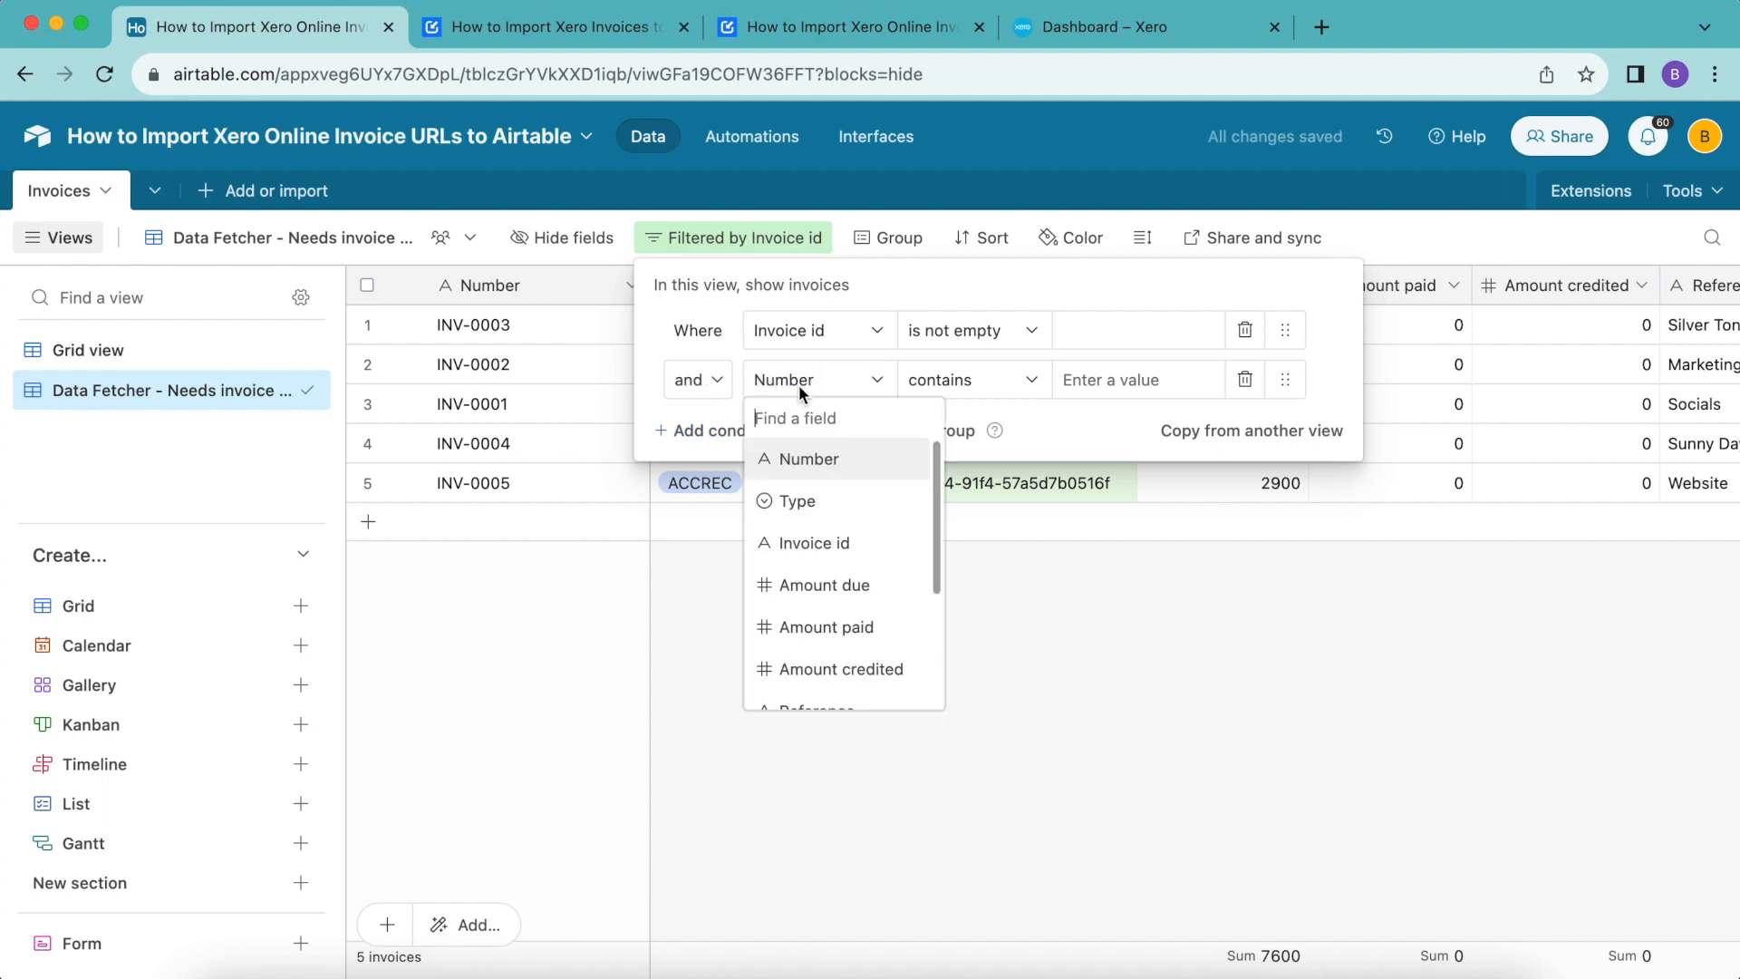
scroll(815, 582, "down", 3)
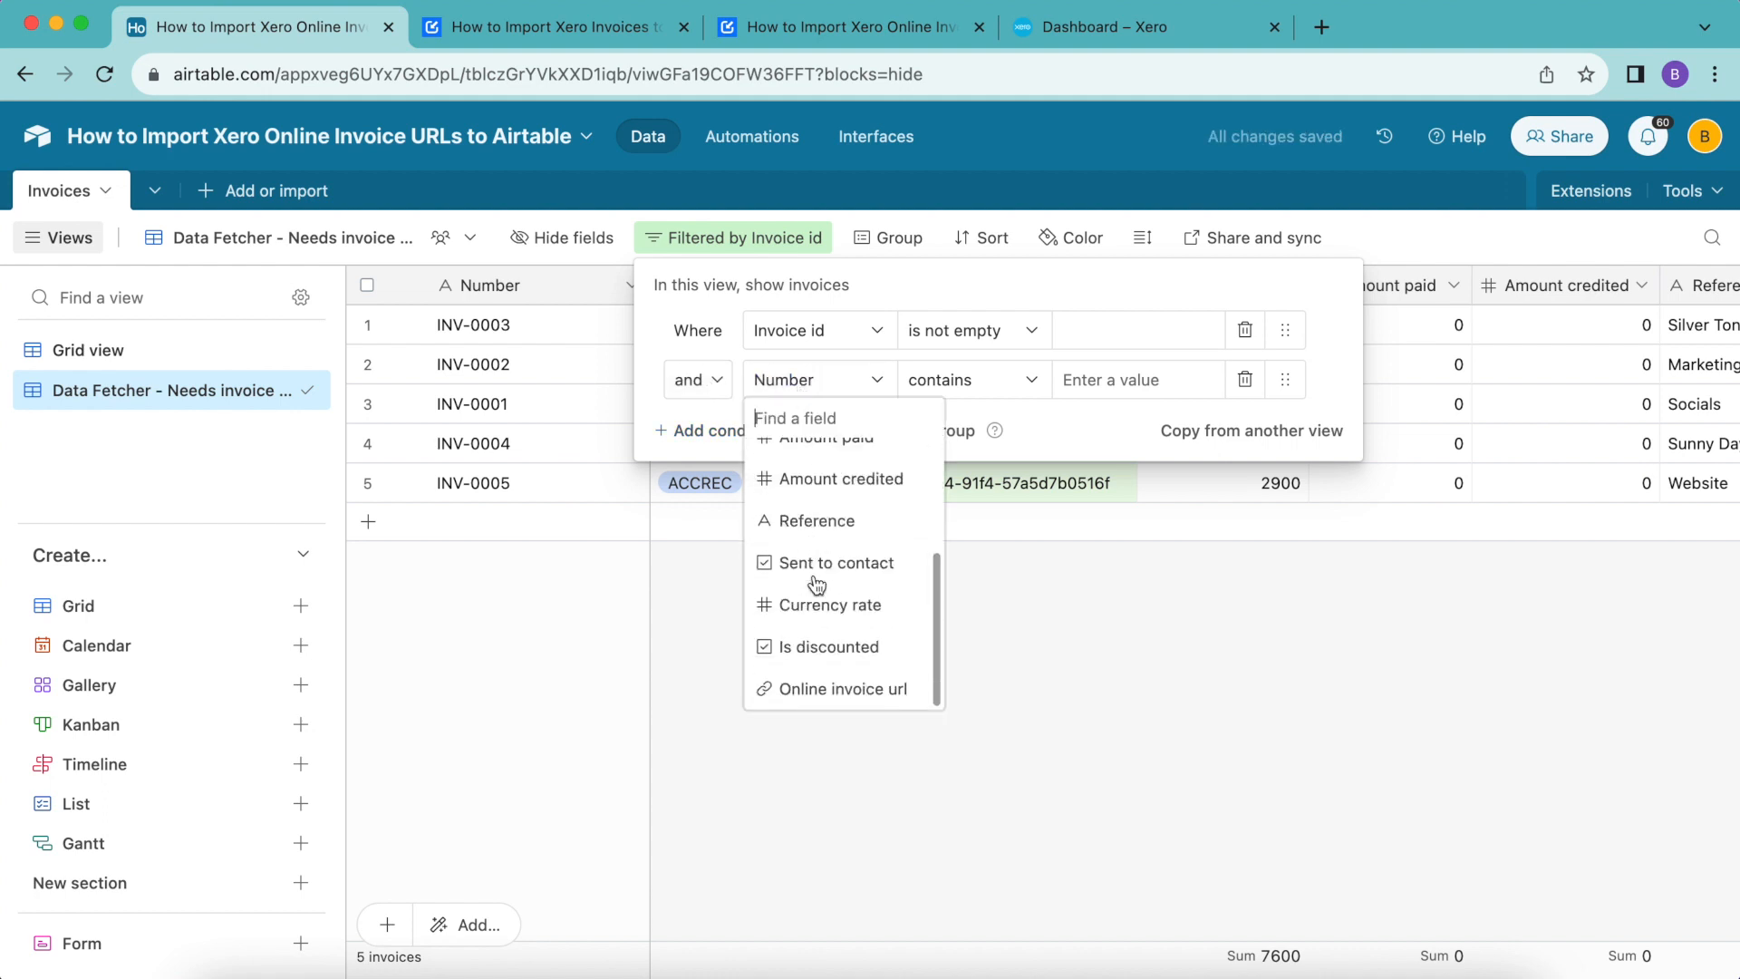
left_click(817, 689)
left_click(1004, 388)
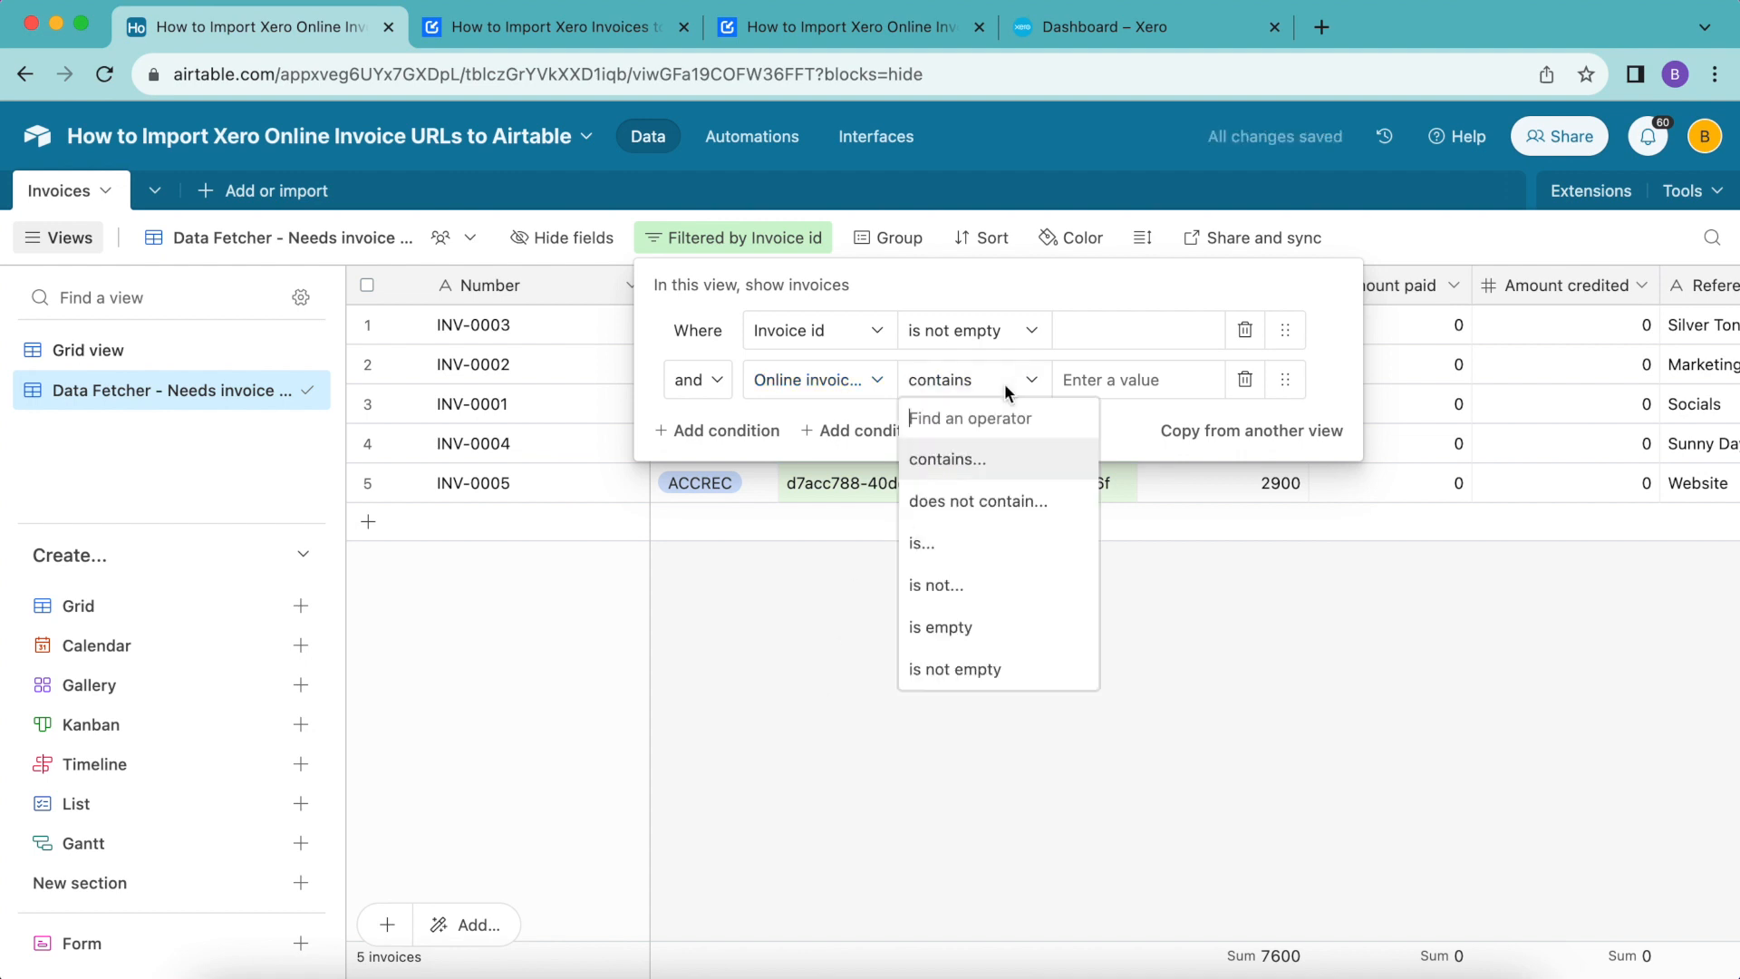
left_click(969, 623)
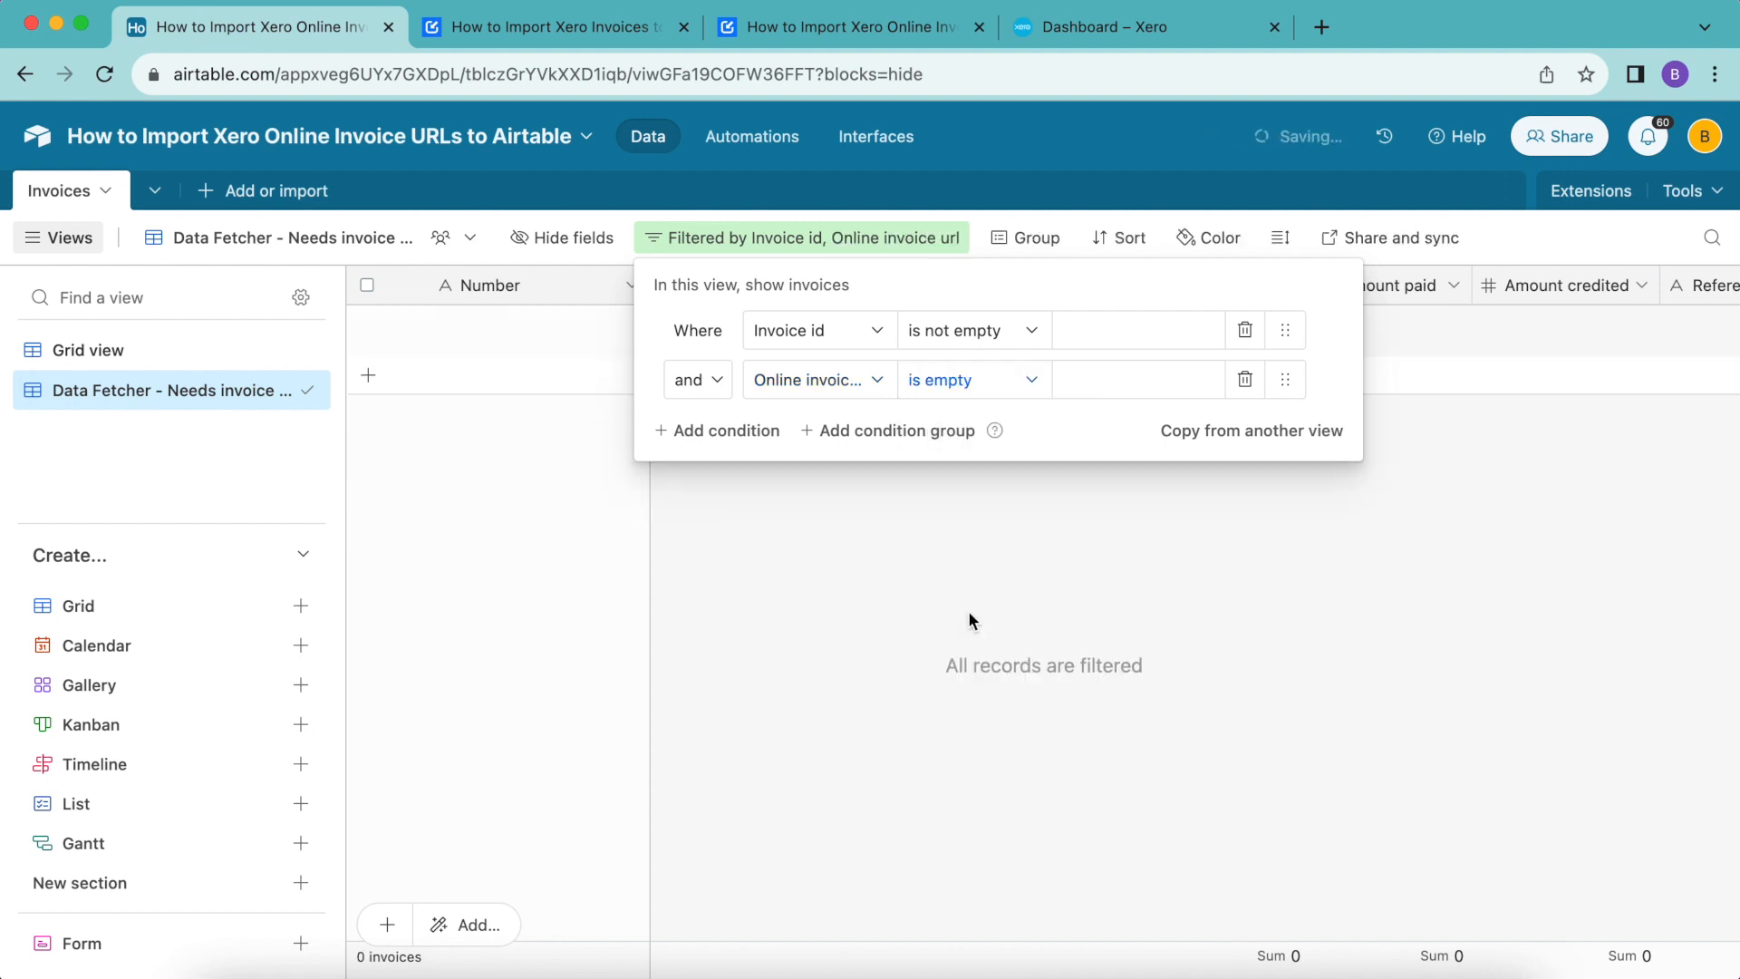
left_click(969, 614)
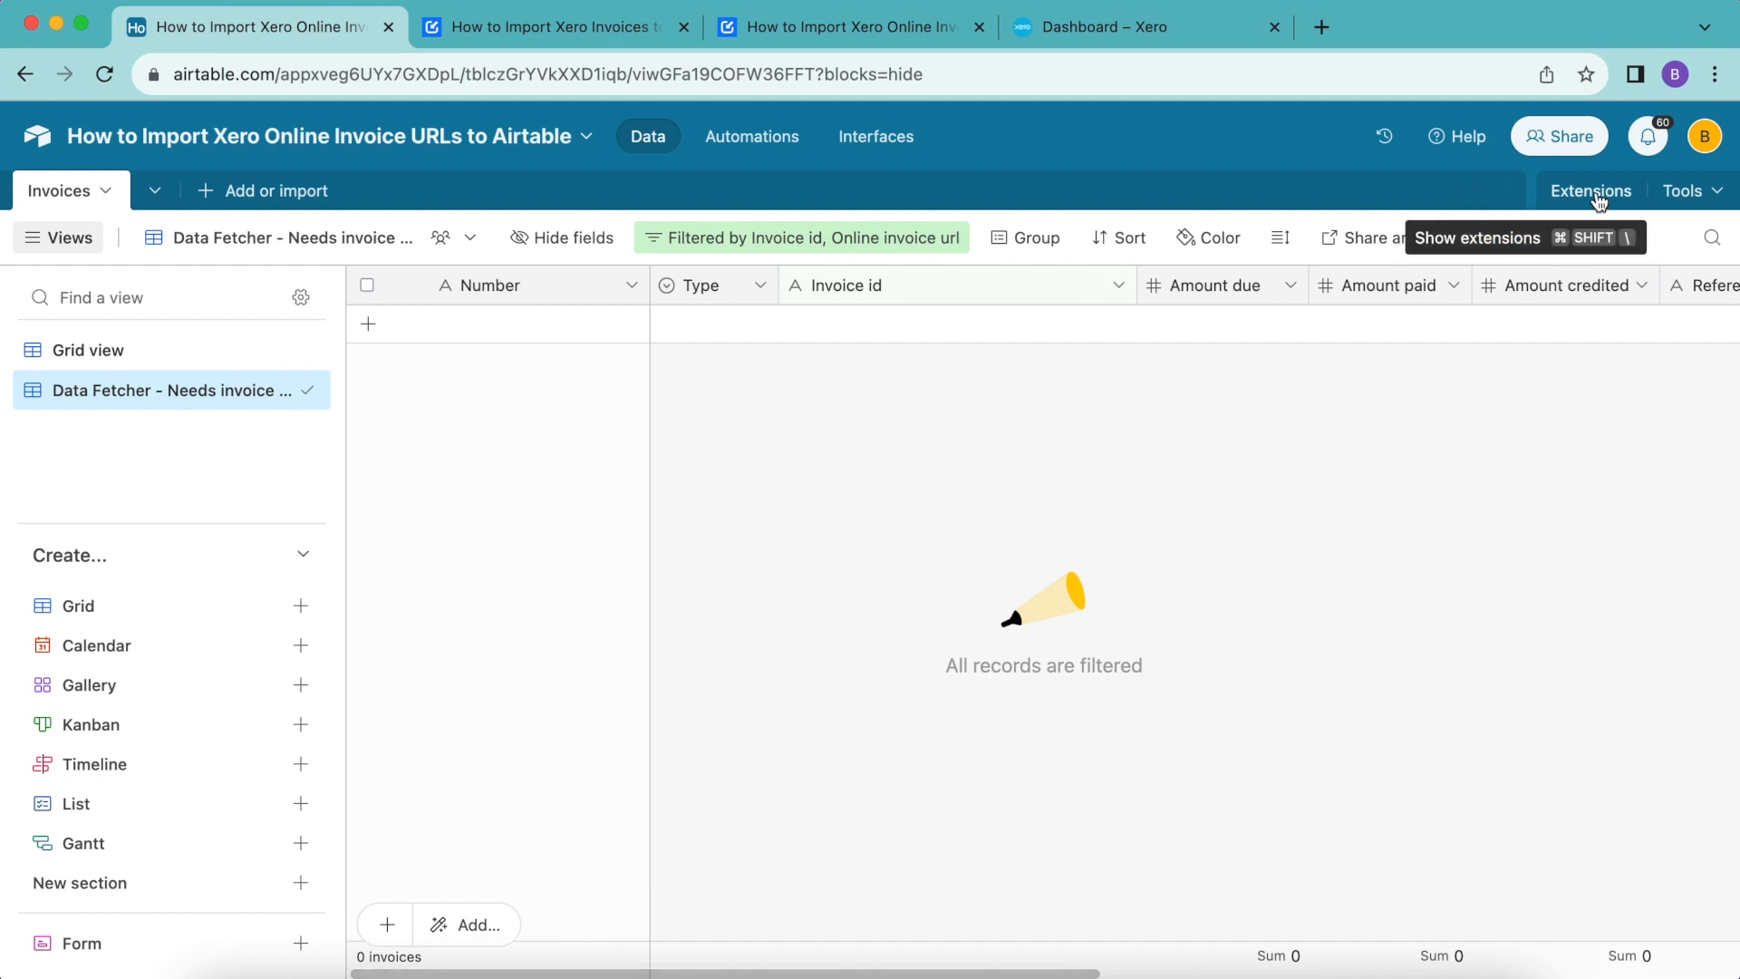
Open the "Fetch Online Xero Invoices" request in Data Fetcher and set its output view to "Data Fetcher - Needs invoice URL".
left_click(1564, 194)
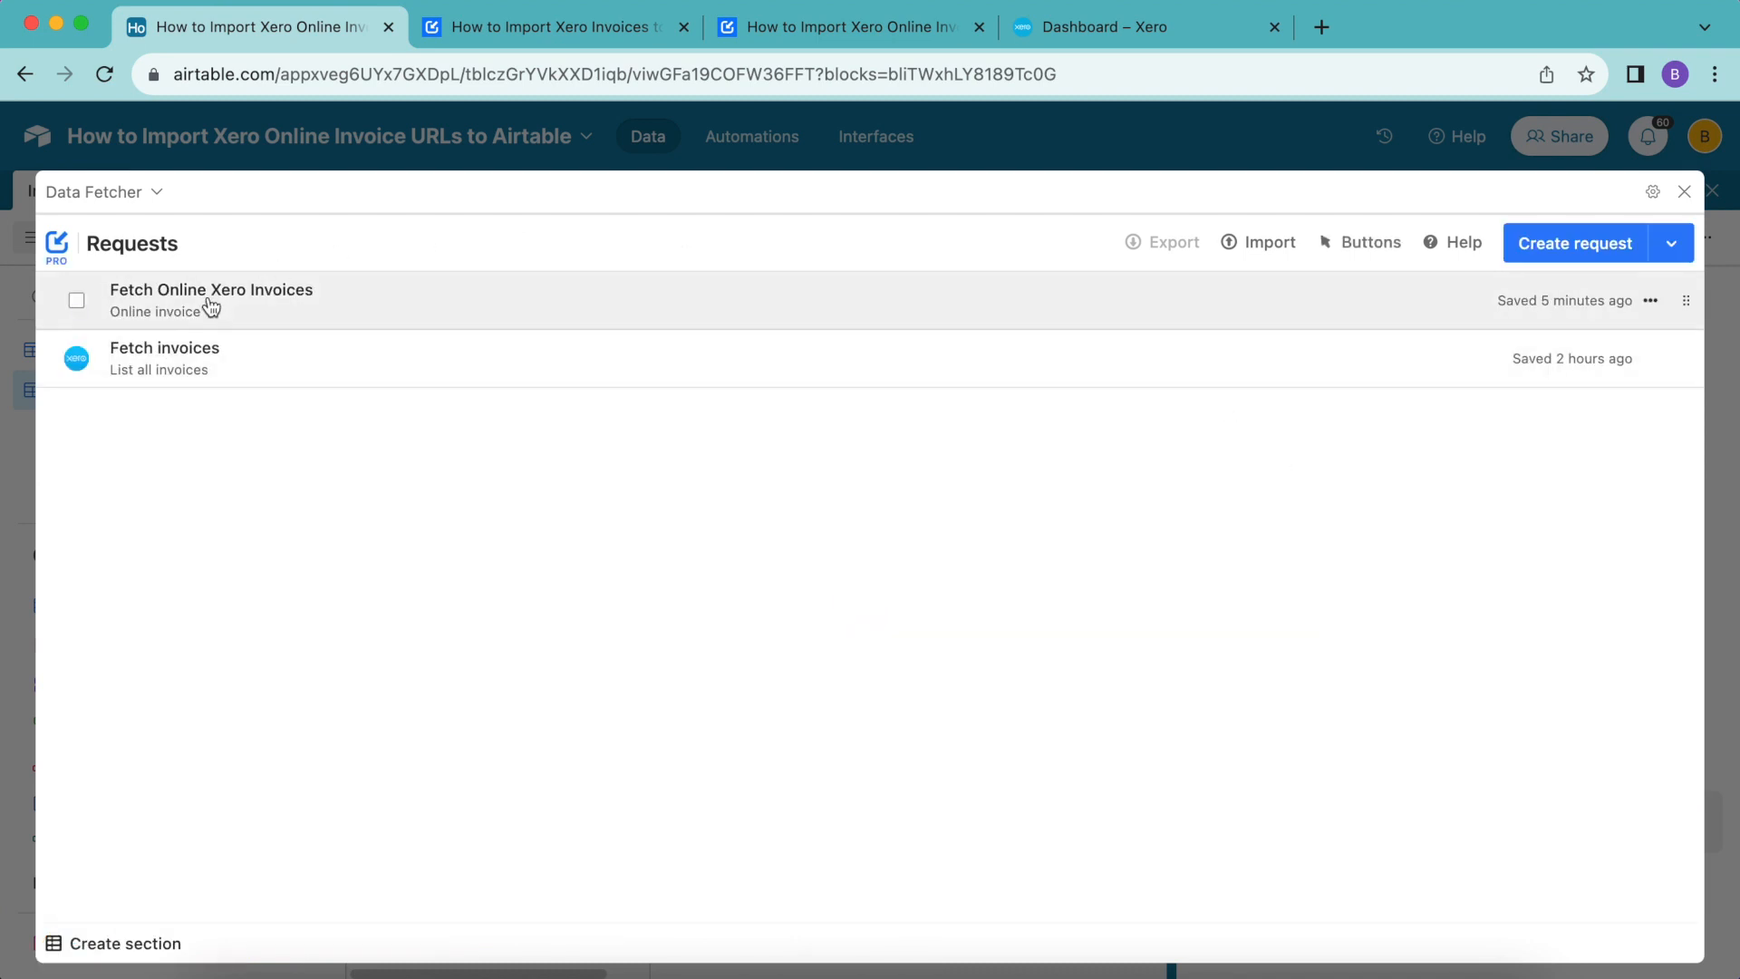
left_click(290, 309)
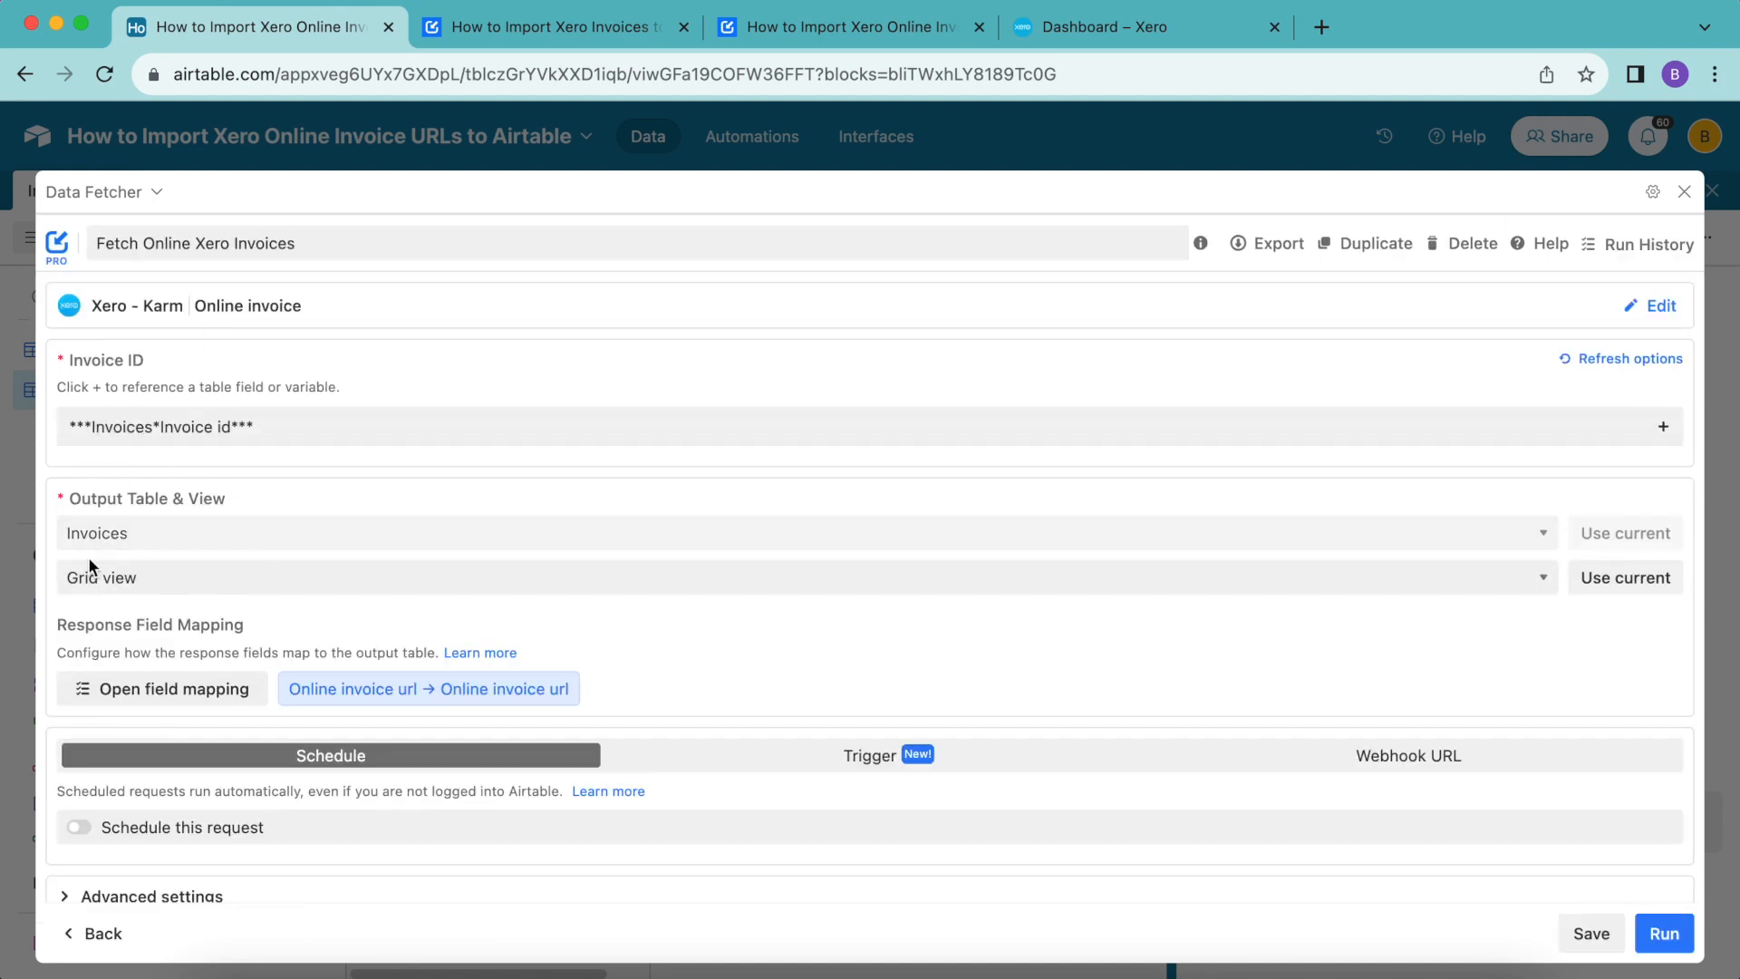
left_click(122, 588)
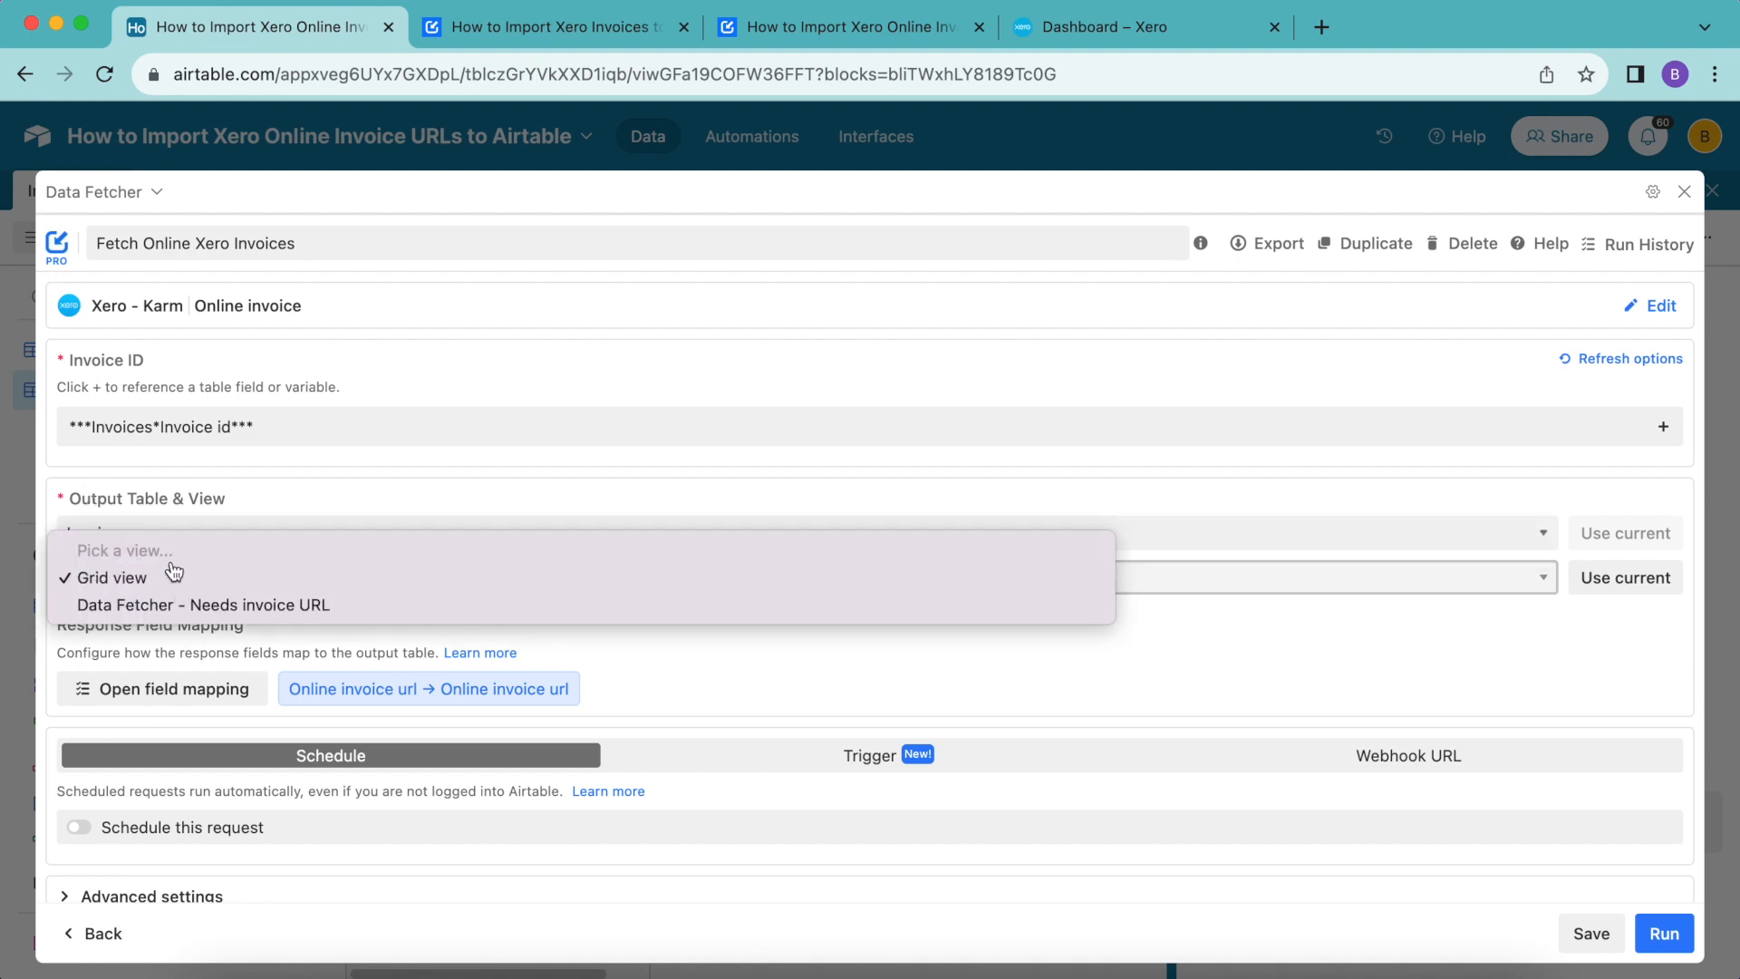
left_click(164, 605)
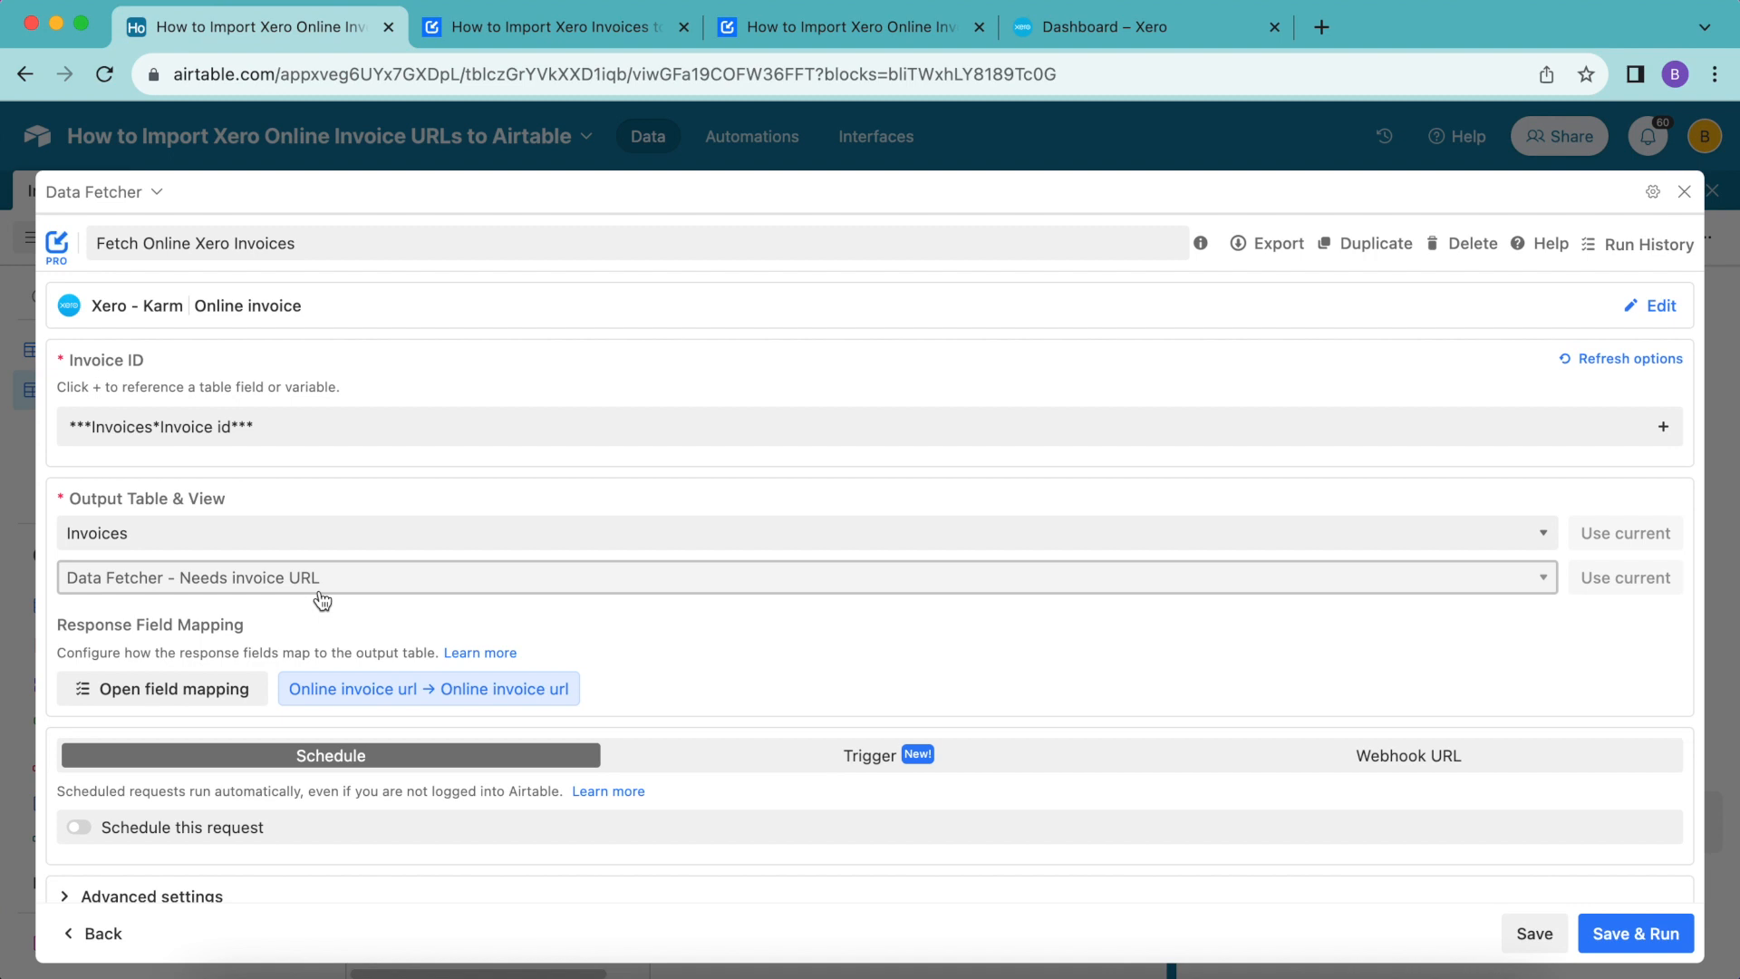
In the request's advanced settings, set the Run on Multiple Records view to "Data Fetcher - Needs invoice URL".
scroll(323, 600, "down", 1)
left_click(145, 875)
scroll(140, 879, "down", 4)
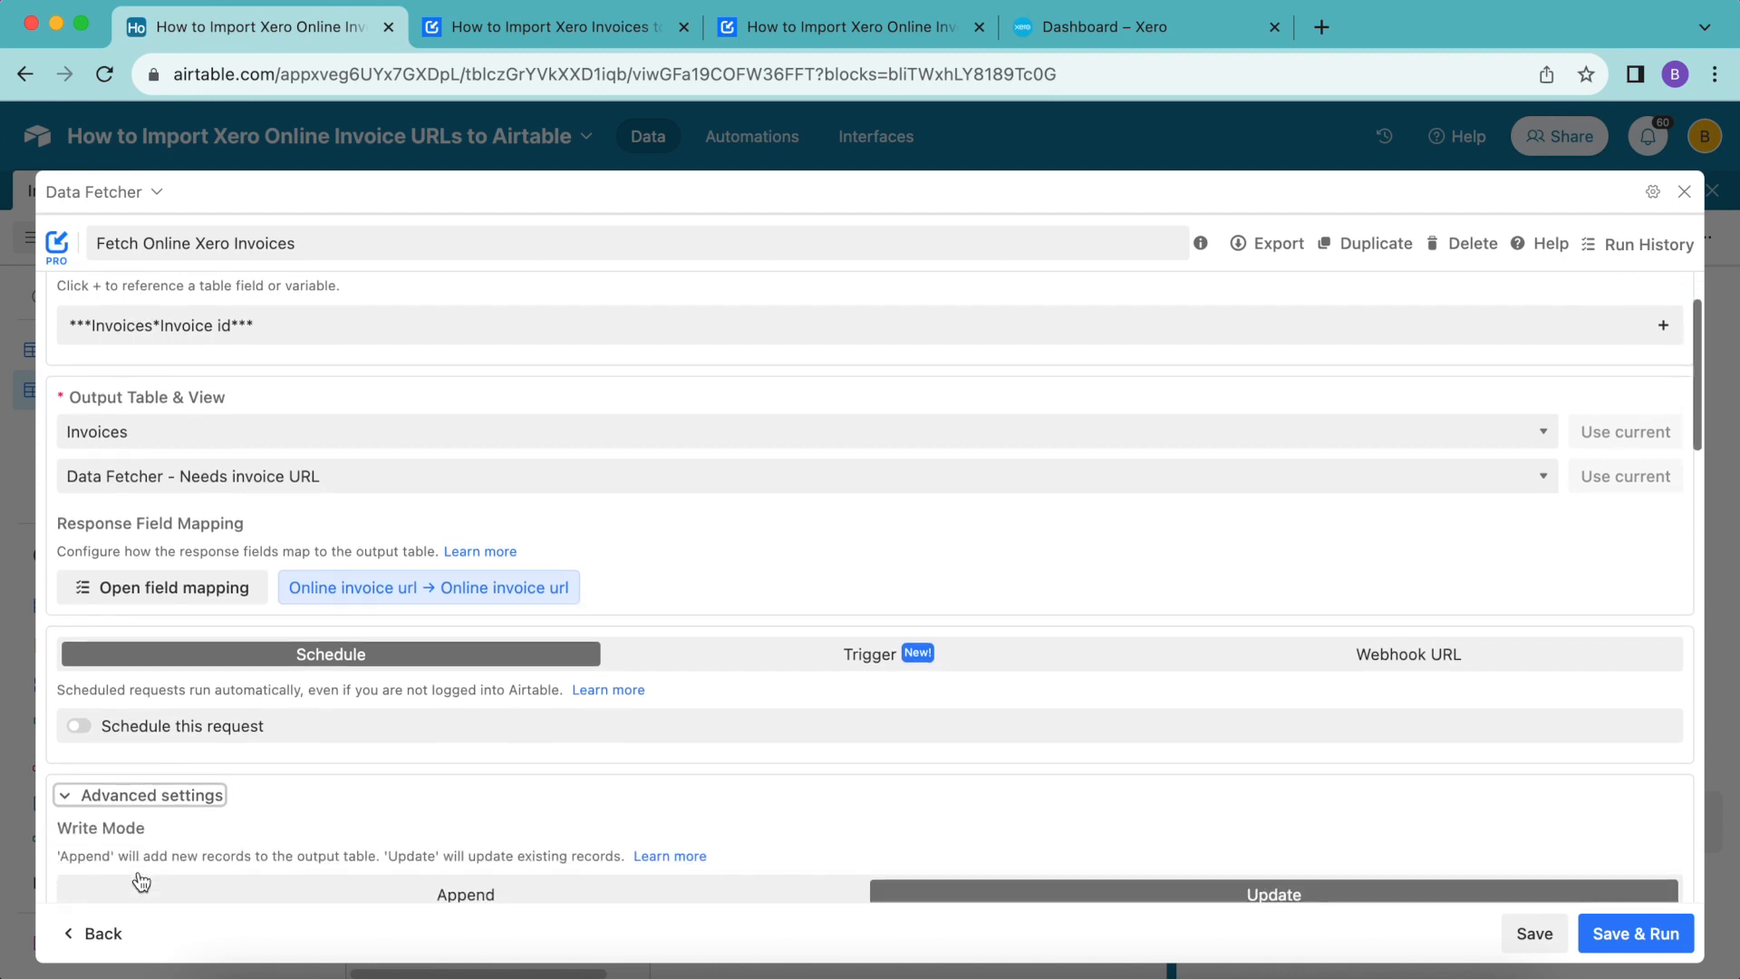
scroll(140, 879, "down", 5)
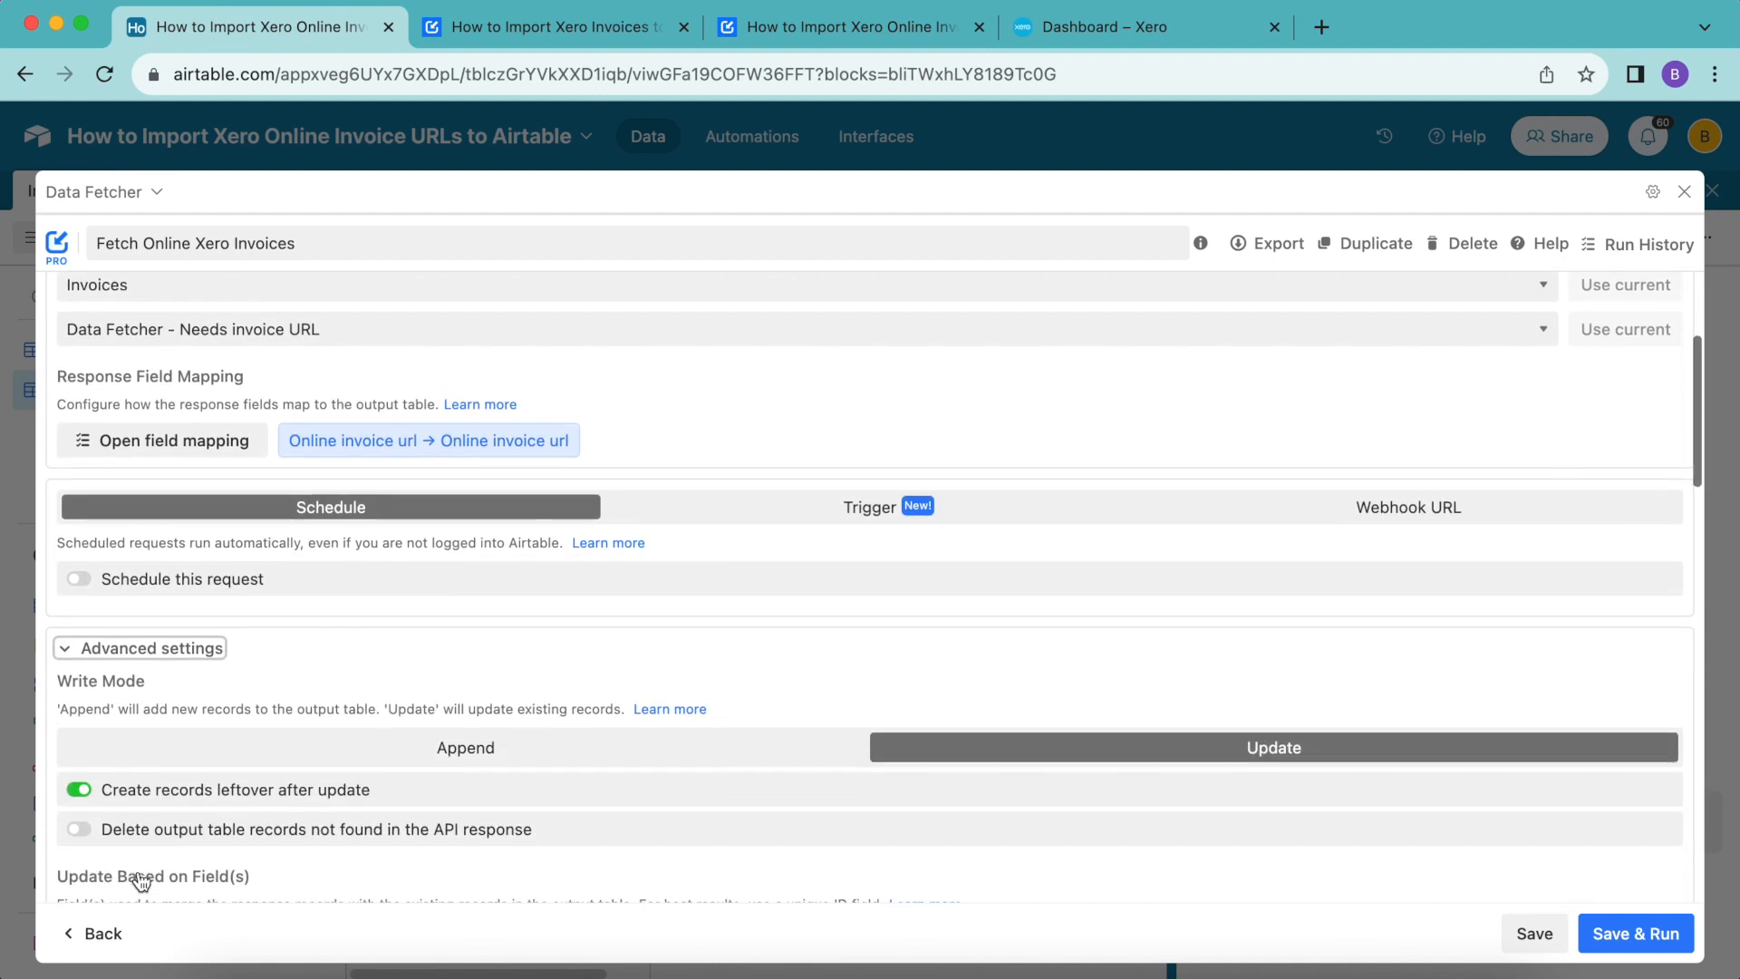
scroll(140, 879, "down", 6)
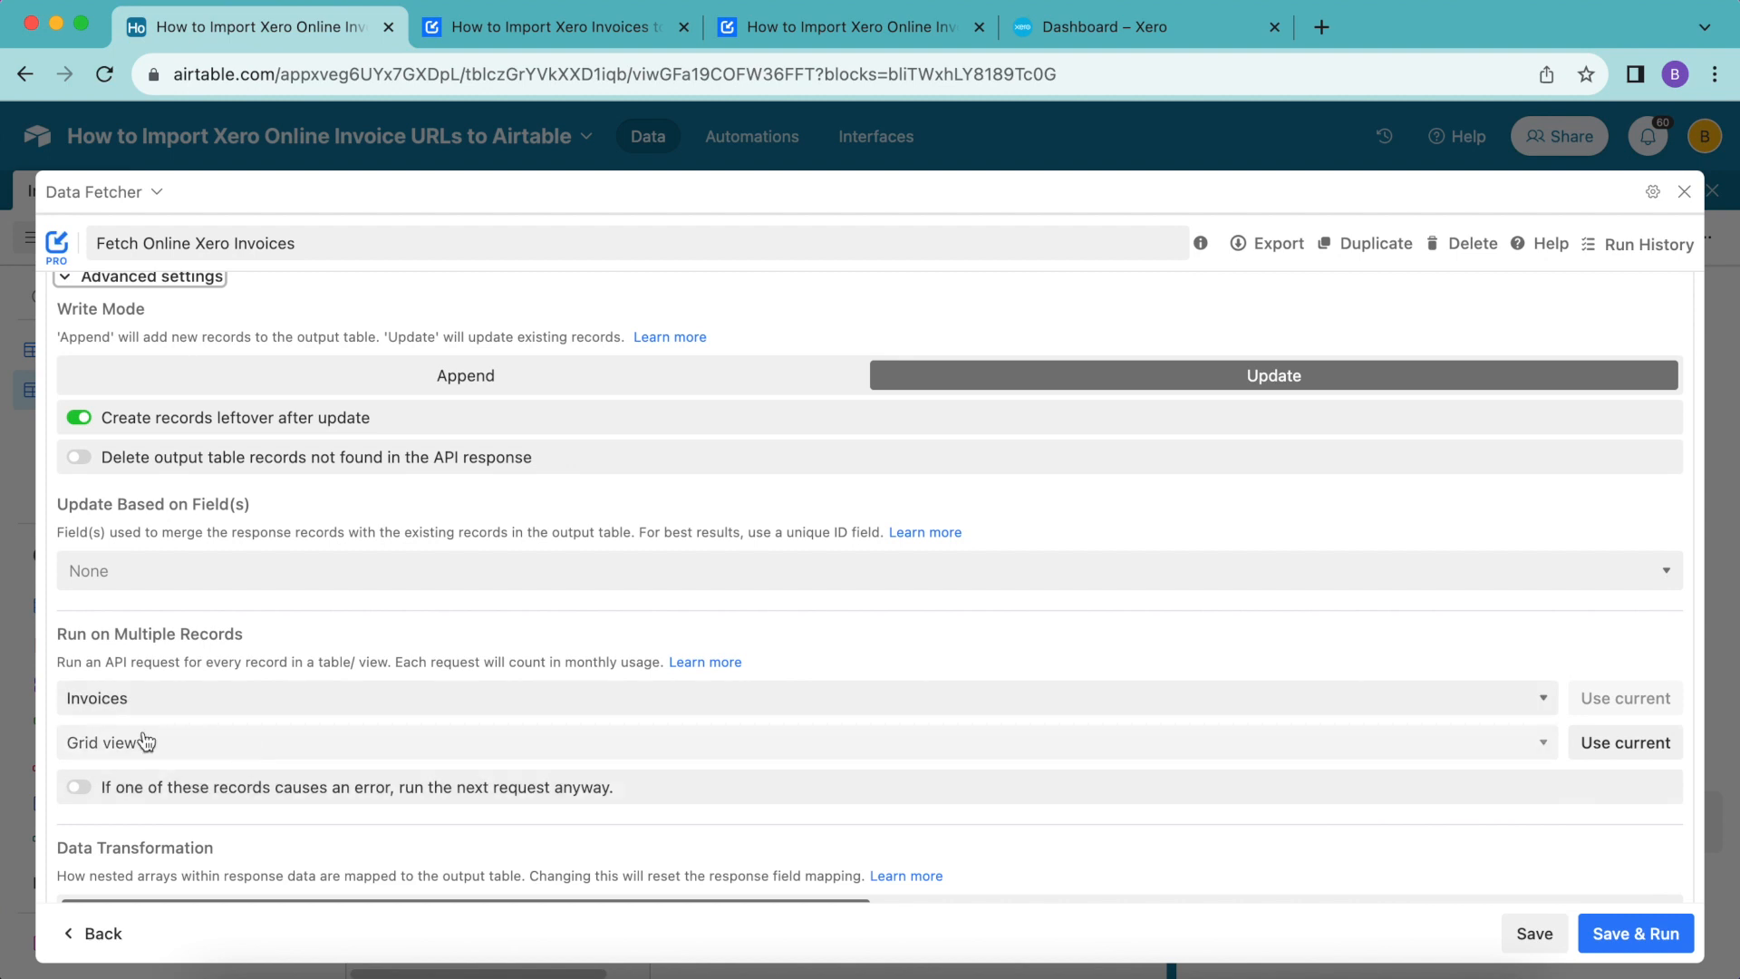
left_click(289, 754)
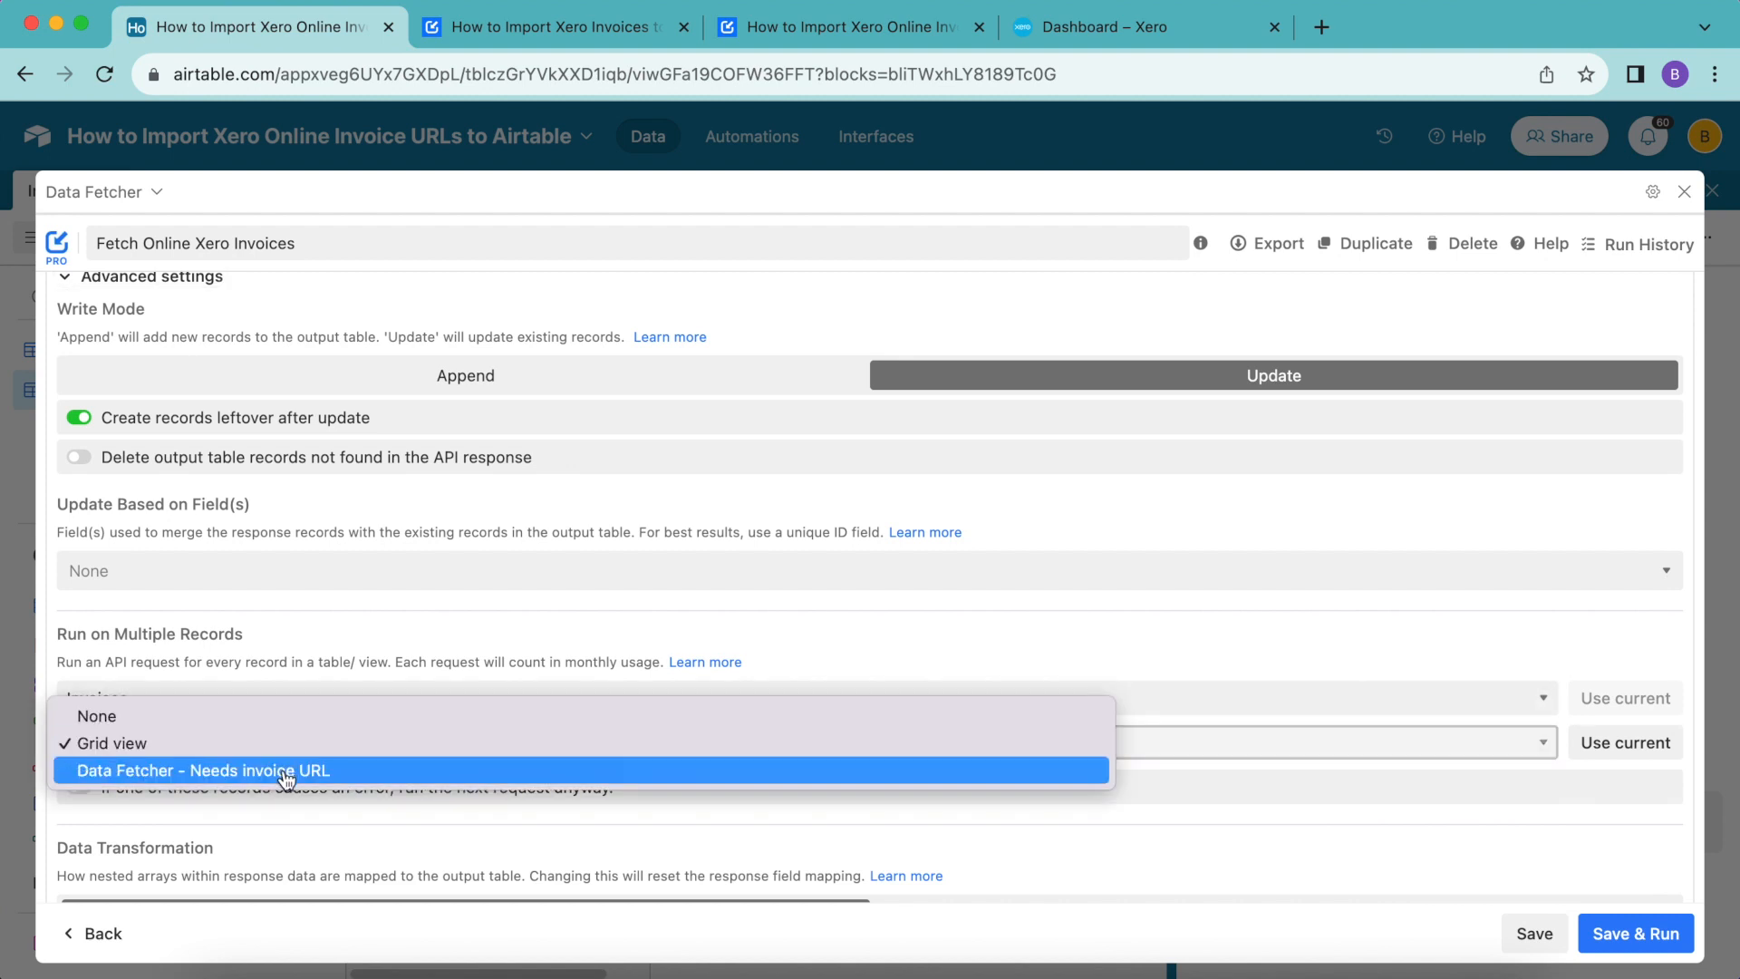
left_click(288, 770)
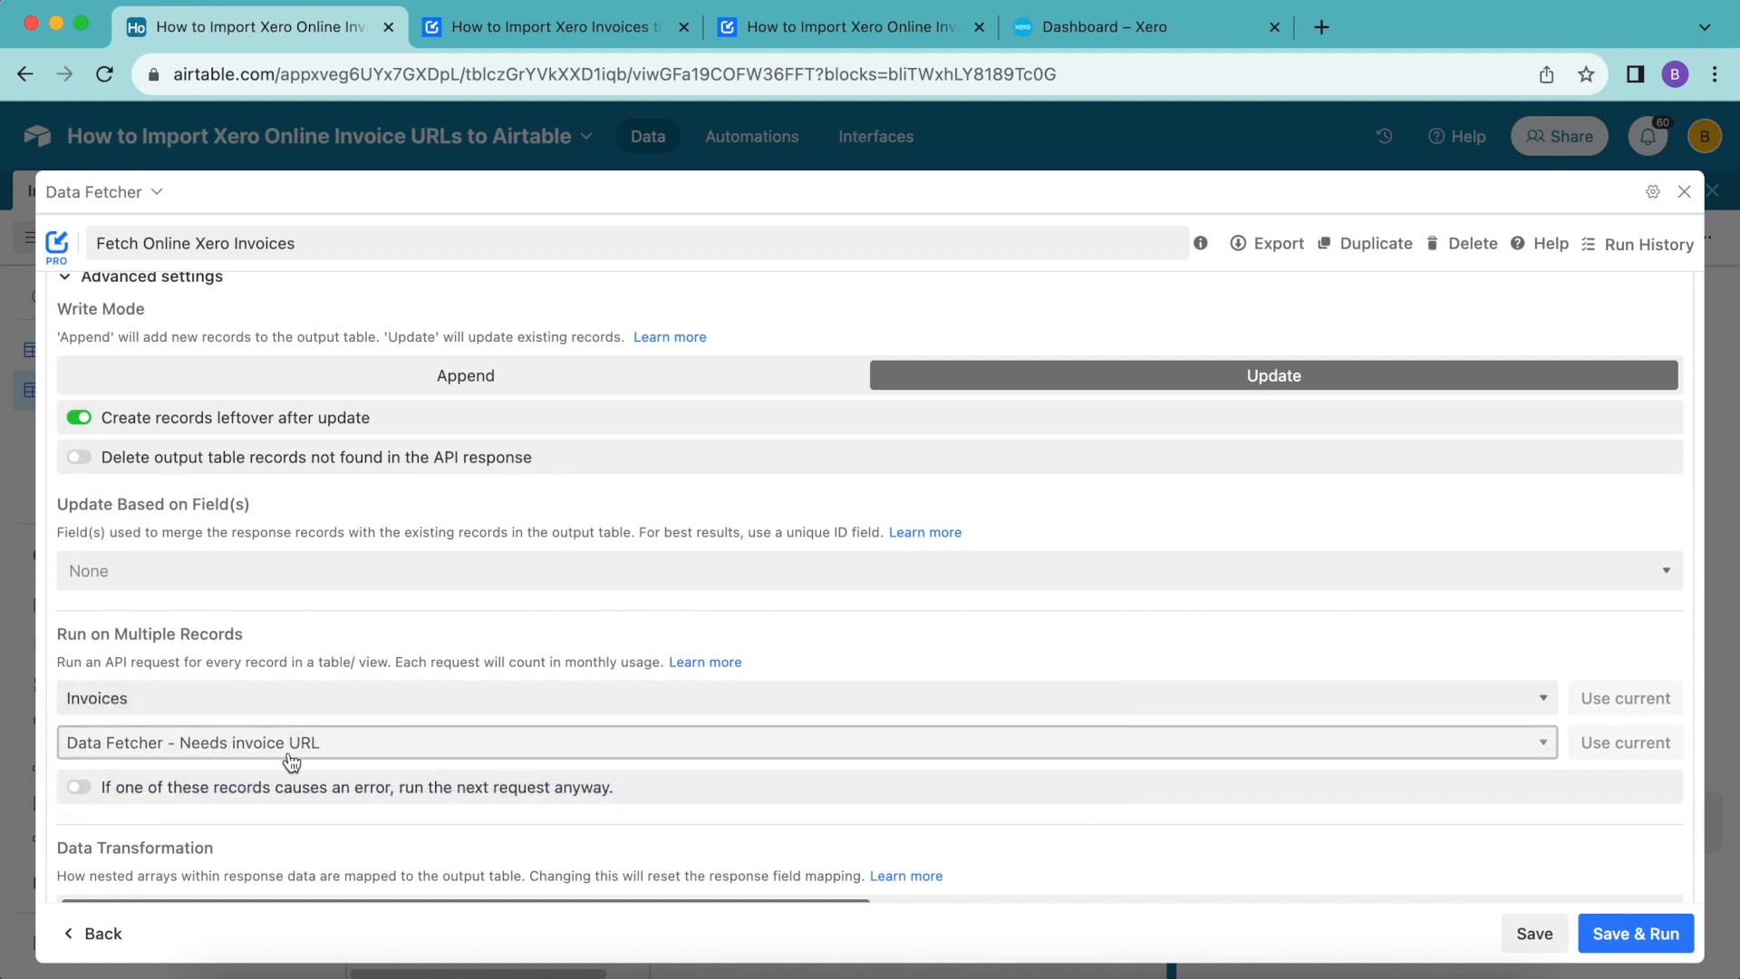
Save the request and return from the extension to the first columns of the Invoices table's Grid view.
scroll(290, 762, "down", 3)
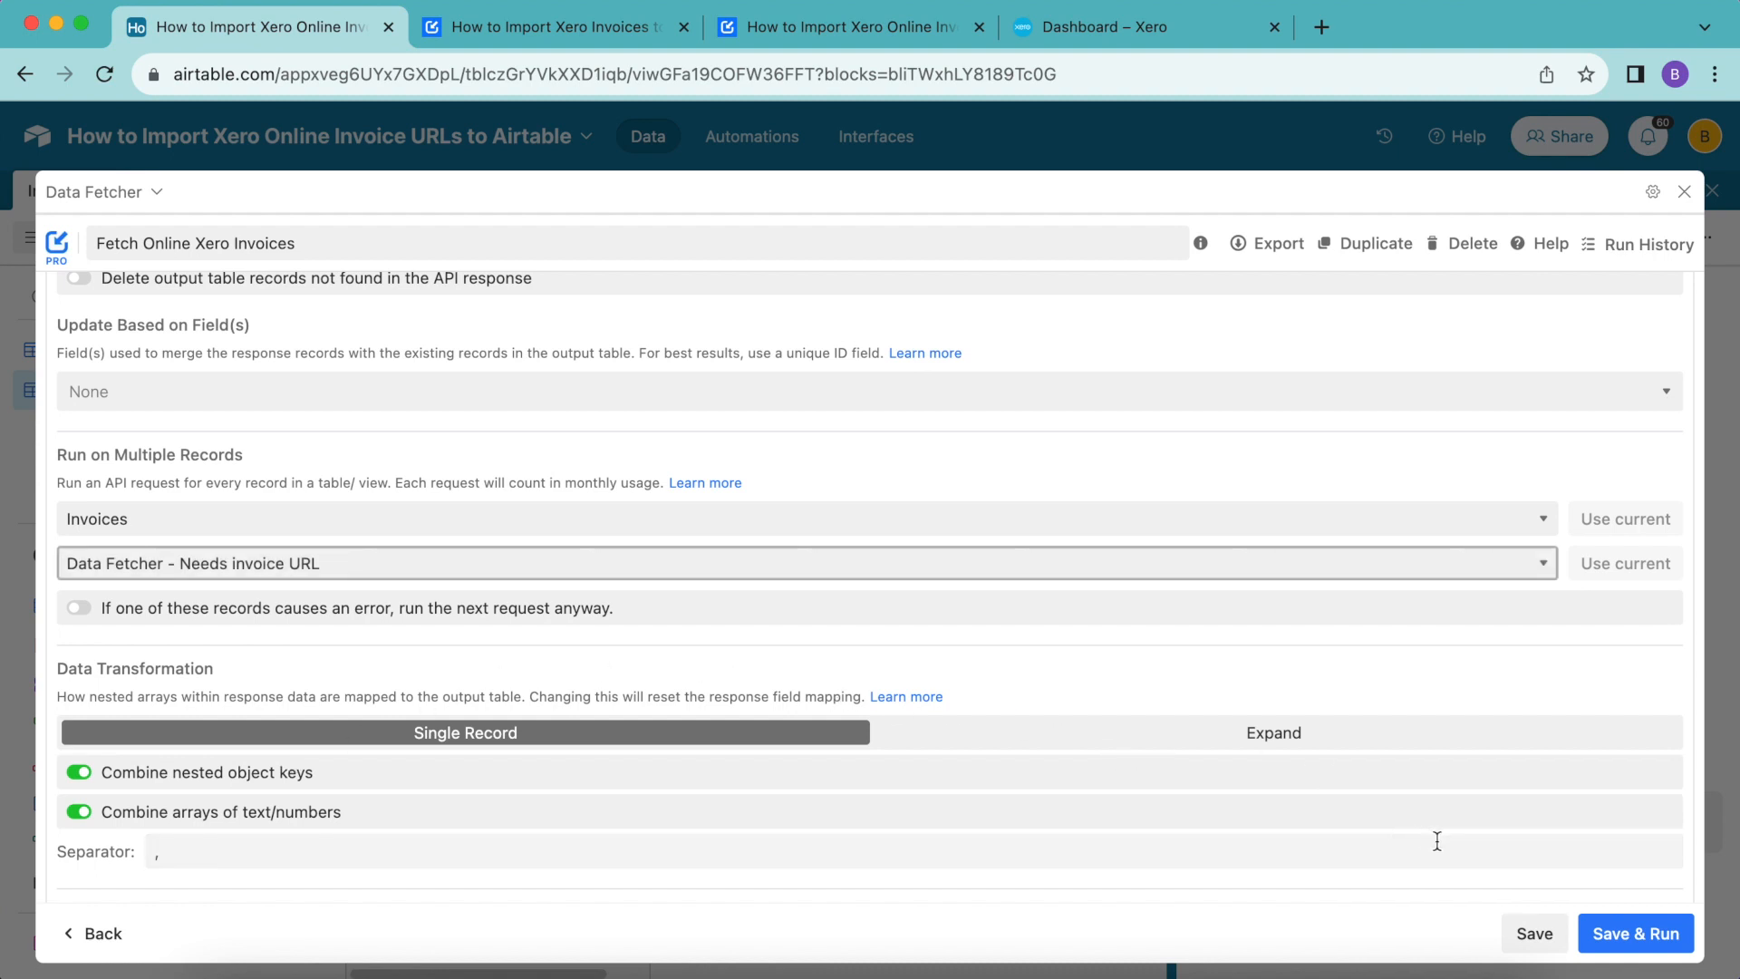
left_click(1534, 934)
left_click(1684, 192)
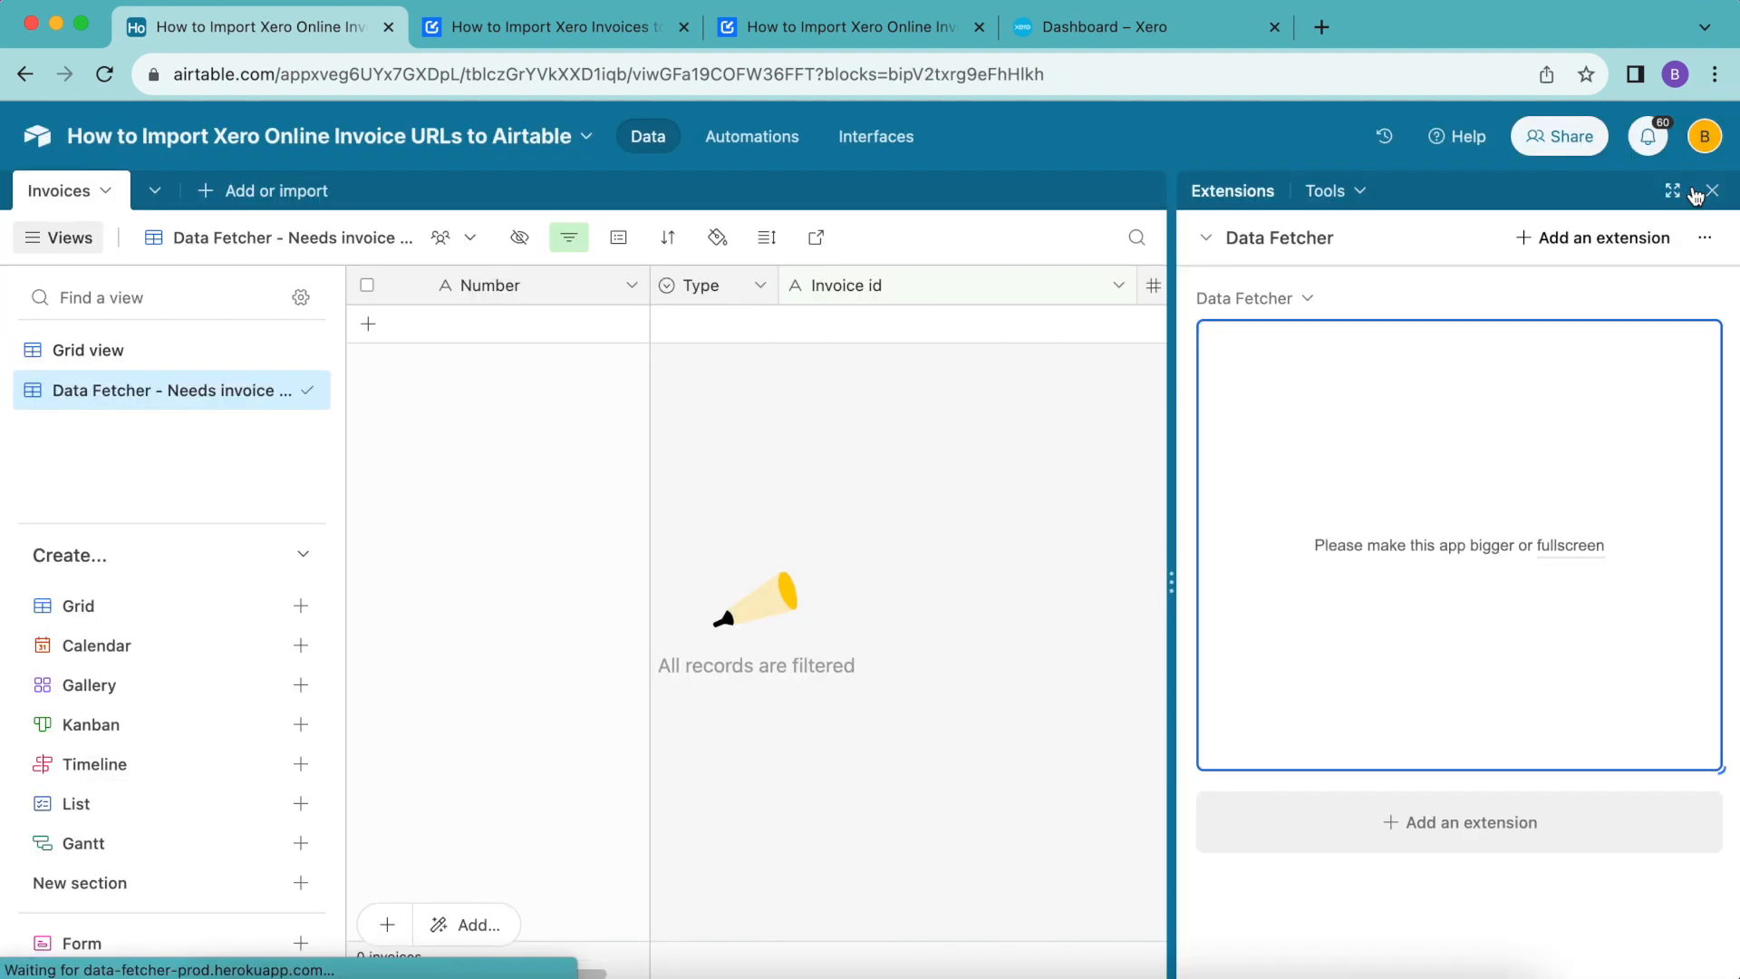
left_click(1711, 191)
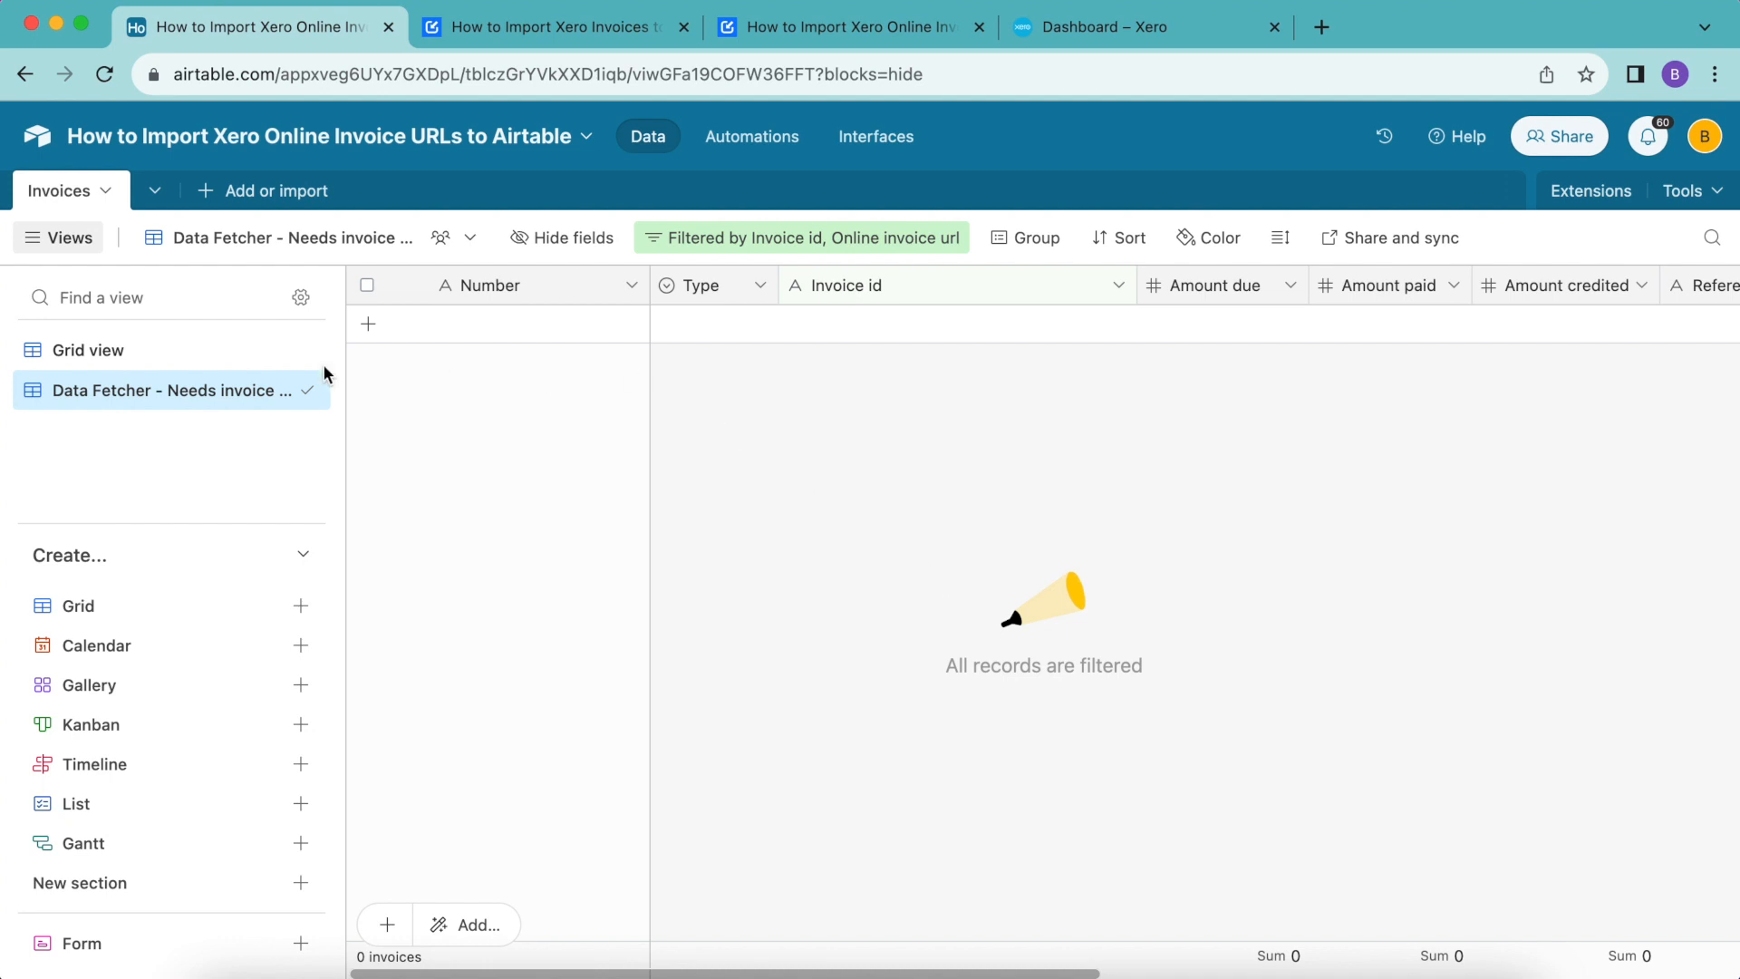
left_click(170, 352)
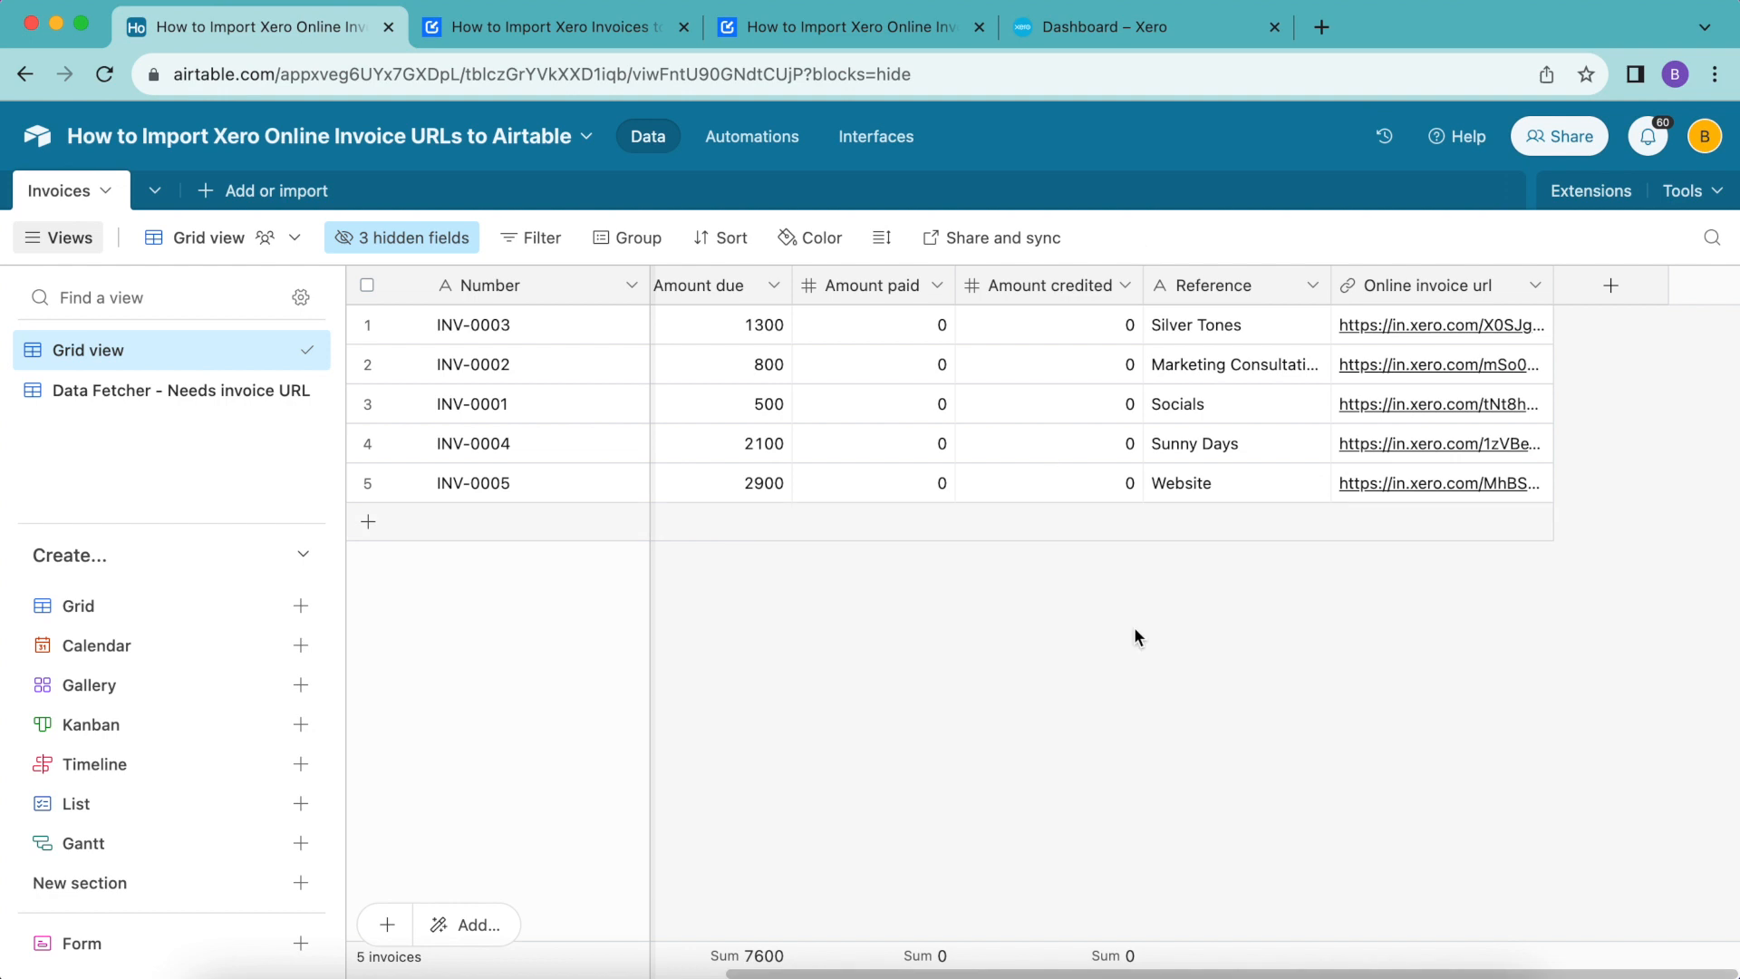
scroll(869, 659, "left", 5)
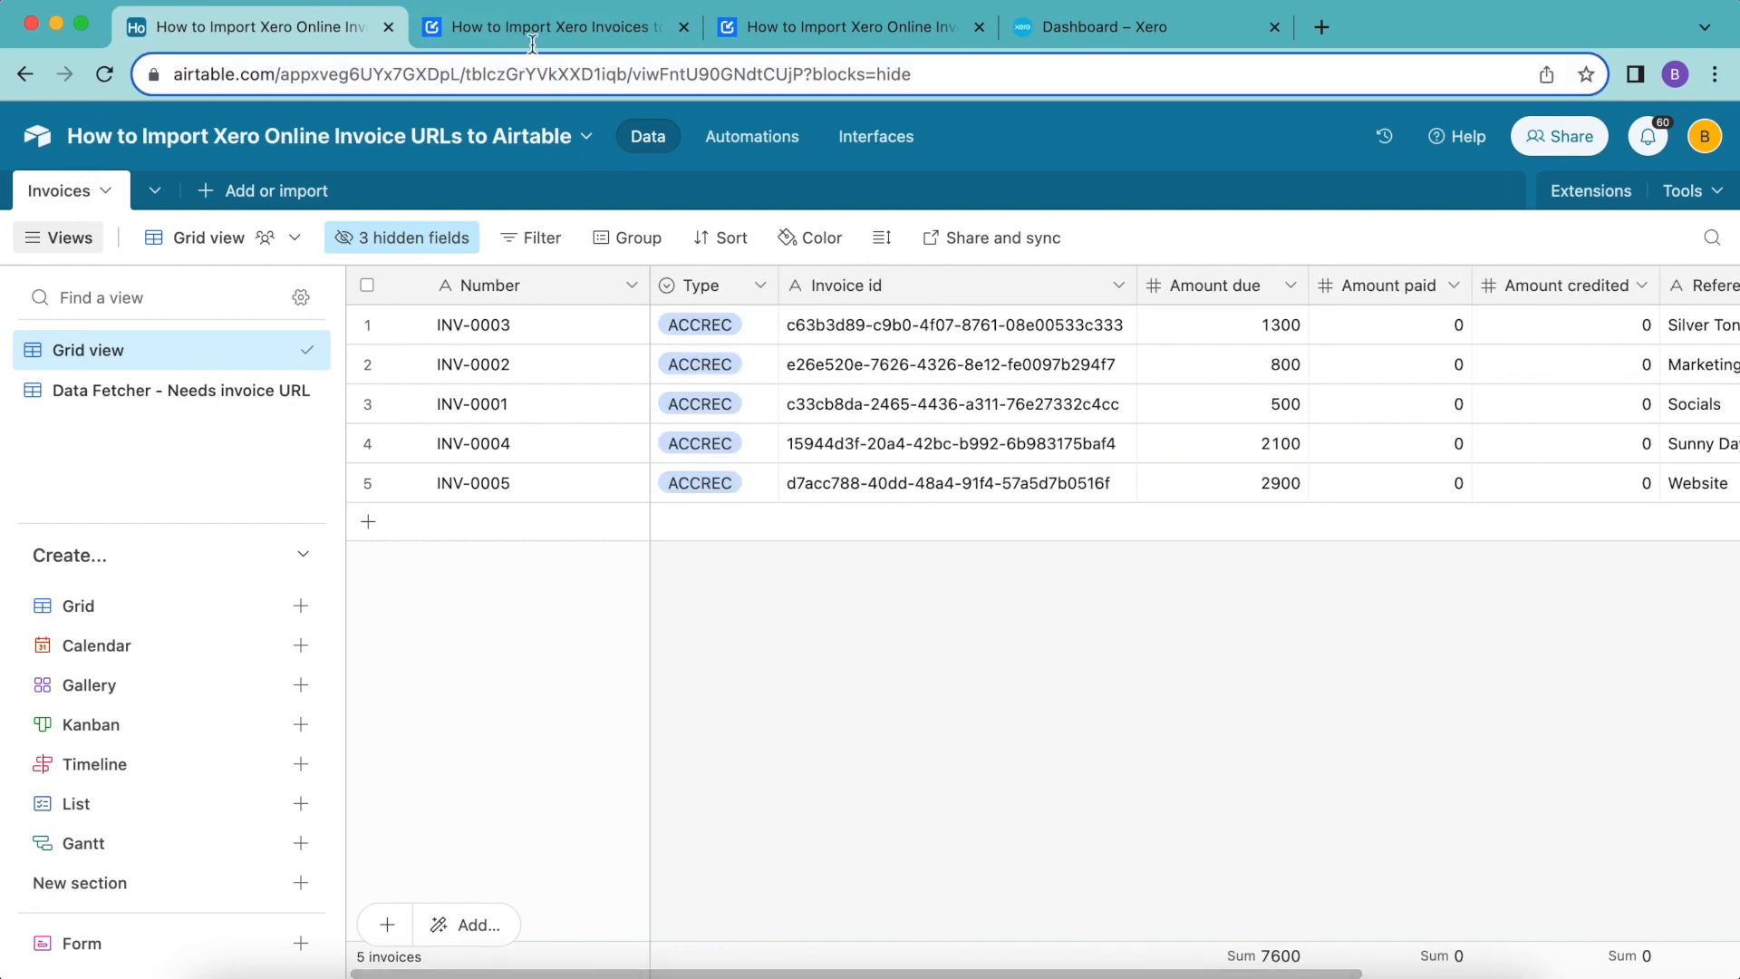
Look over the Xero online invoice URLs article and its linked guide to importing Xero invoices, and return to the Airtable base.
left_click(879, 25)
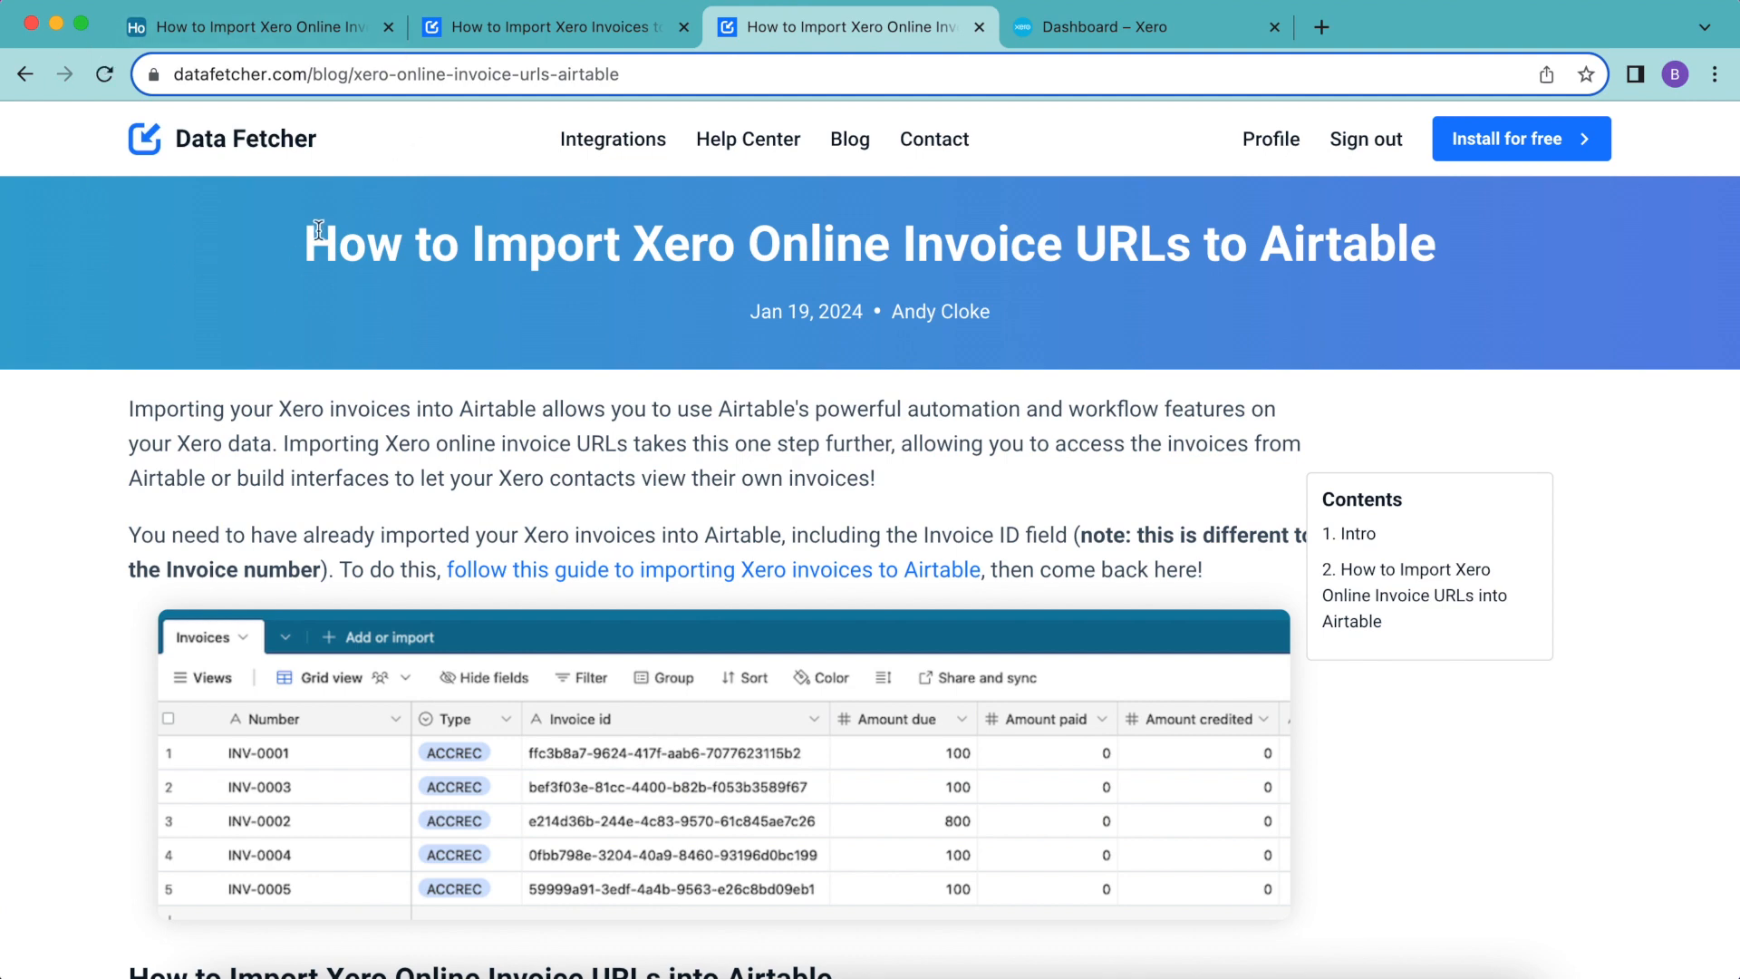
scroll(319, 230, "down", 6)
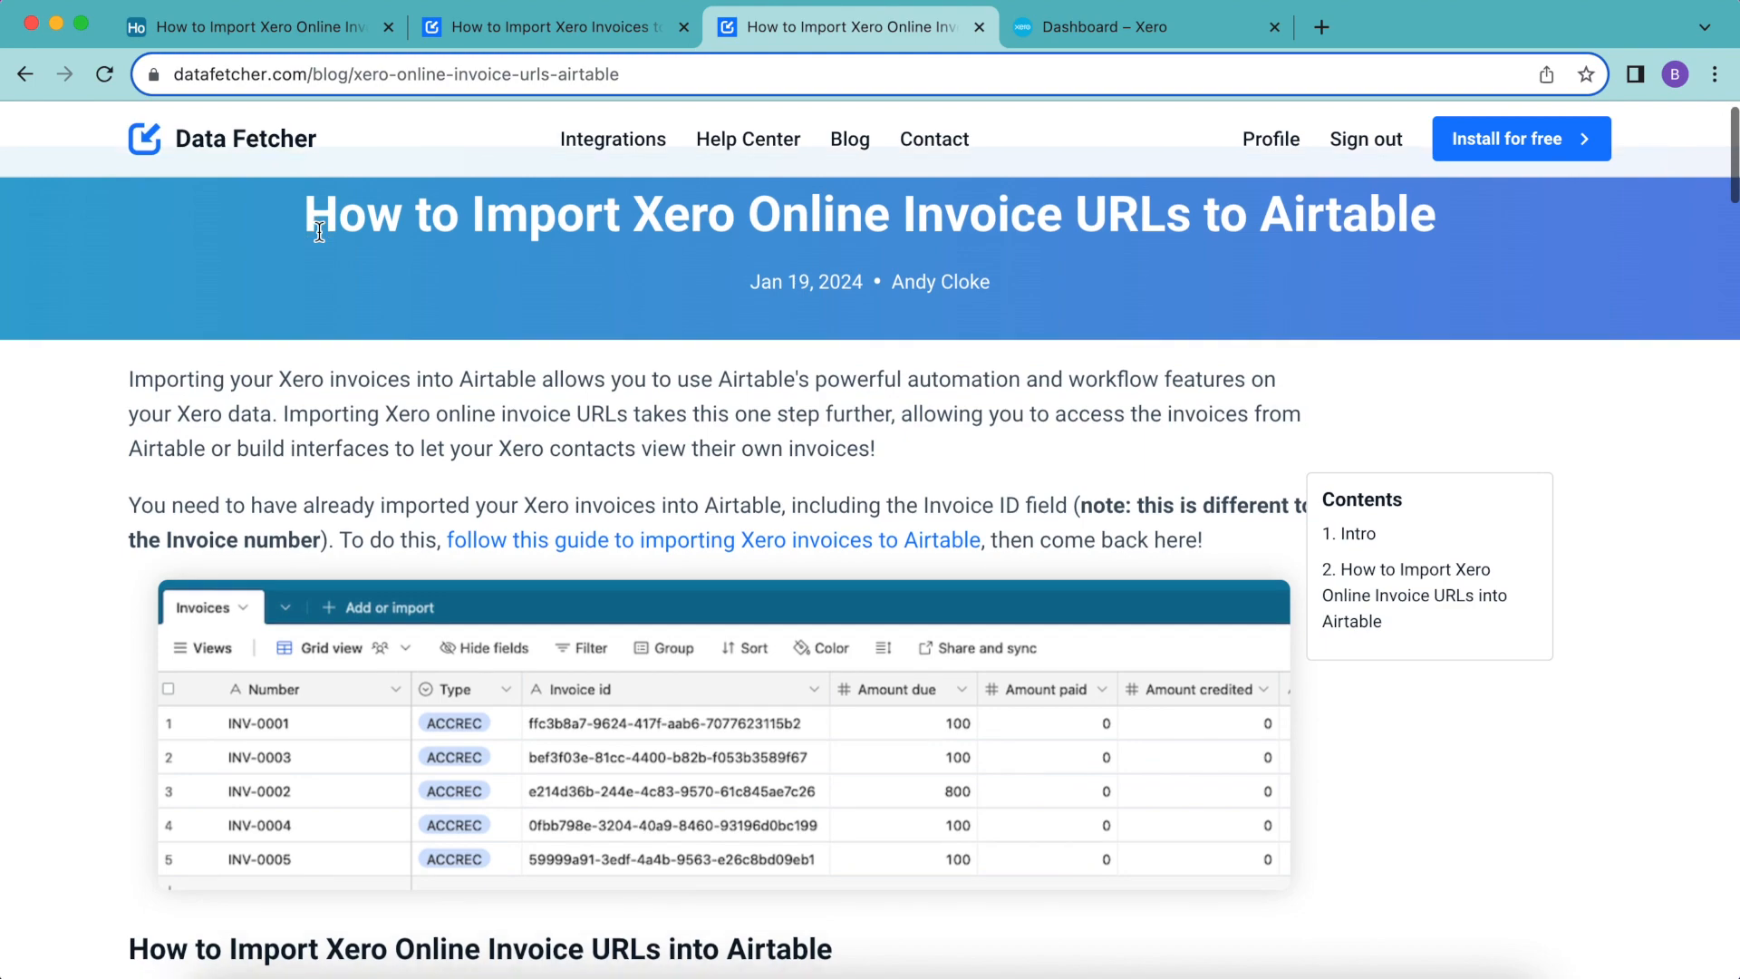
scroll(319, 230, "down", 15)
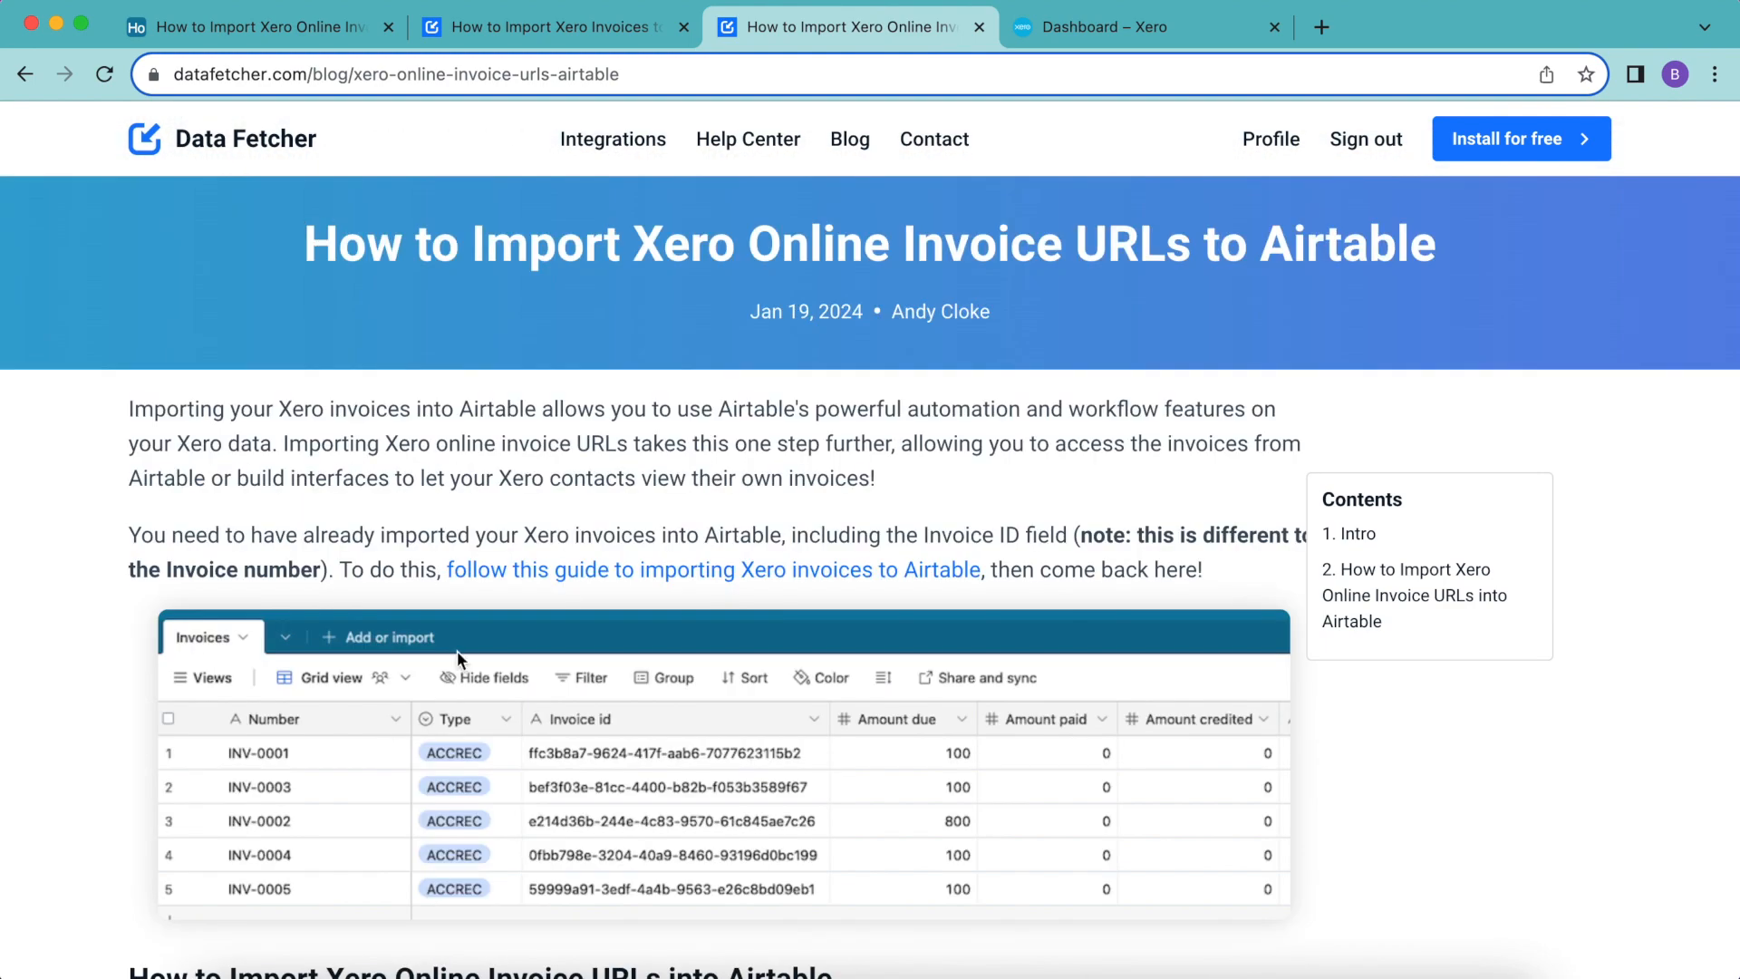
left_click(563, 576)
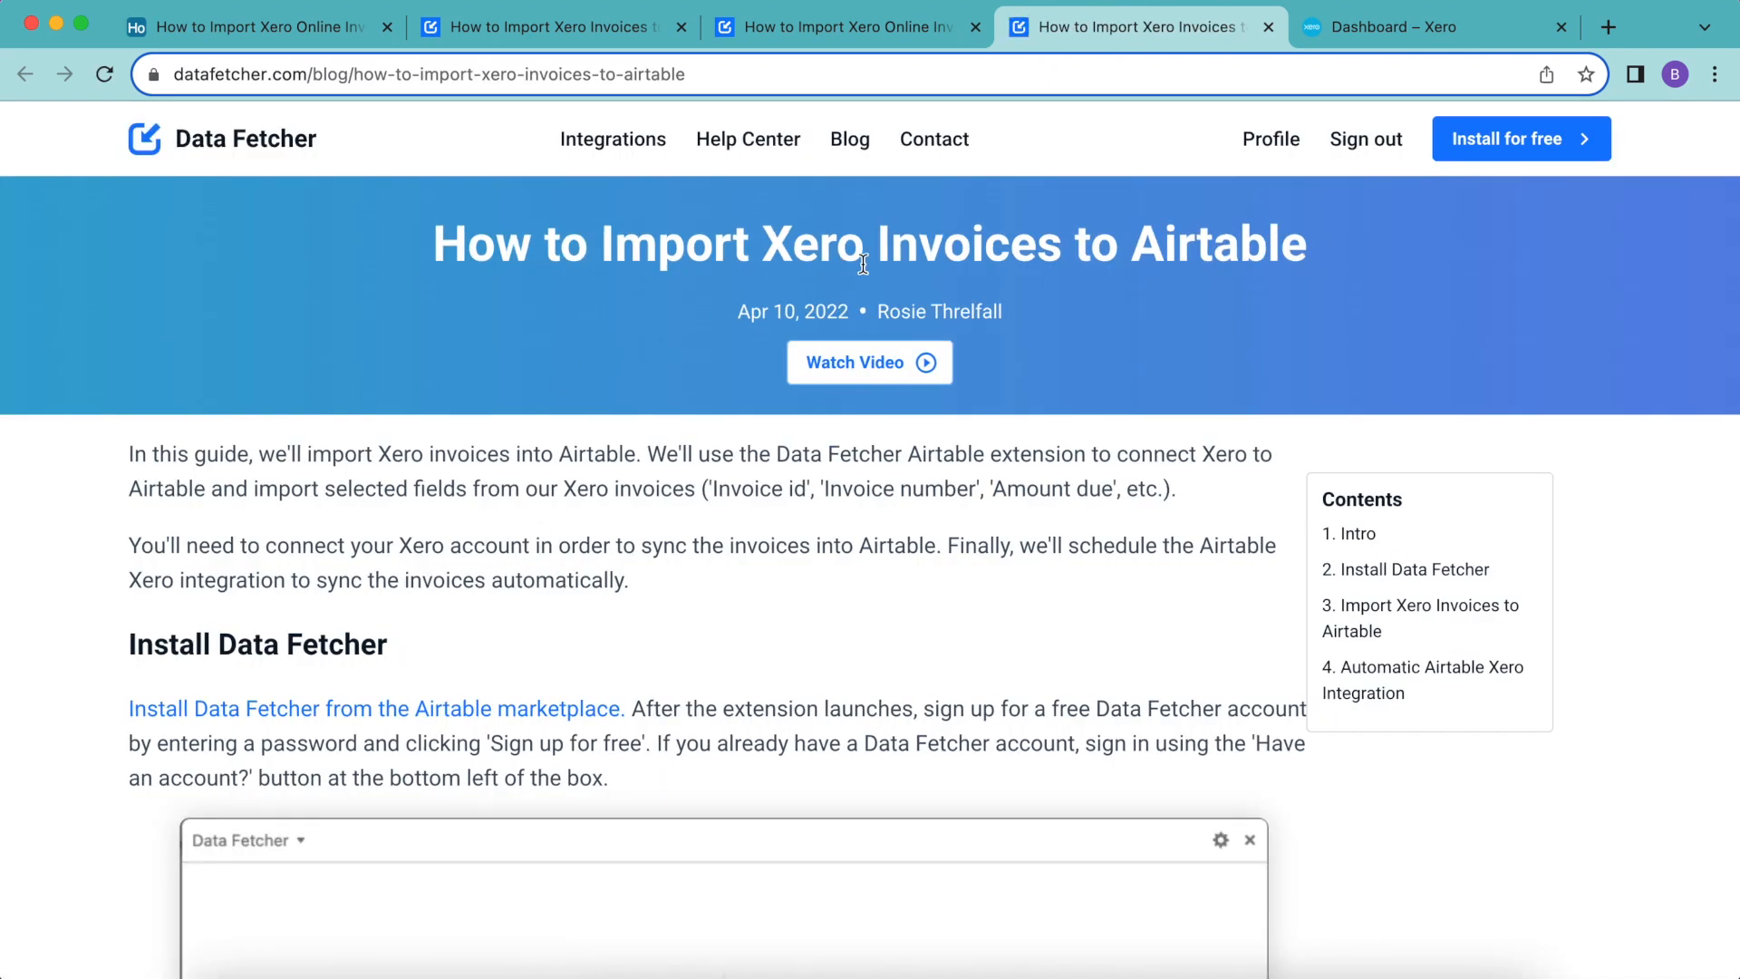
left_click(321, 30)
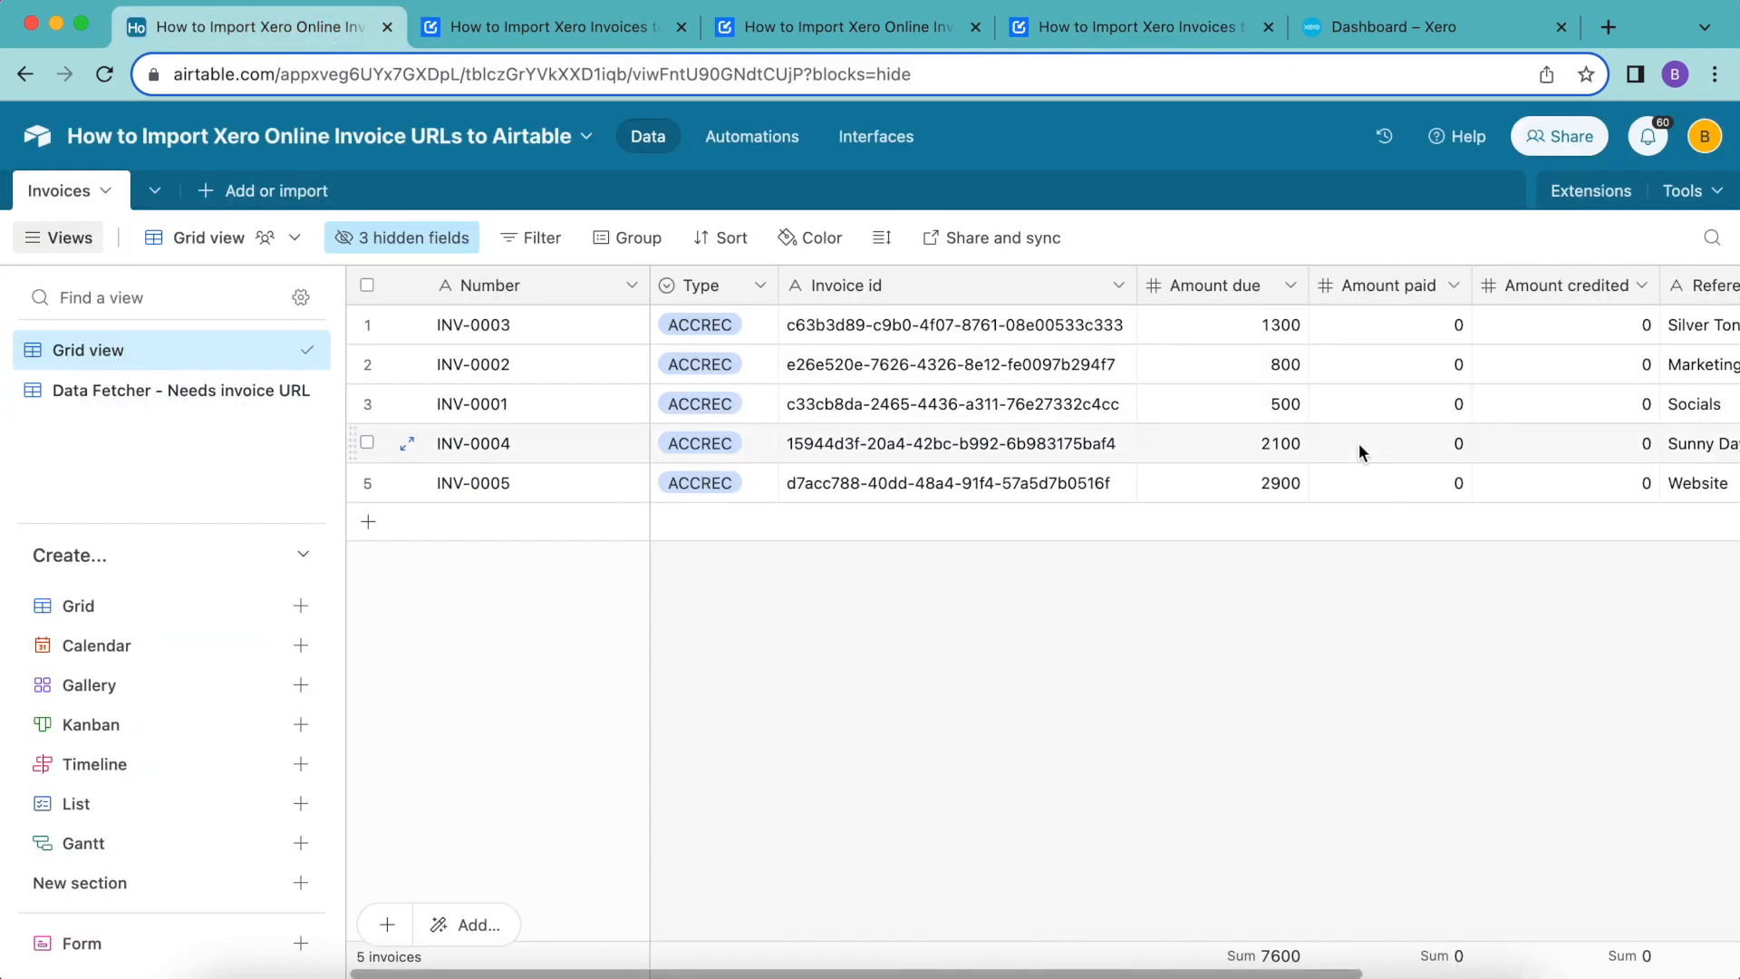